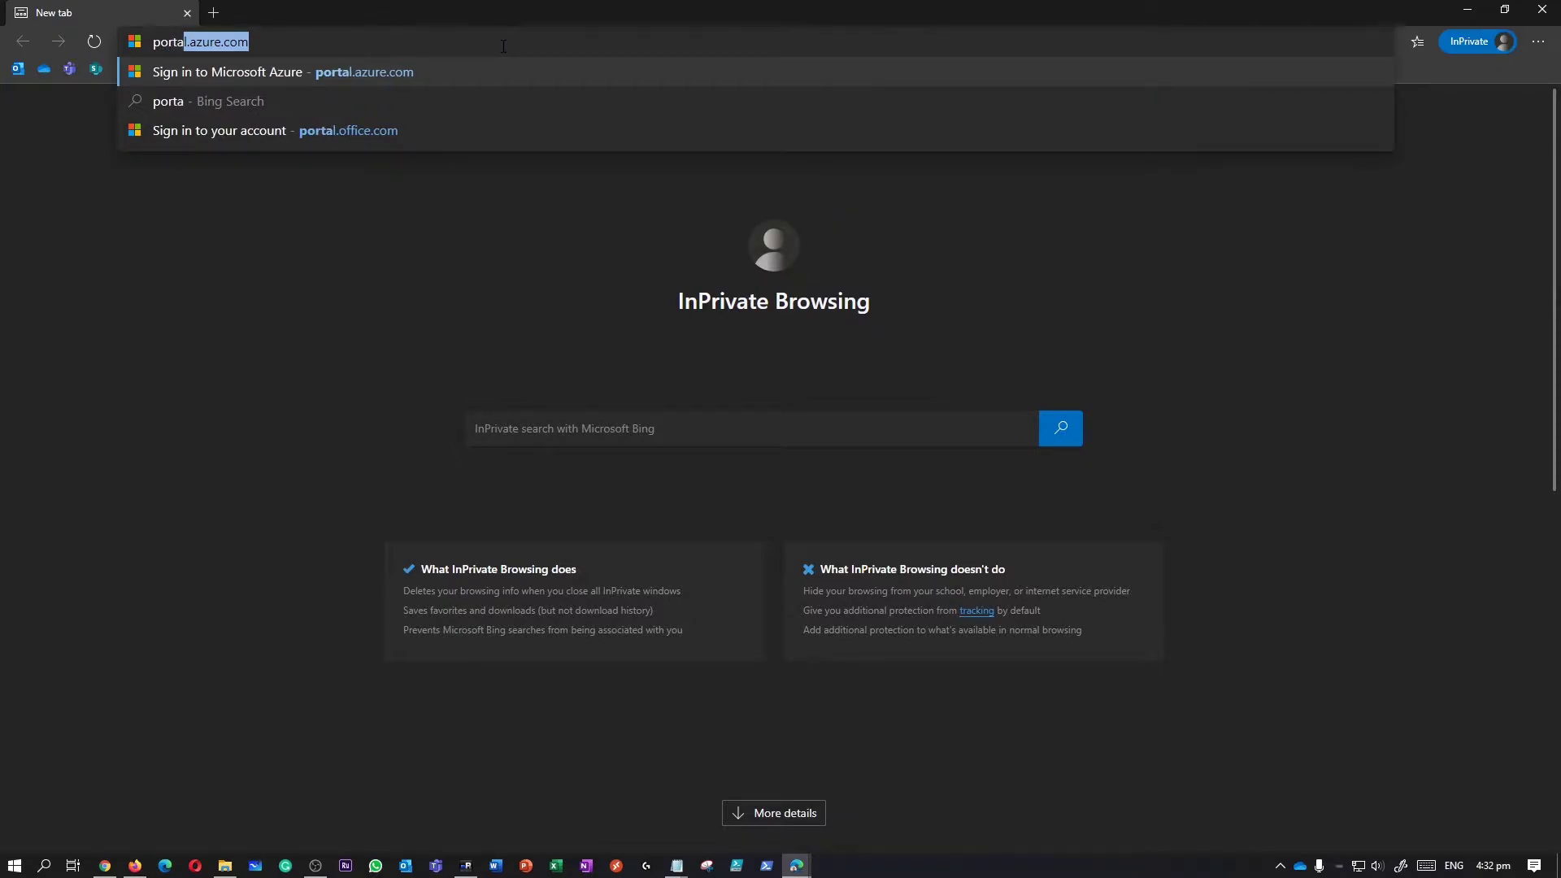
Go to portal.azure.com and enter the lab account's e-mail address.
text(e.com)
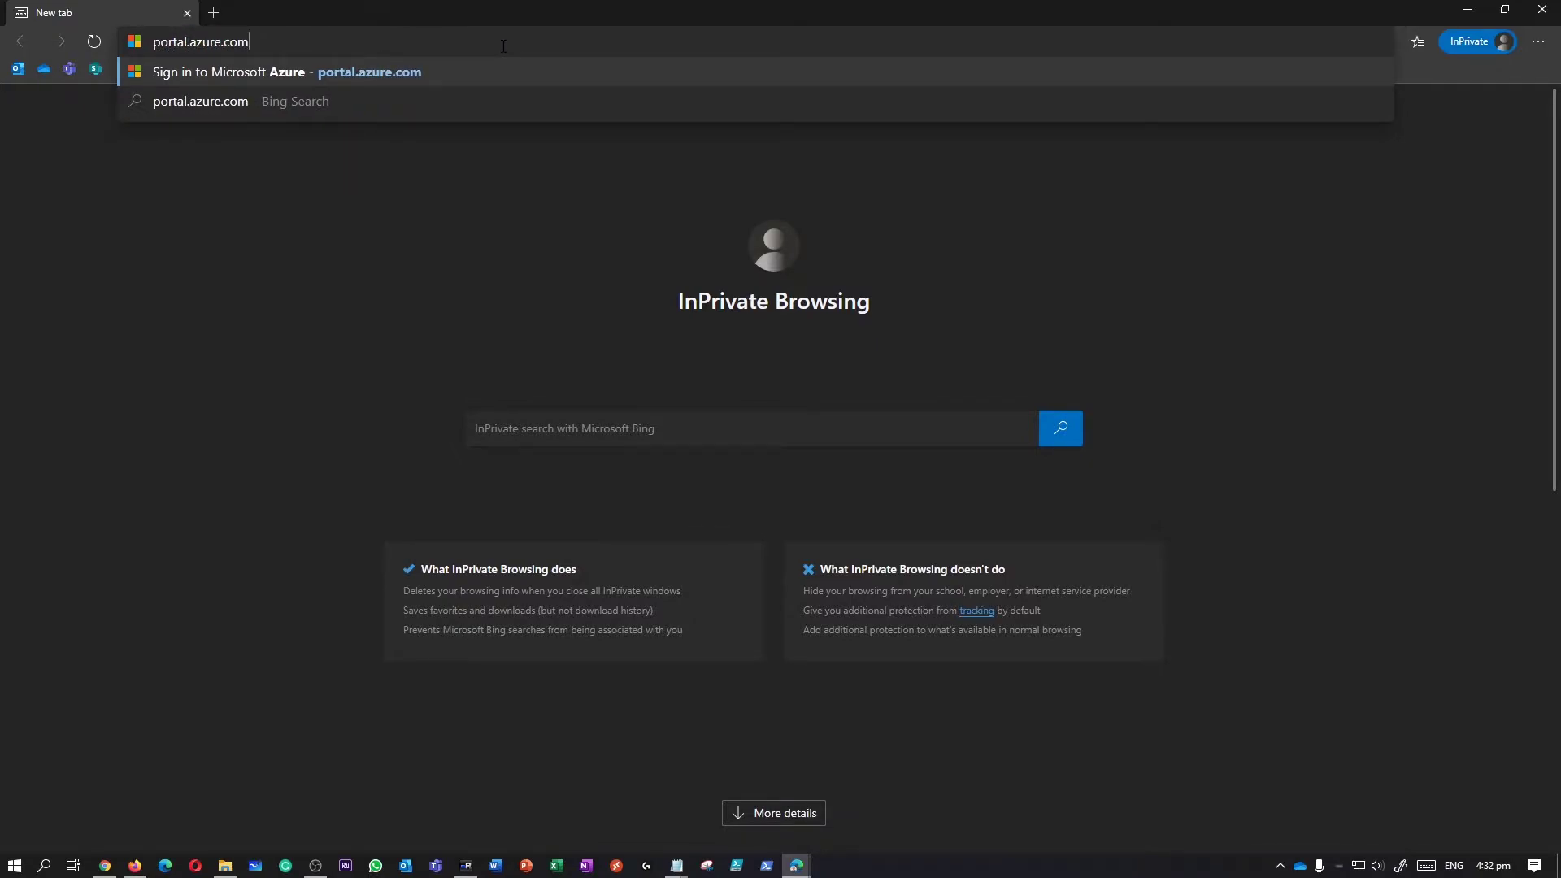
key(Return)
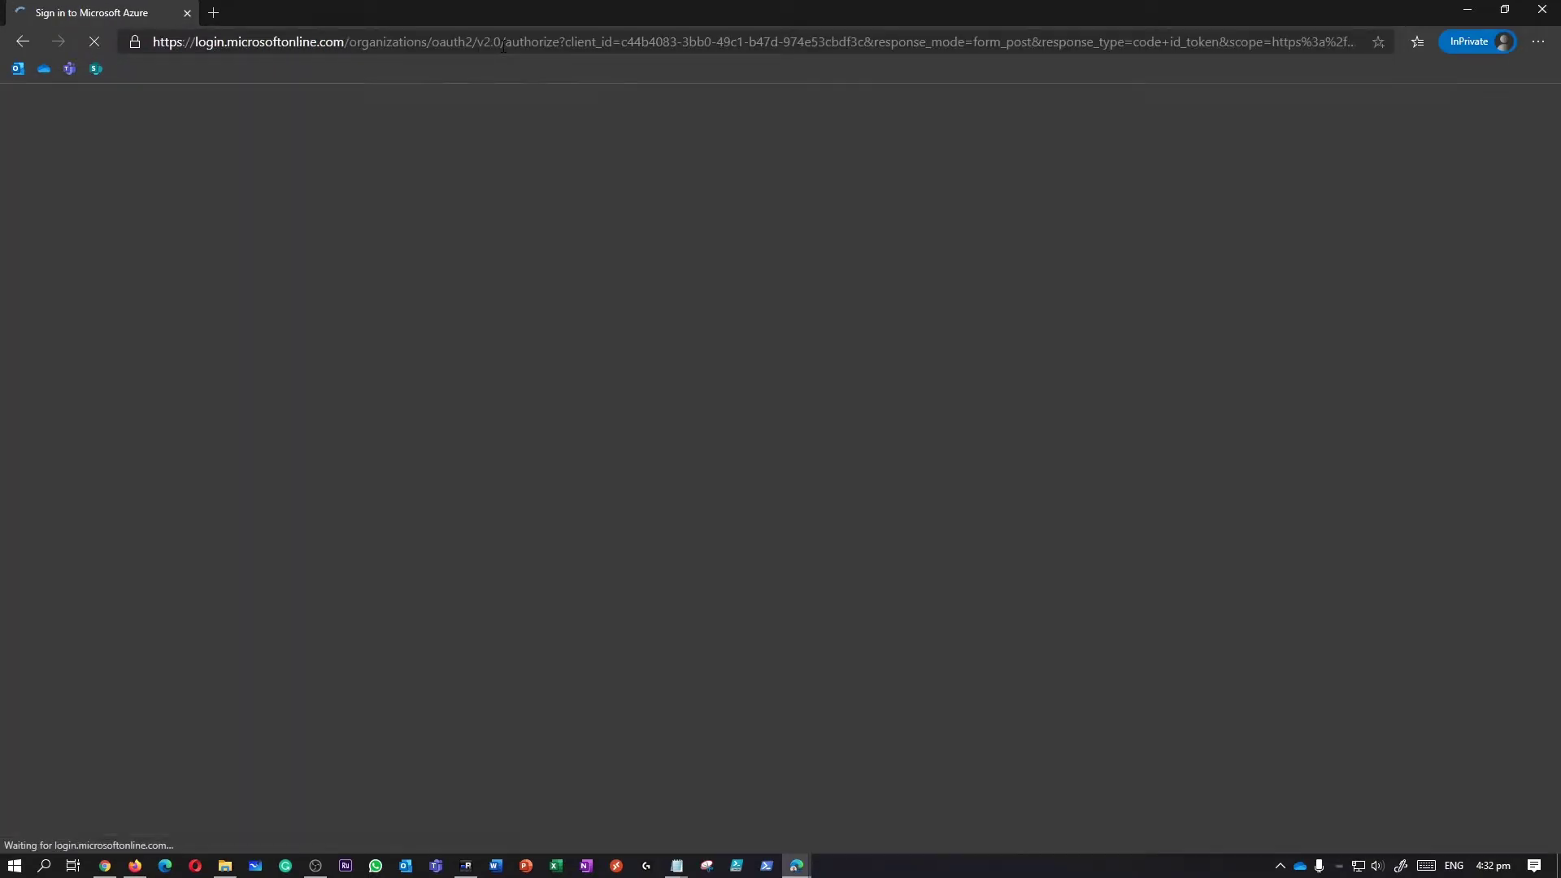
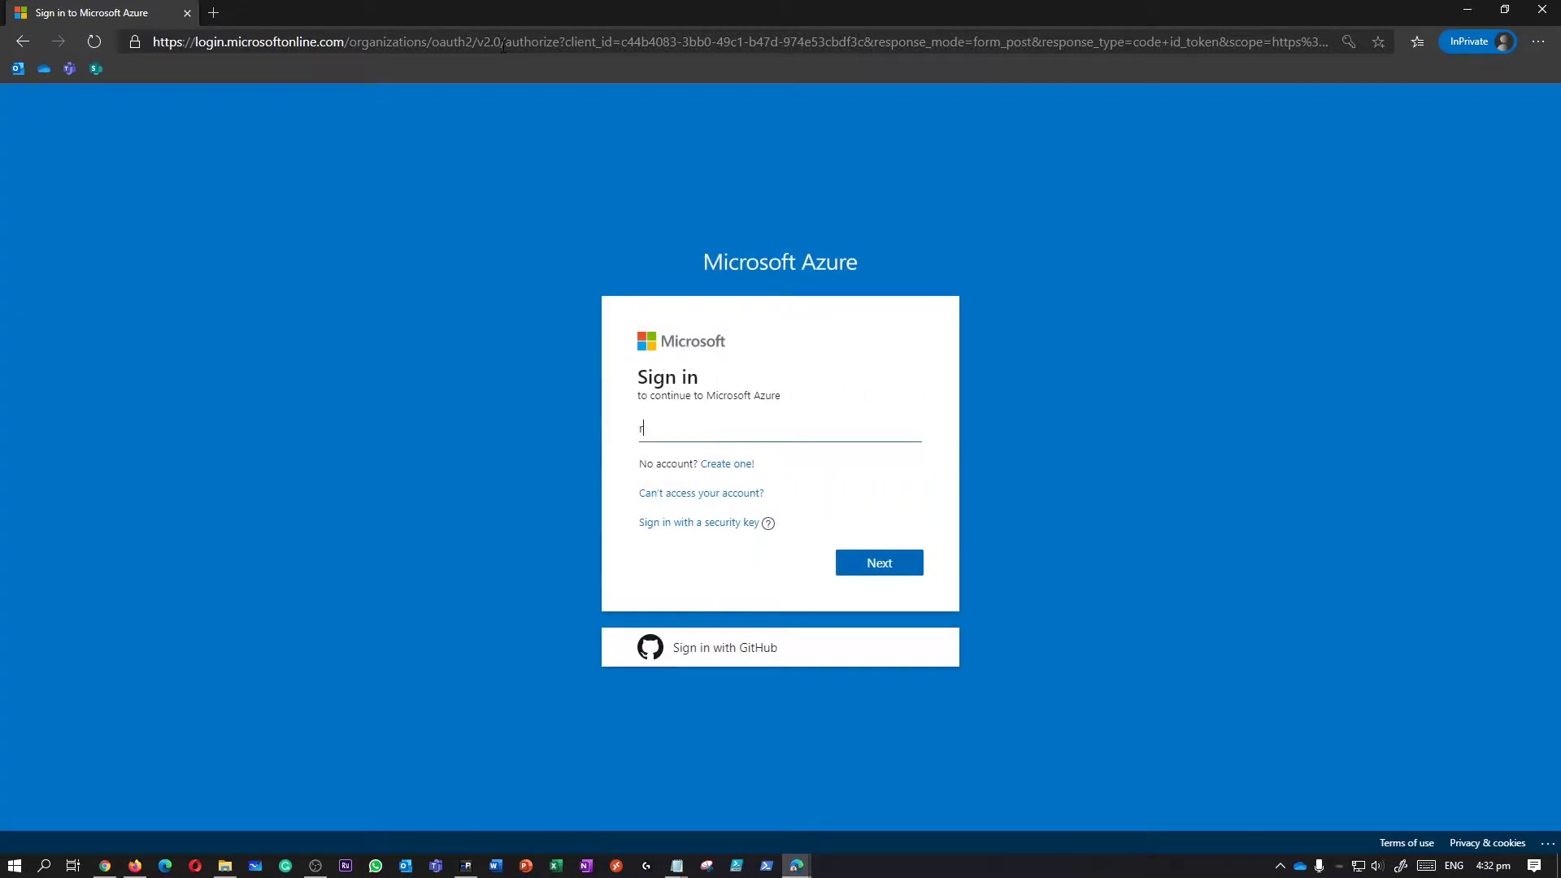
key(Return)
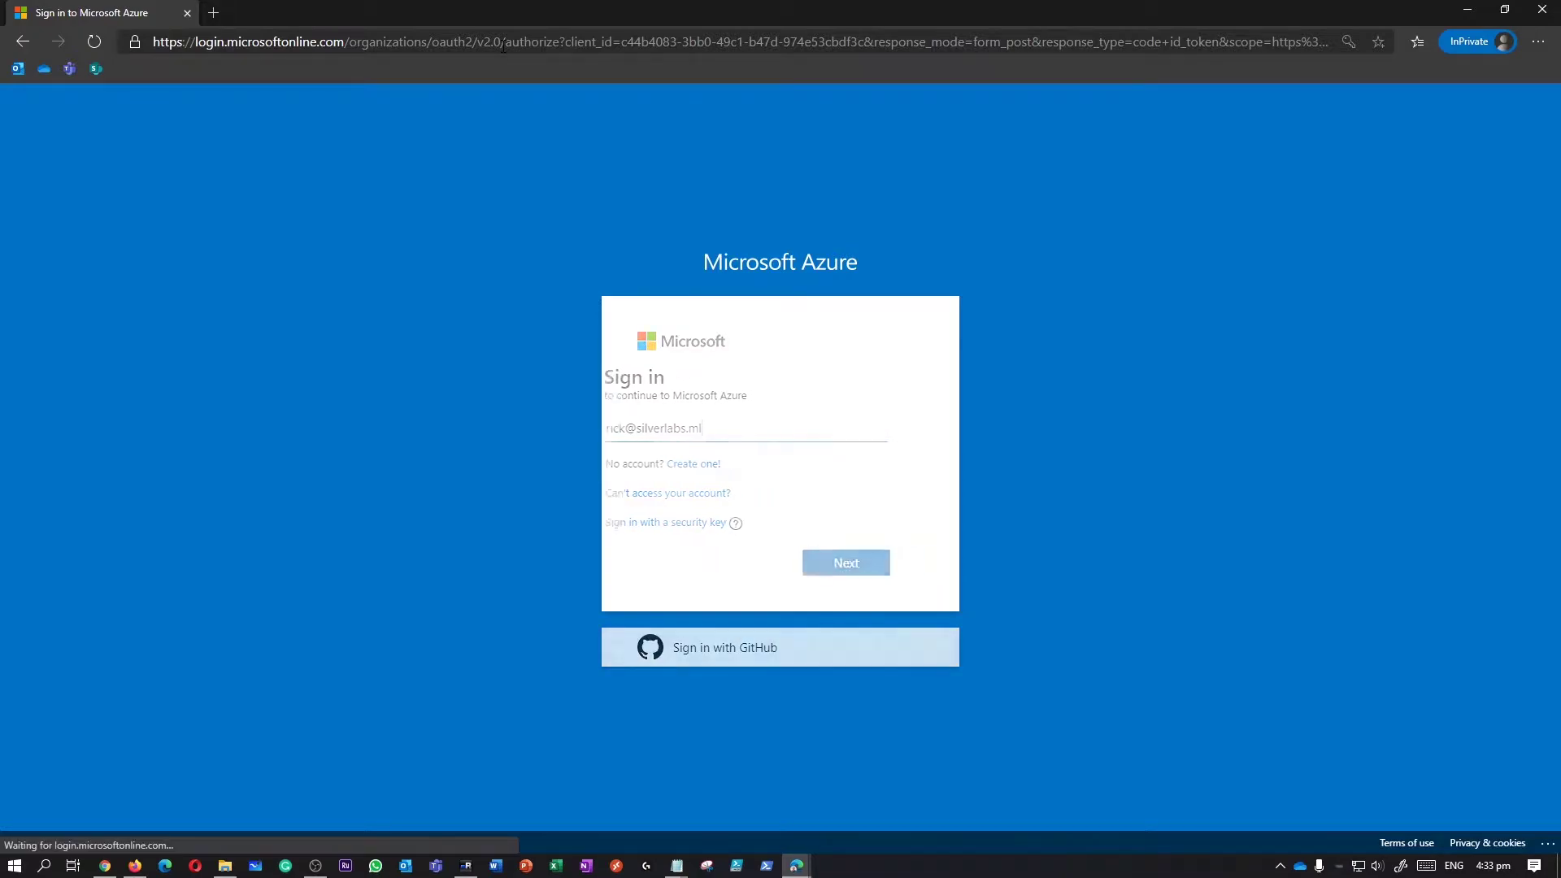
Enter the account password, sign in, and choose to stay signed in.
text(••••••)
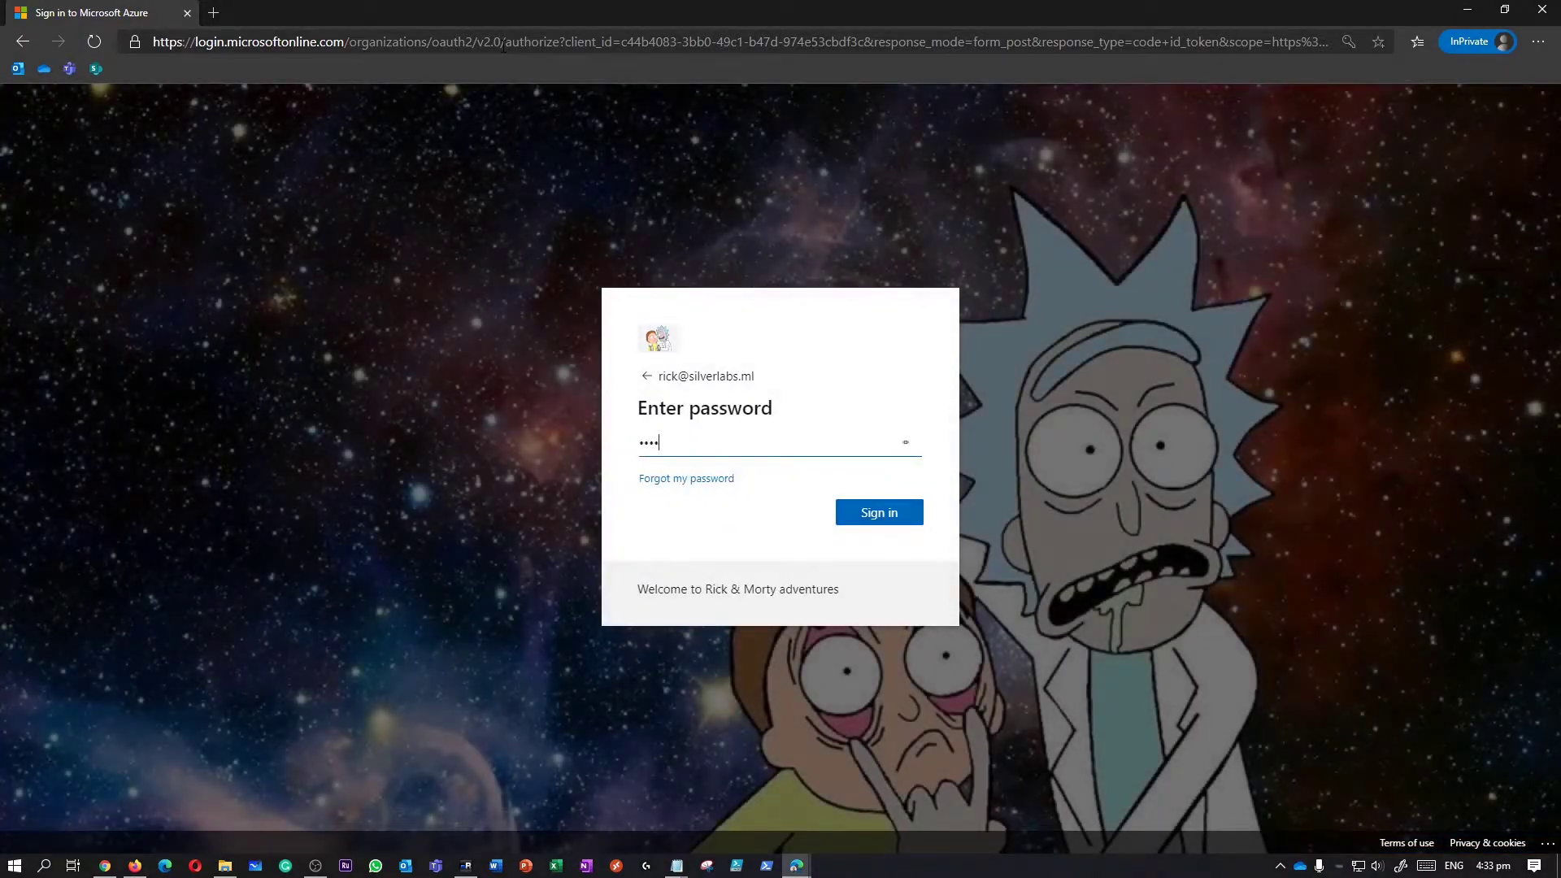
text(••••••)
key(Return)
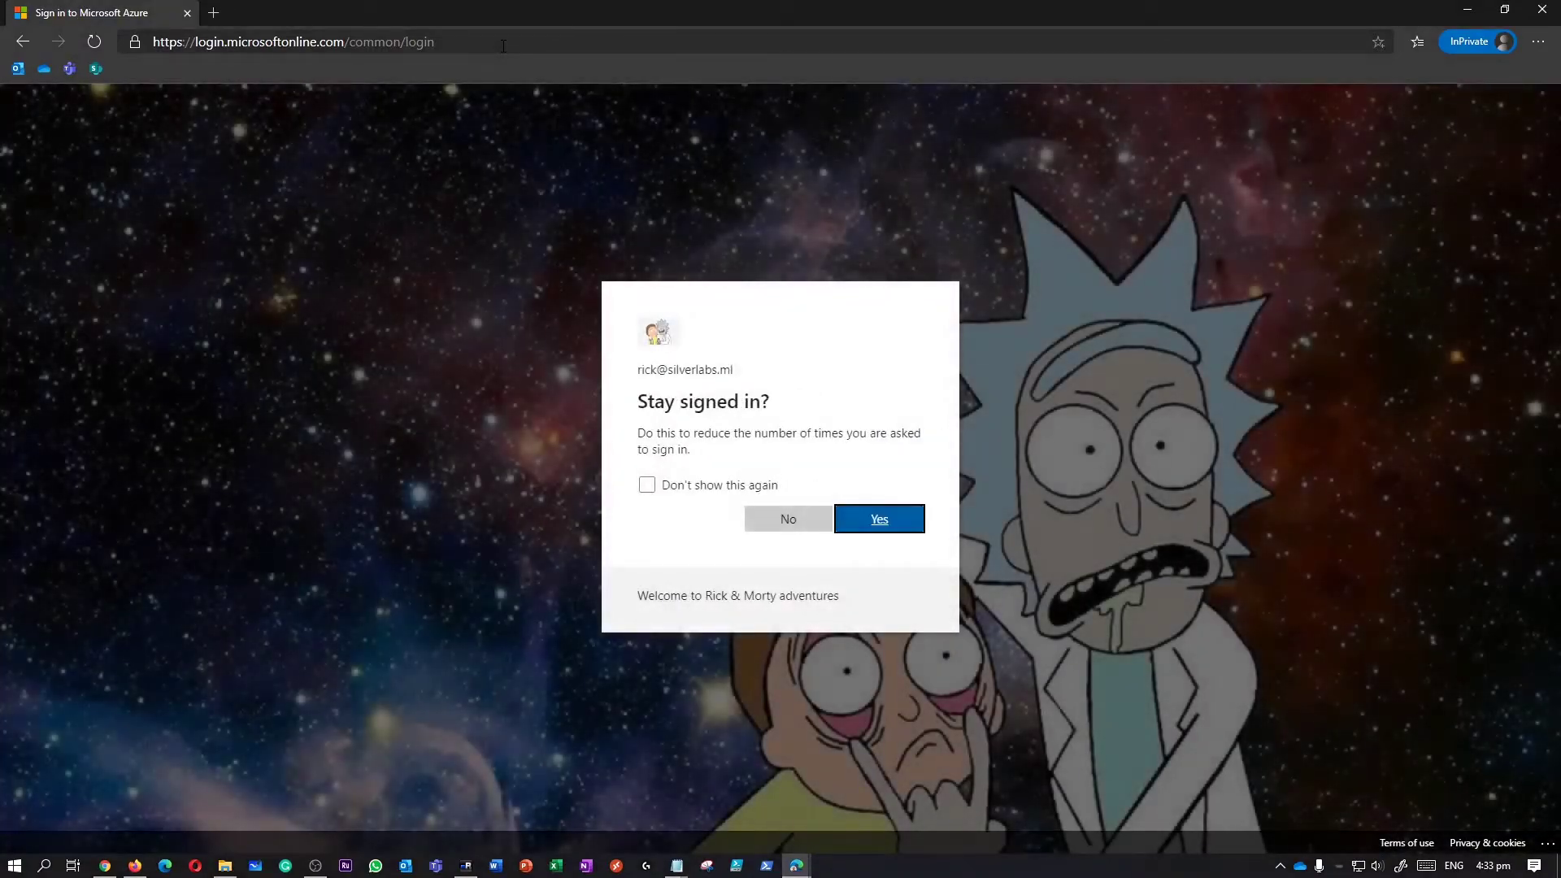
key(Return)
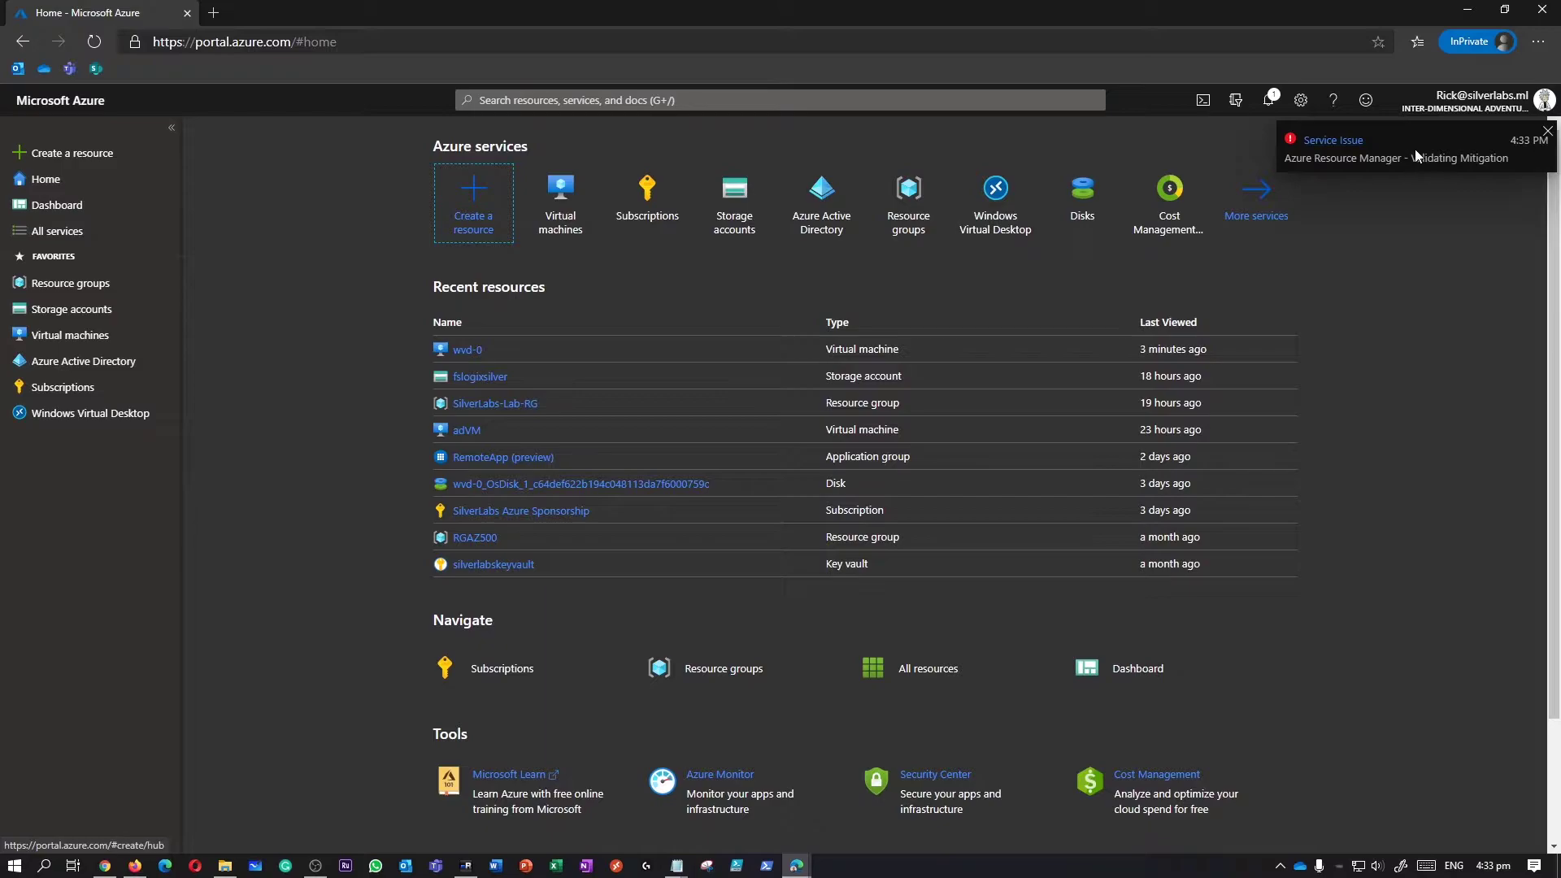
Open the health history for the mitigated Azure Resource Manager incident DLZG-7C0.
click(1349, 140)
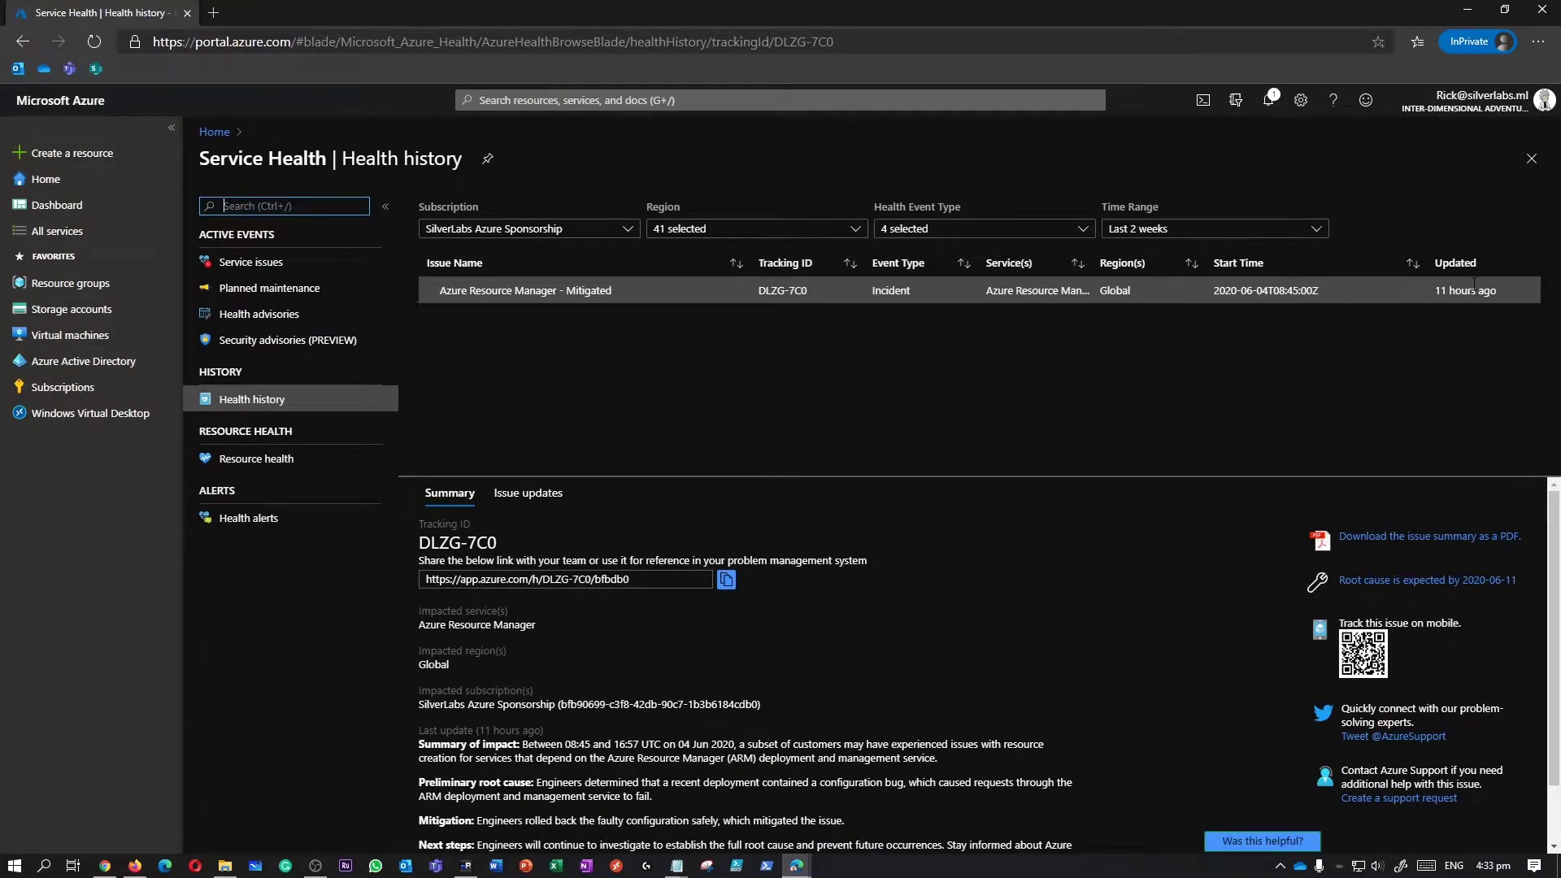
drag(1006, 290, 1175, 294)
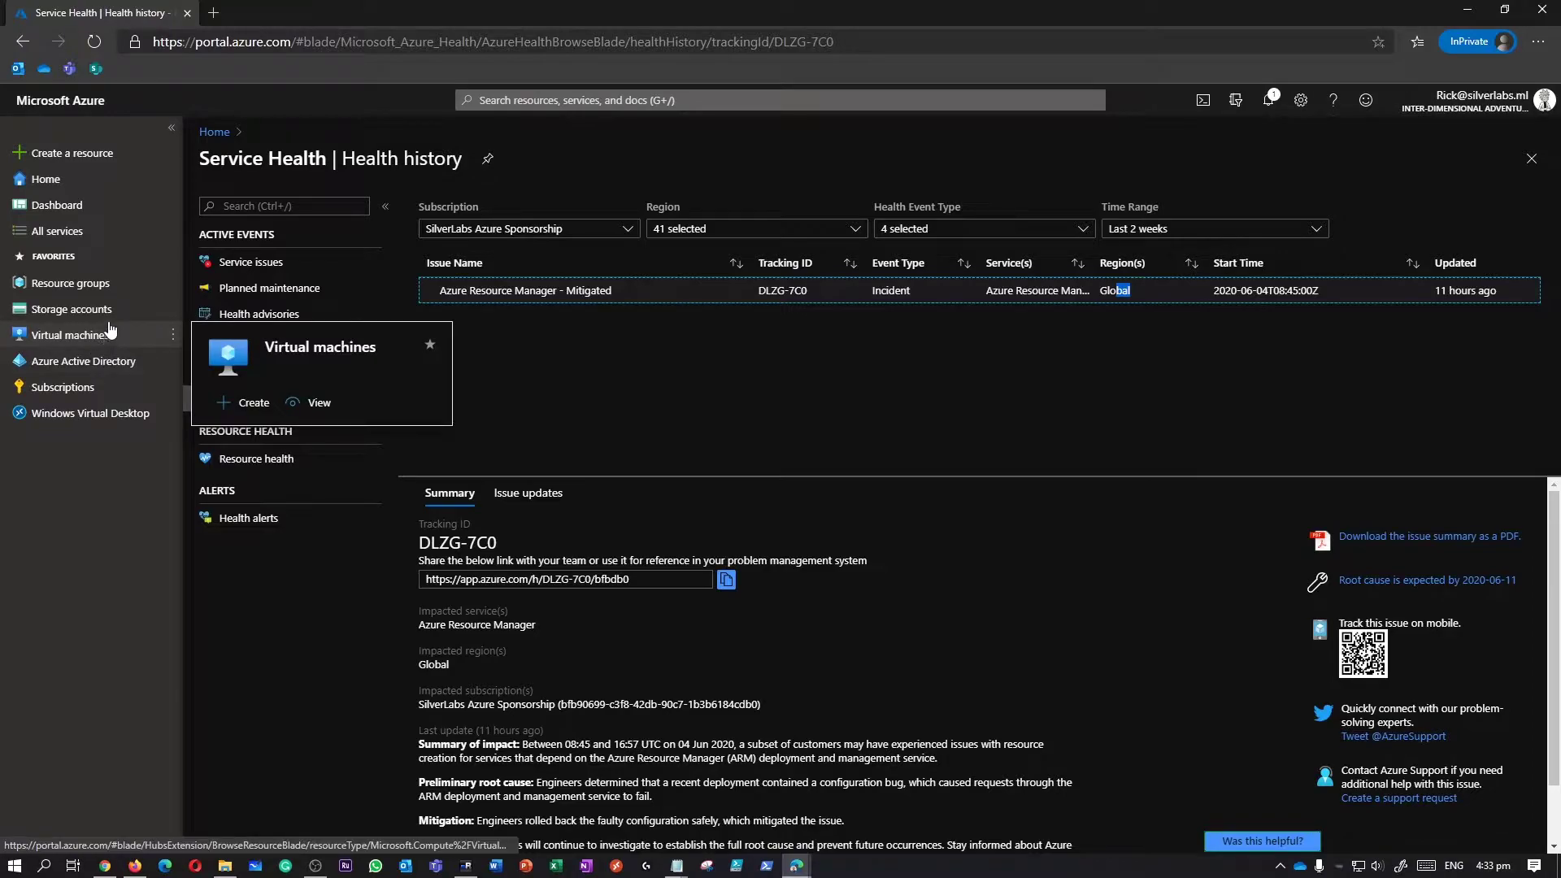
Open SilverLabs-Lab-RG from Resource groups and sort its 19 resources by Type.
click(69, 283)
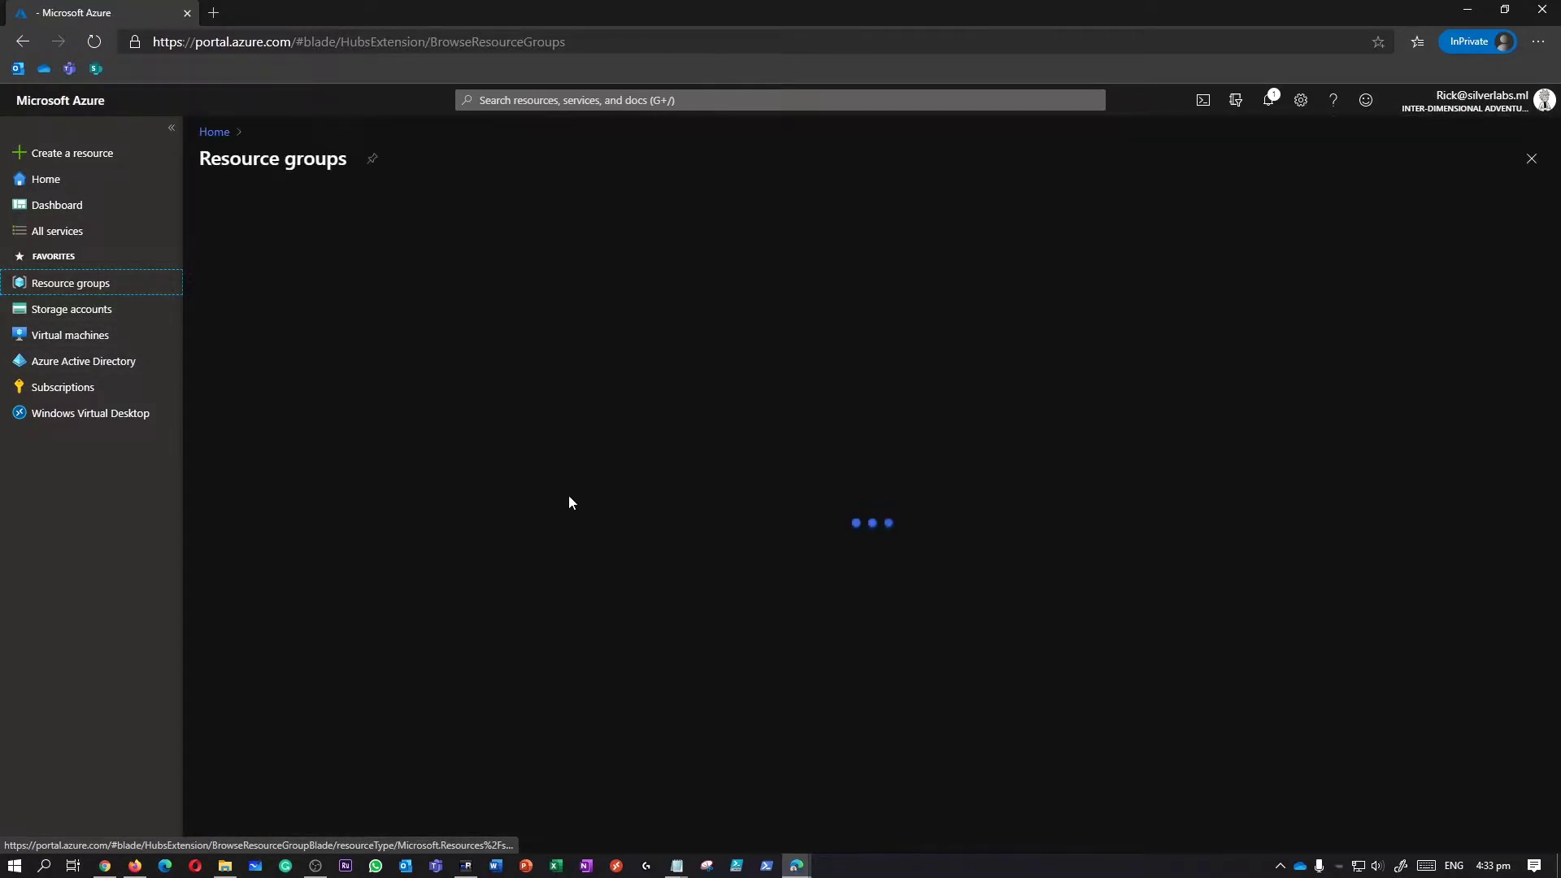
click(285, 414)
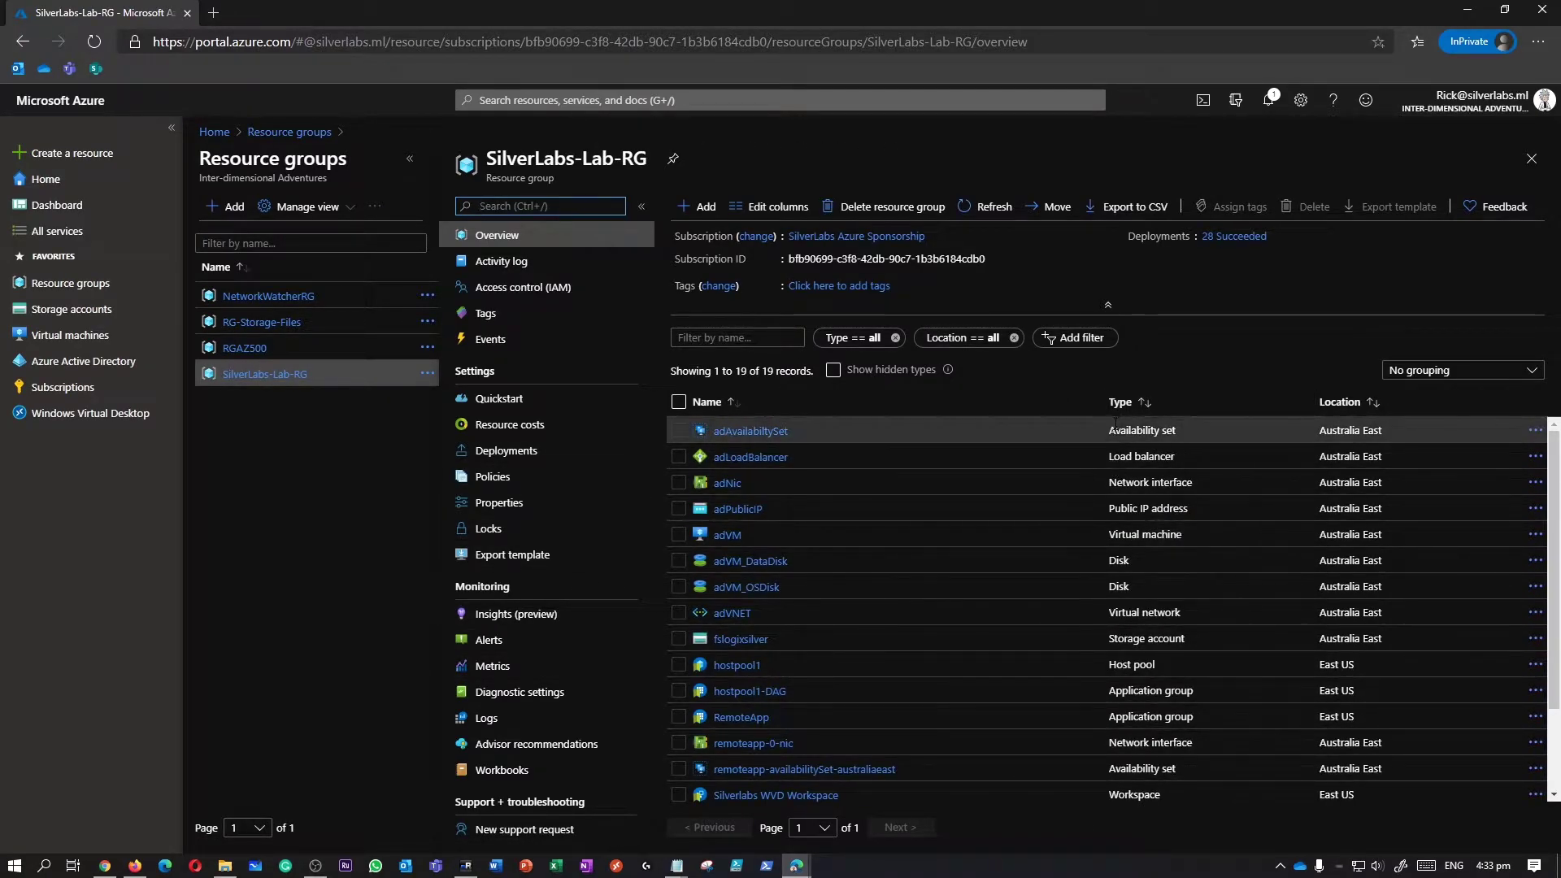
scroll(1120, 499, down, 3)
click(1132, 405)
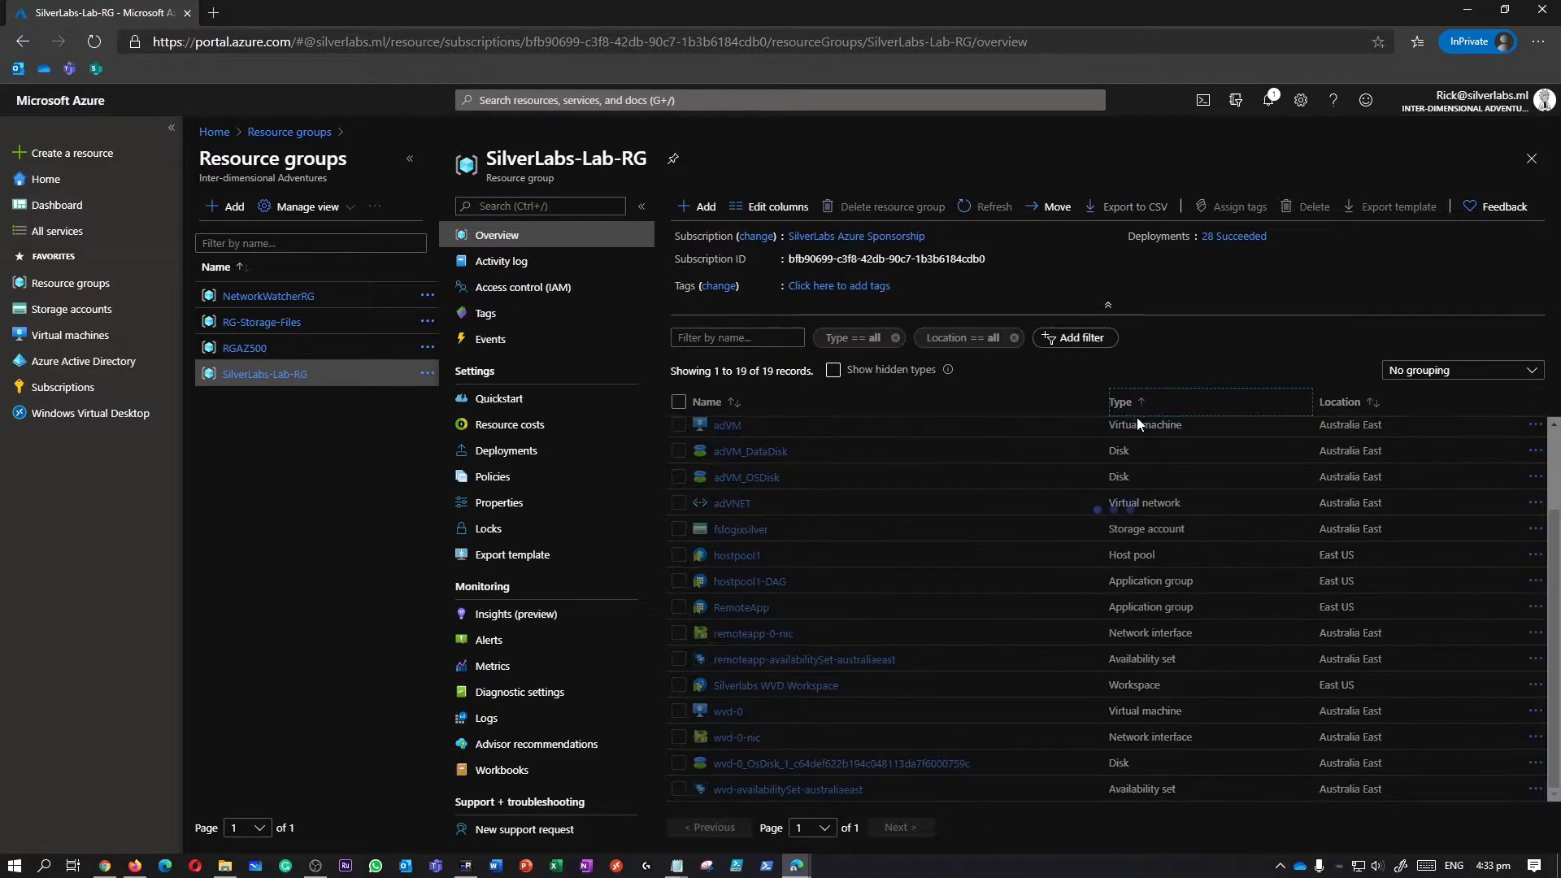
scroll(1154, 506, up, 3)
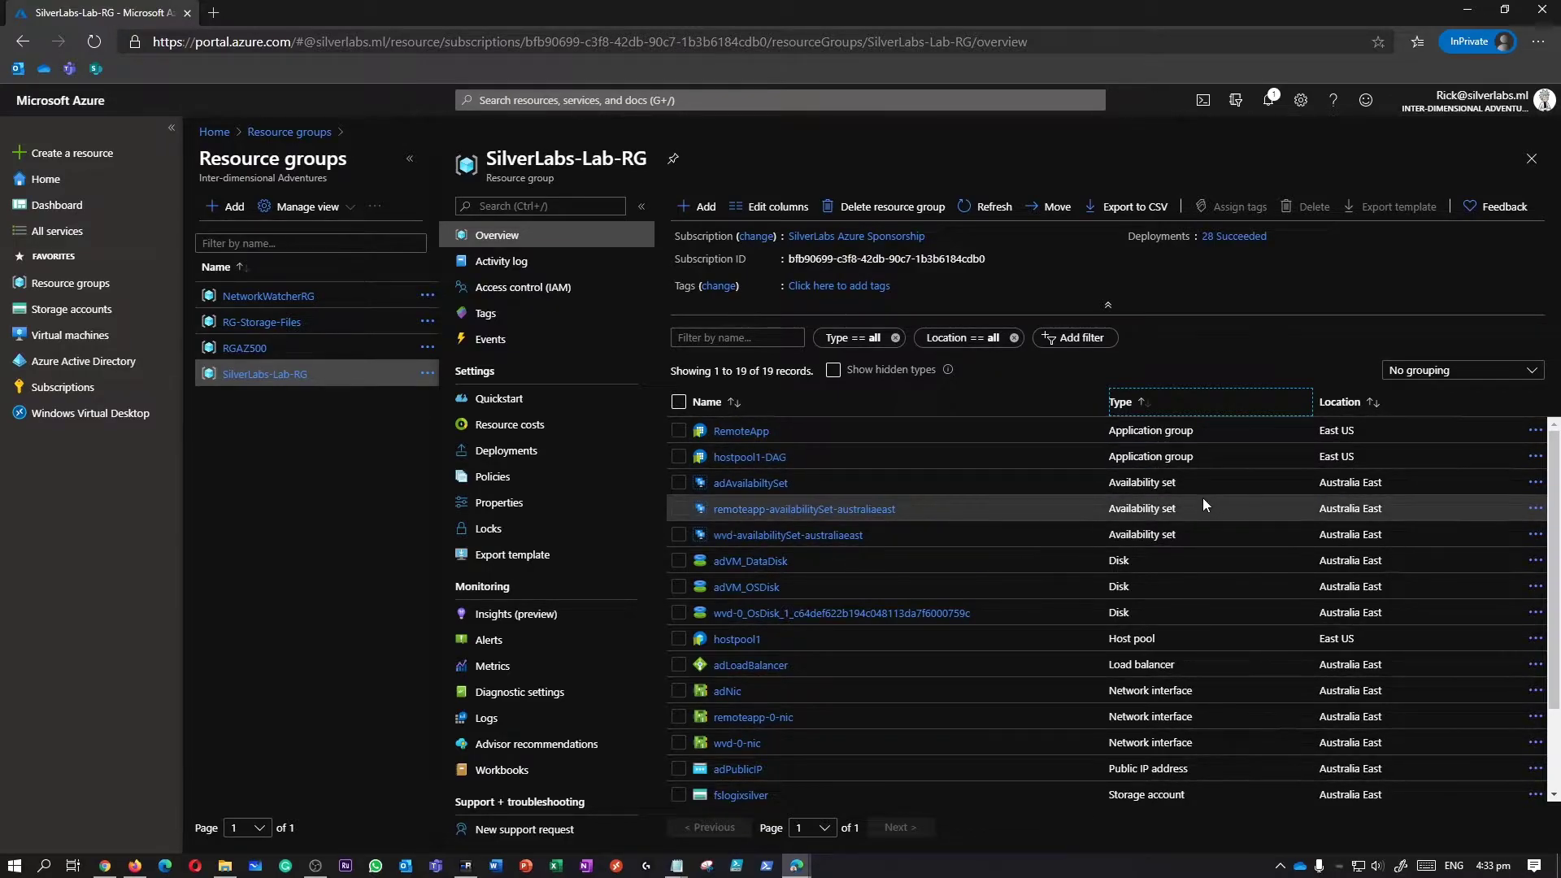
scroll(1202, 498, down, 2)
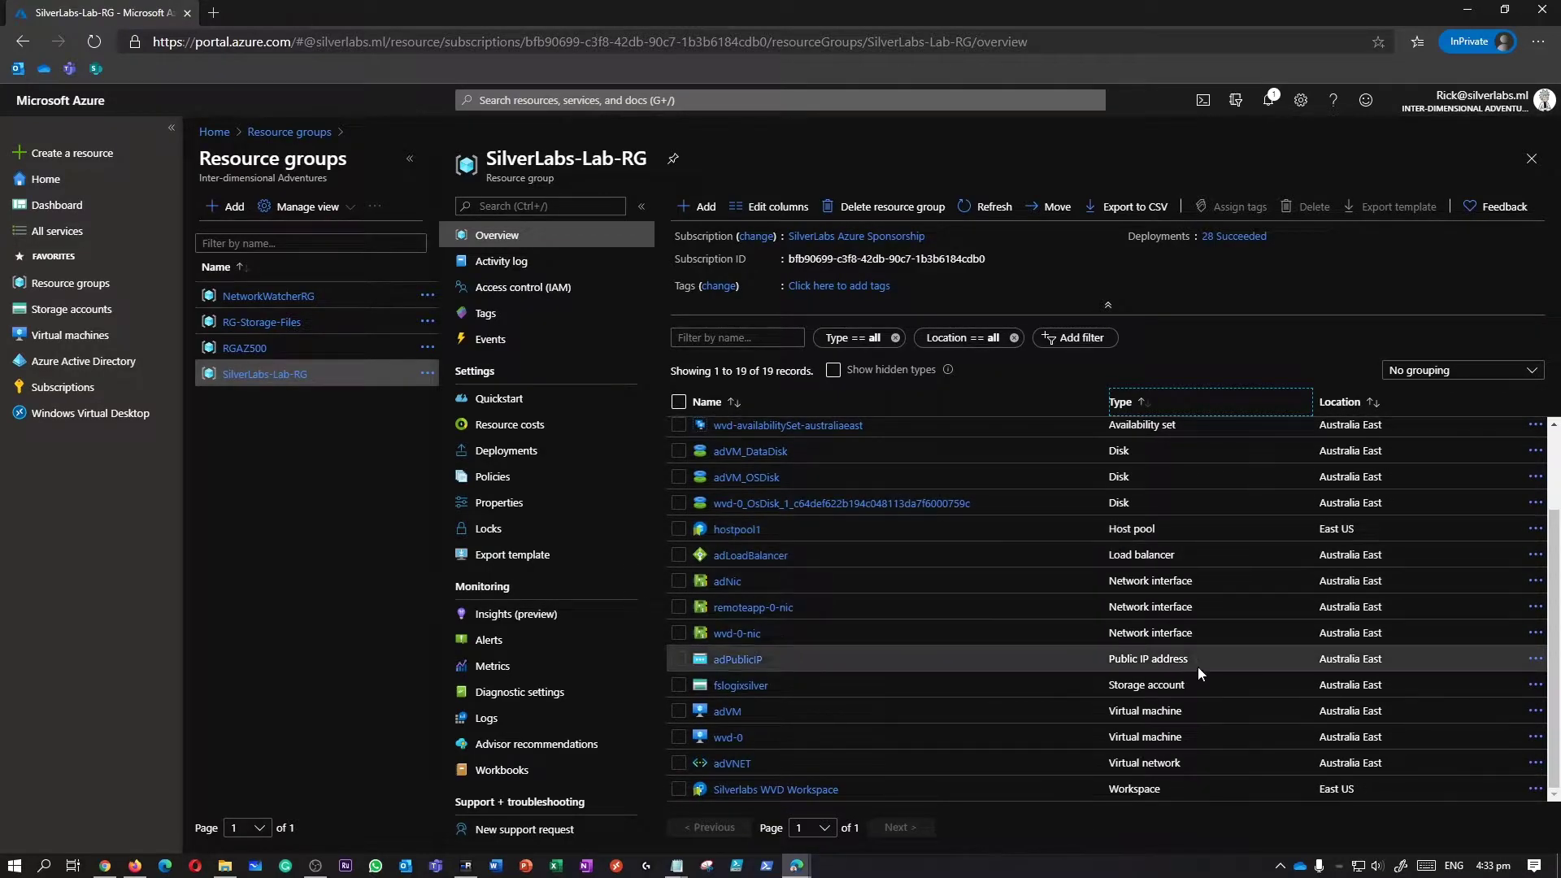
scroll(1171, 537, up, 3)
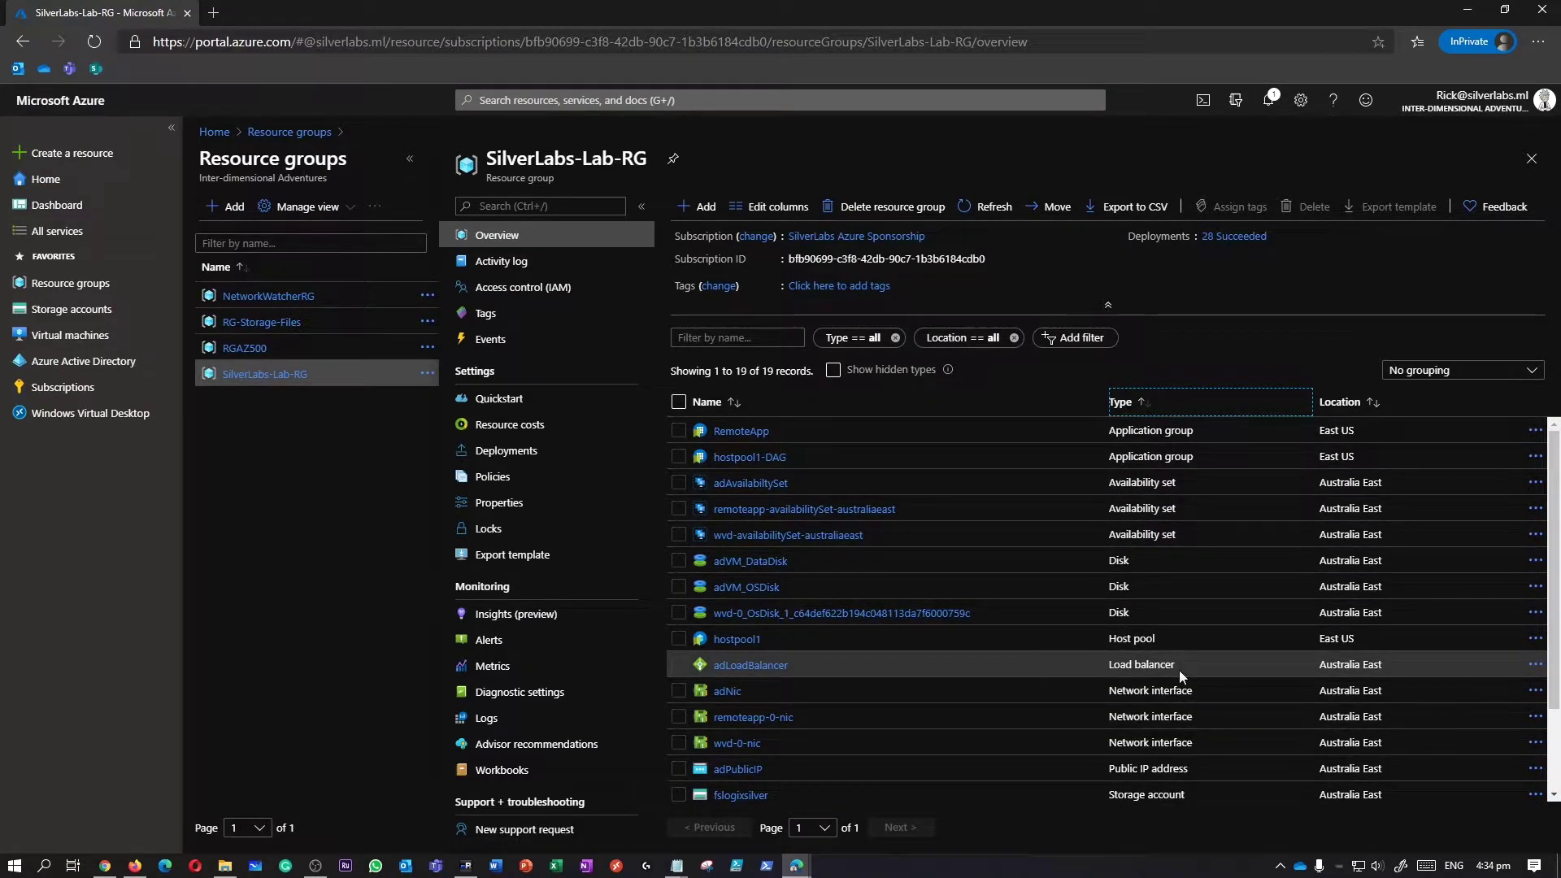
scroll(1150, 613, down, 3)
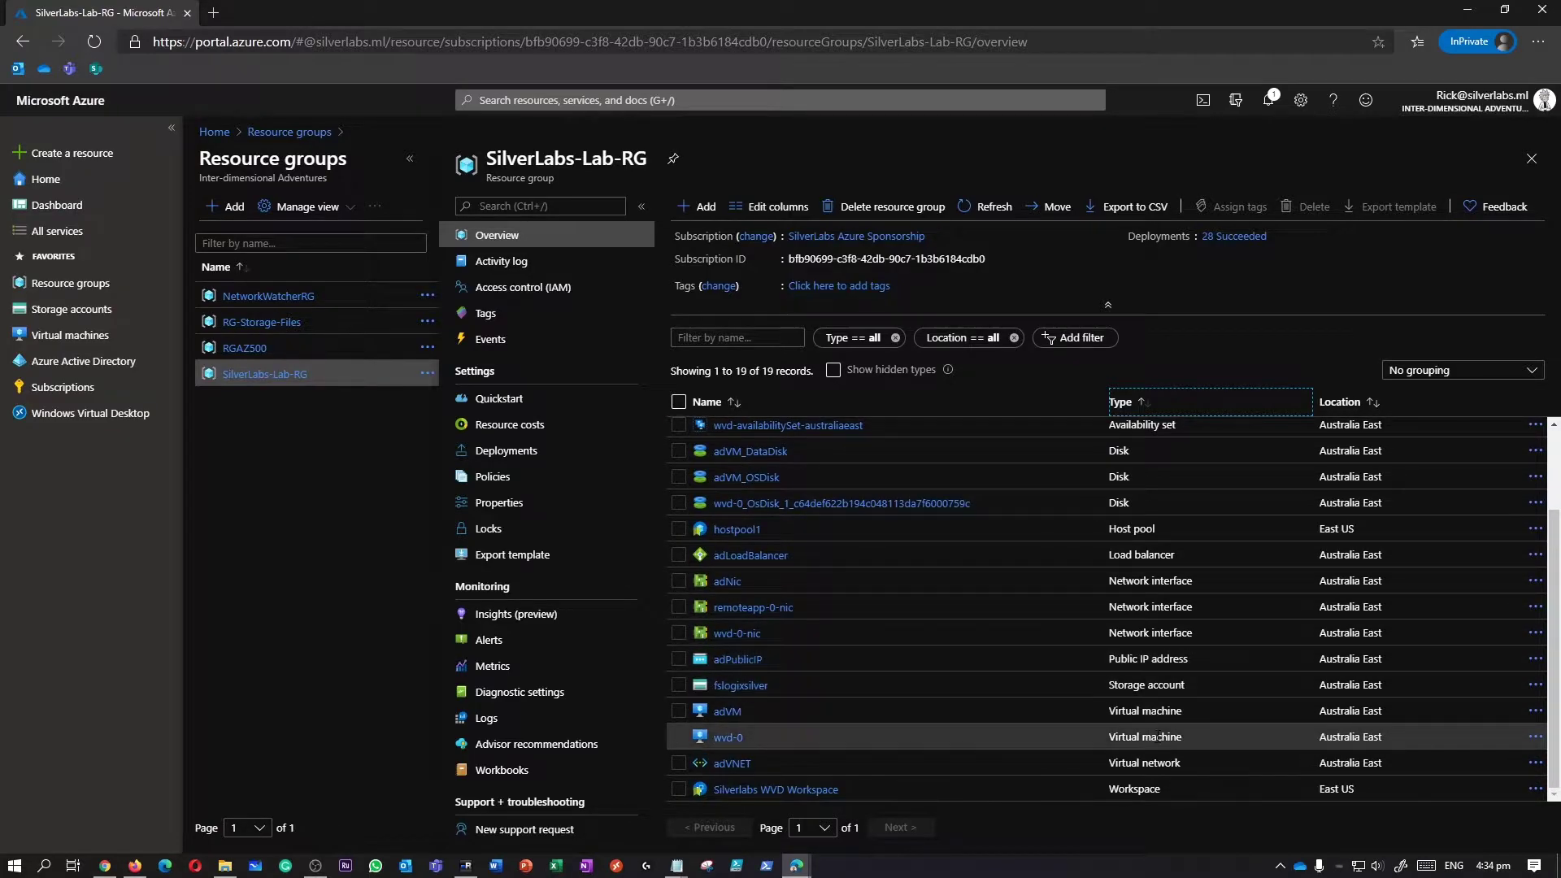
Open the wvd-0 virtual machine and go to its Monitoring > Diagnostic settings.
click(735, 738)
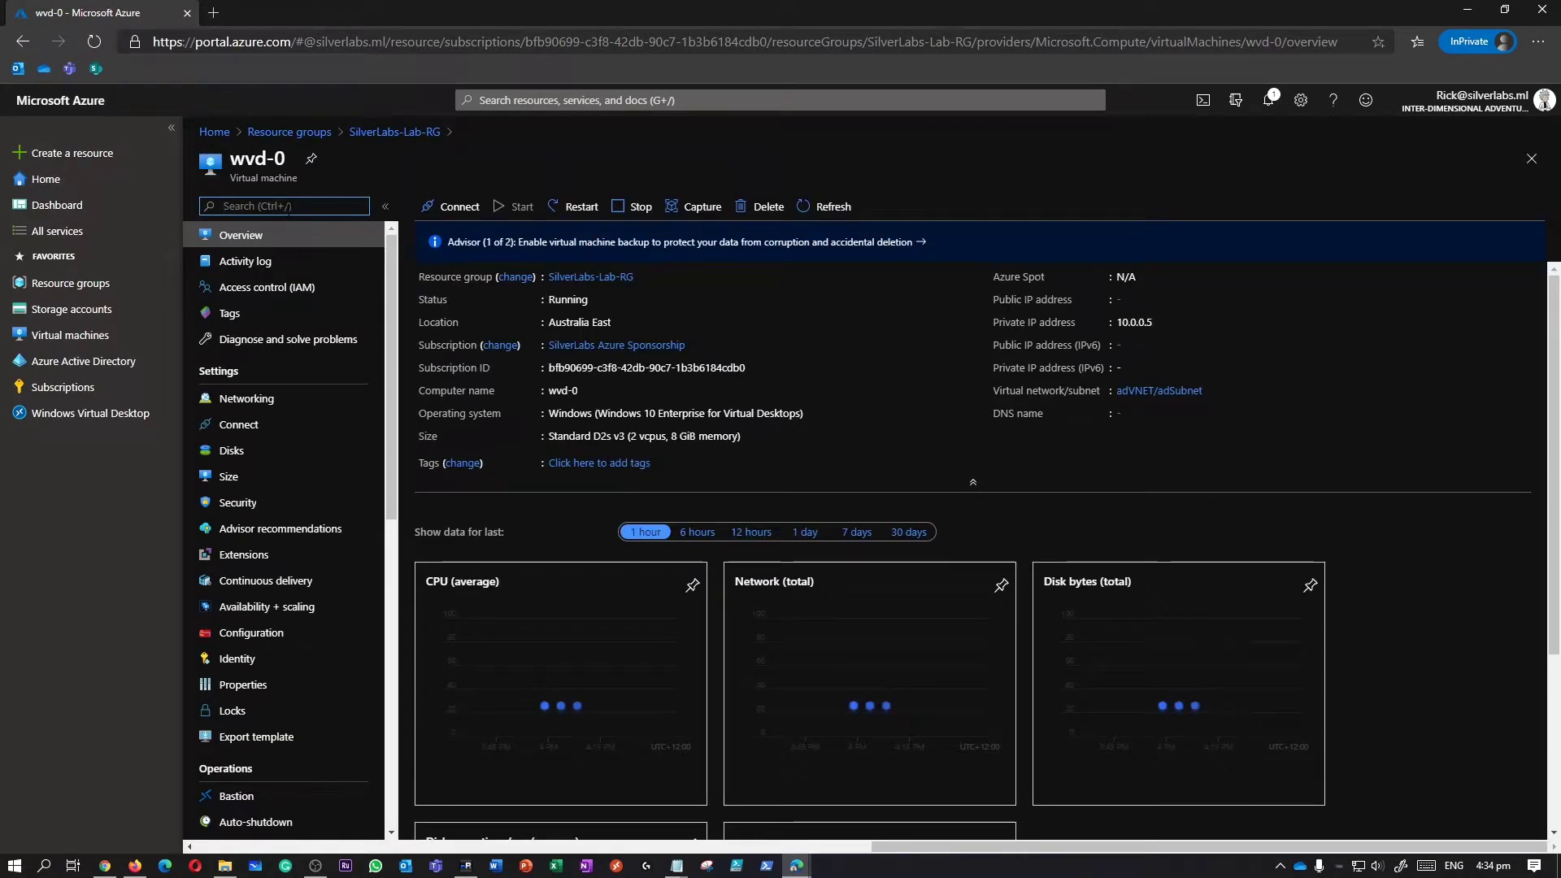
drag(231, 158, 285, 159)
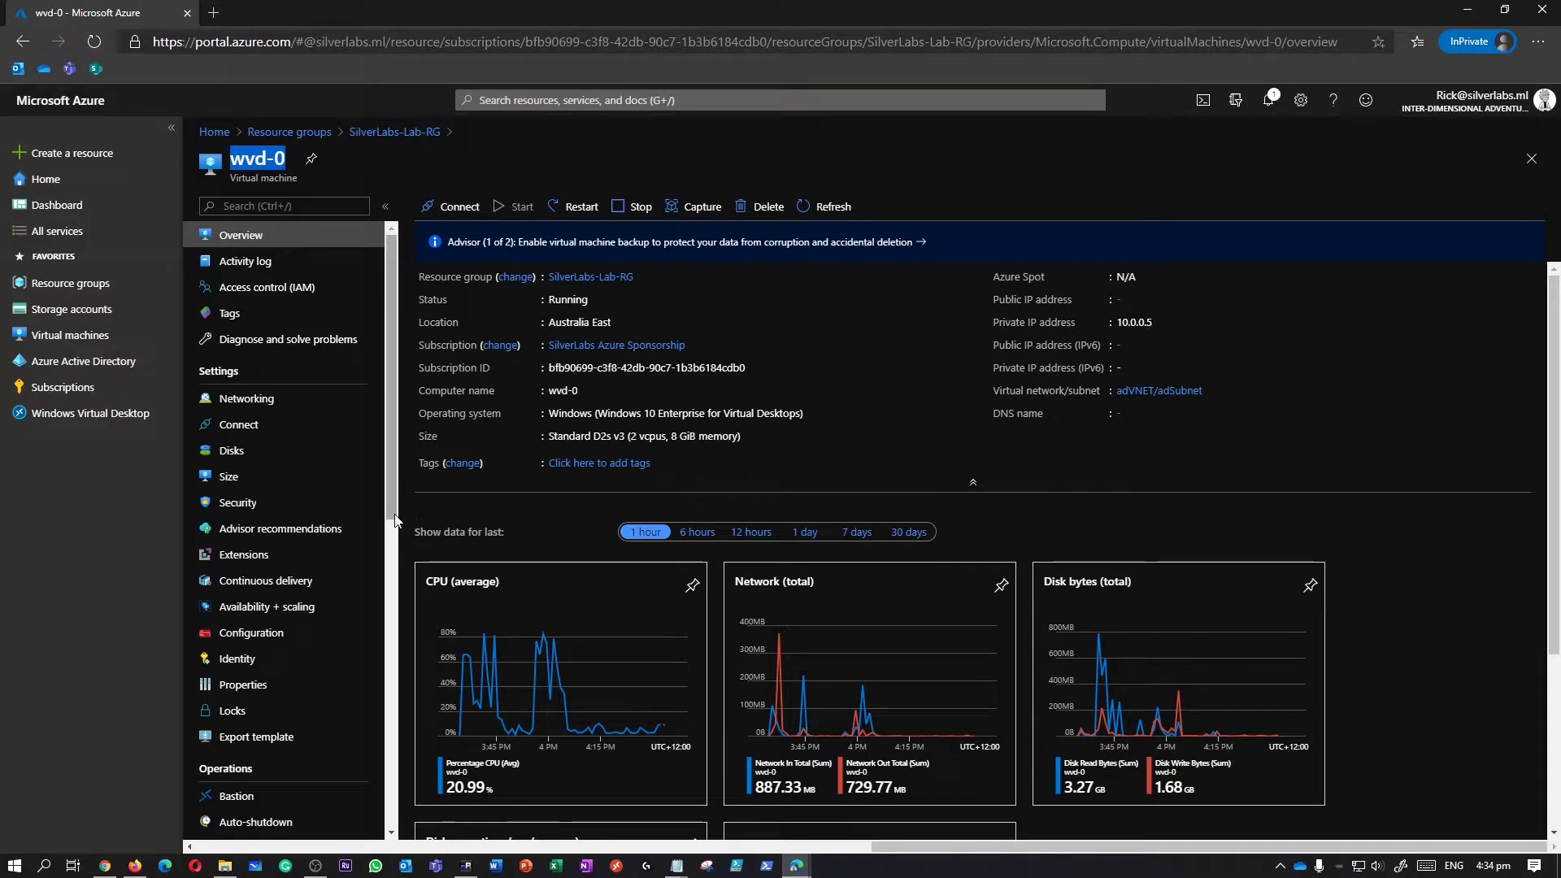
drag(391, 518, 405, 748)
click(307, 645)
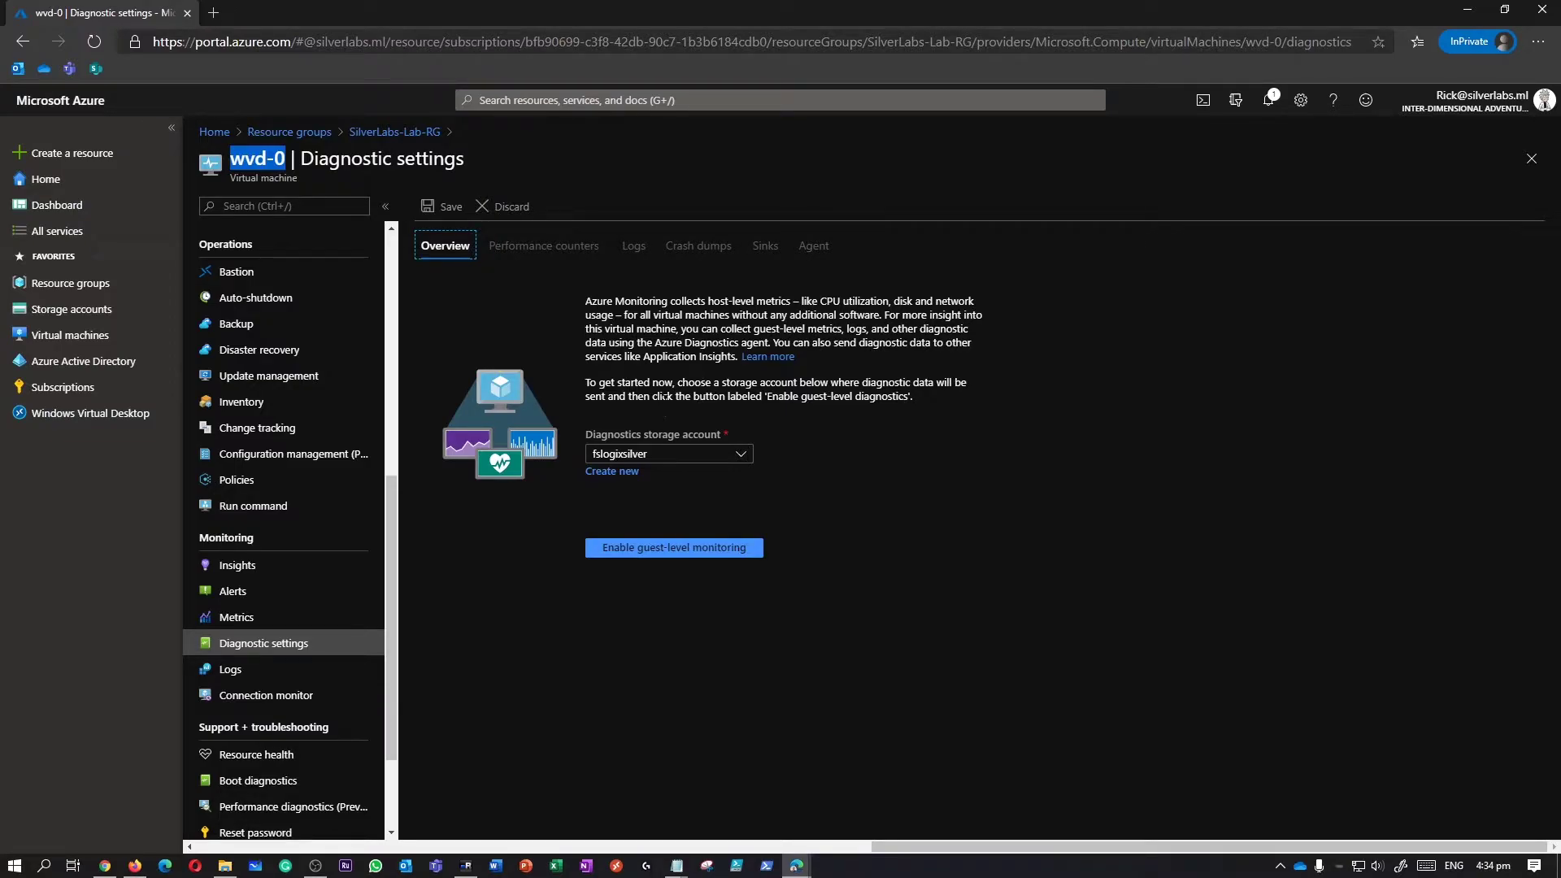
Keep fslogixsilver as the diagnostics storage account and enable guest-level monitoring on wvd-0.
click(681, 461)
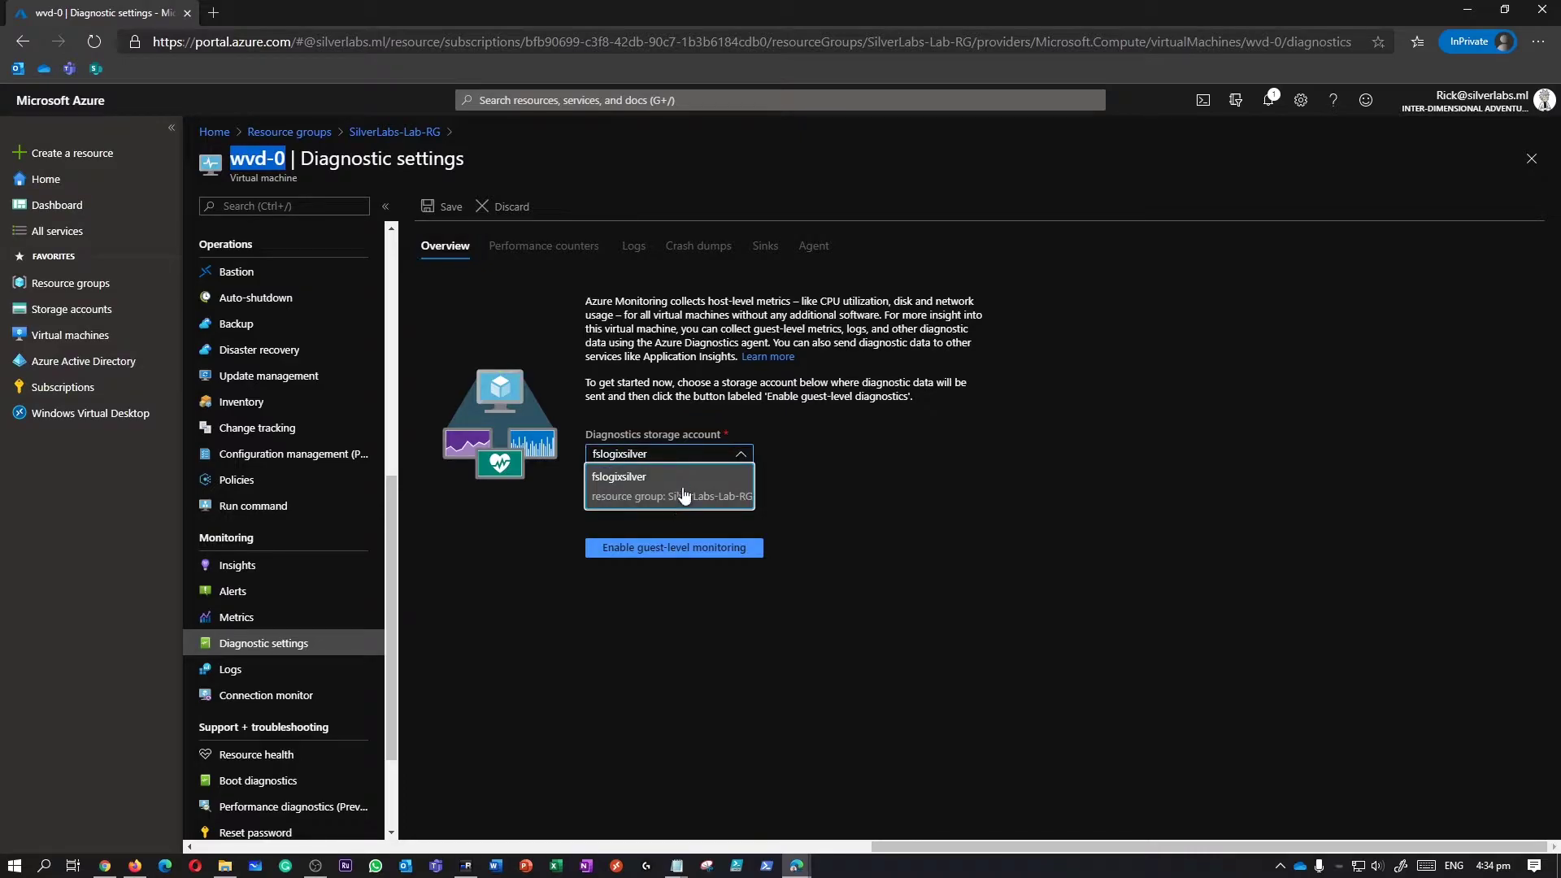
click(684, 486)
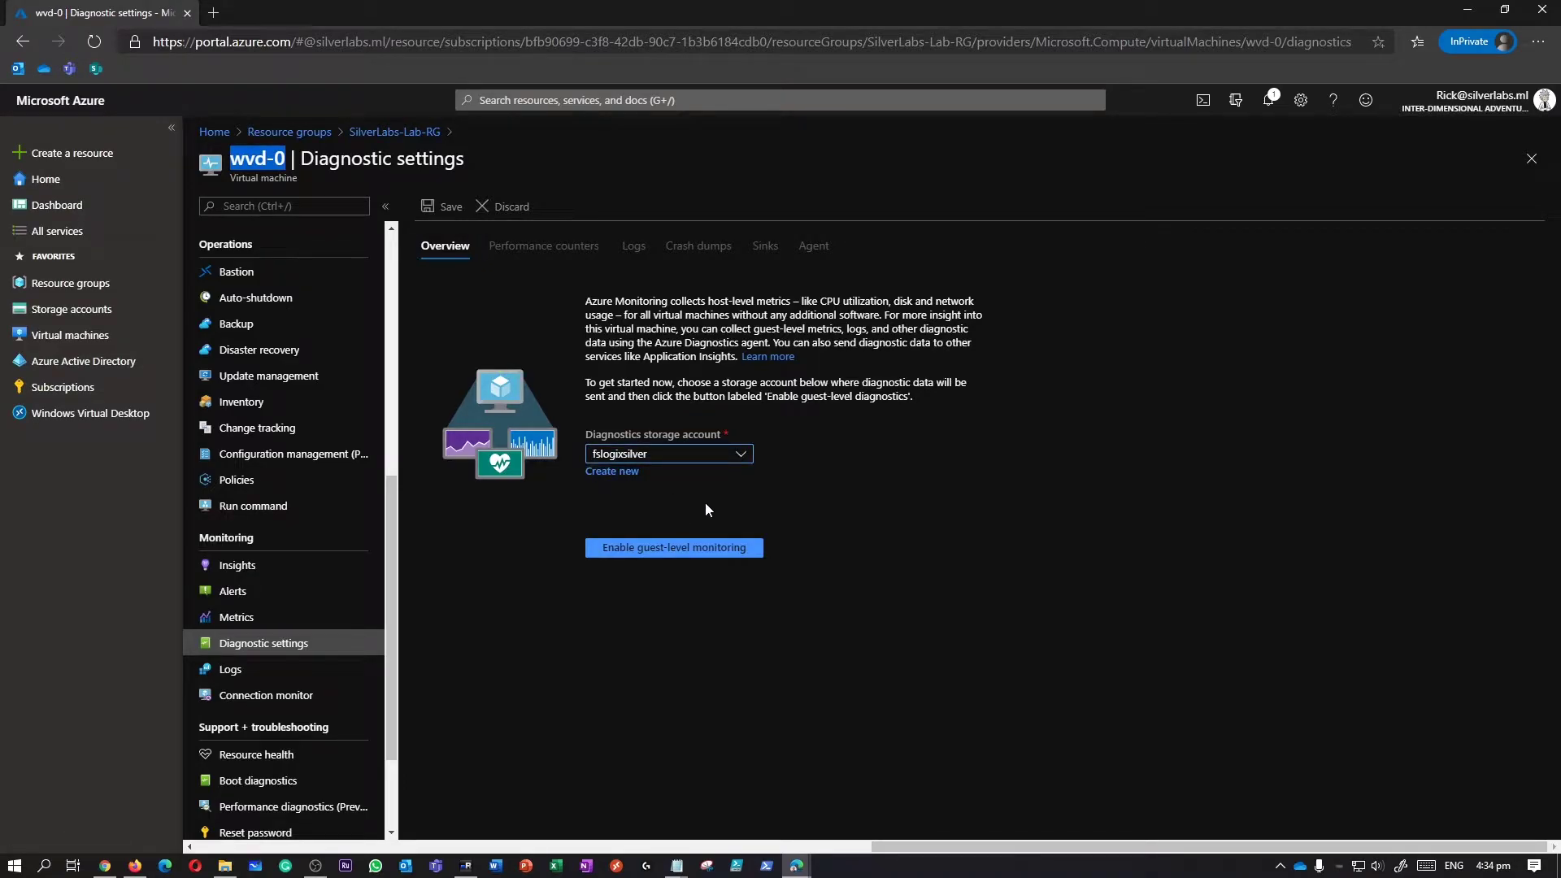
click(696, 557)
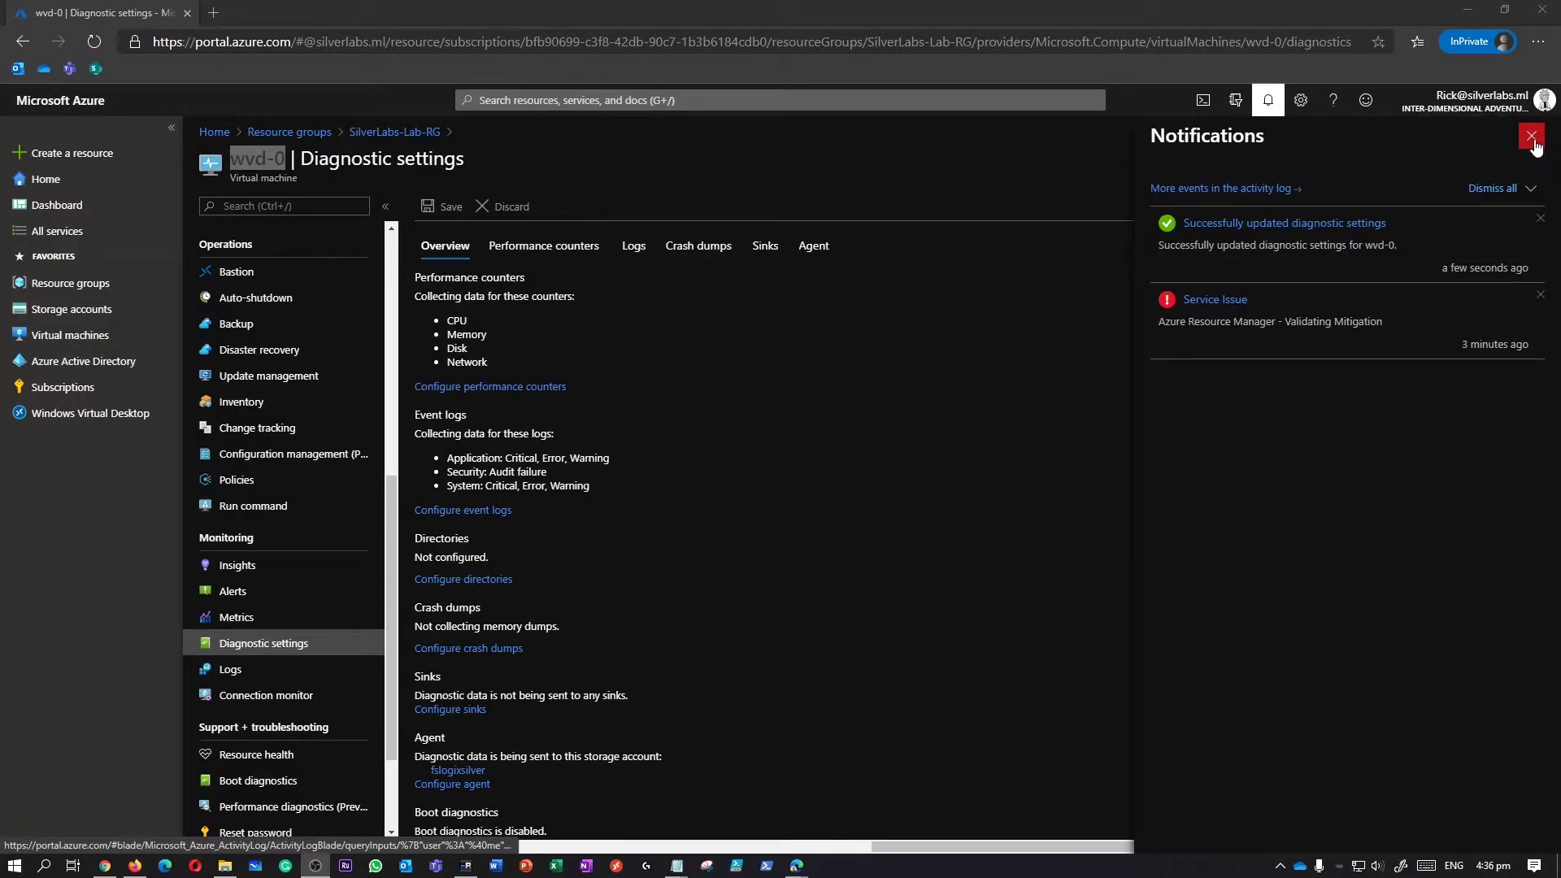
Leave wvd-0's performance counters on Basic after trying Custom and None, then view Logs.
click(1532, 136)
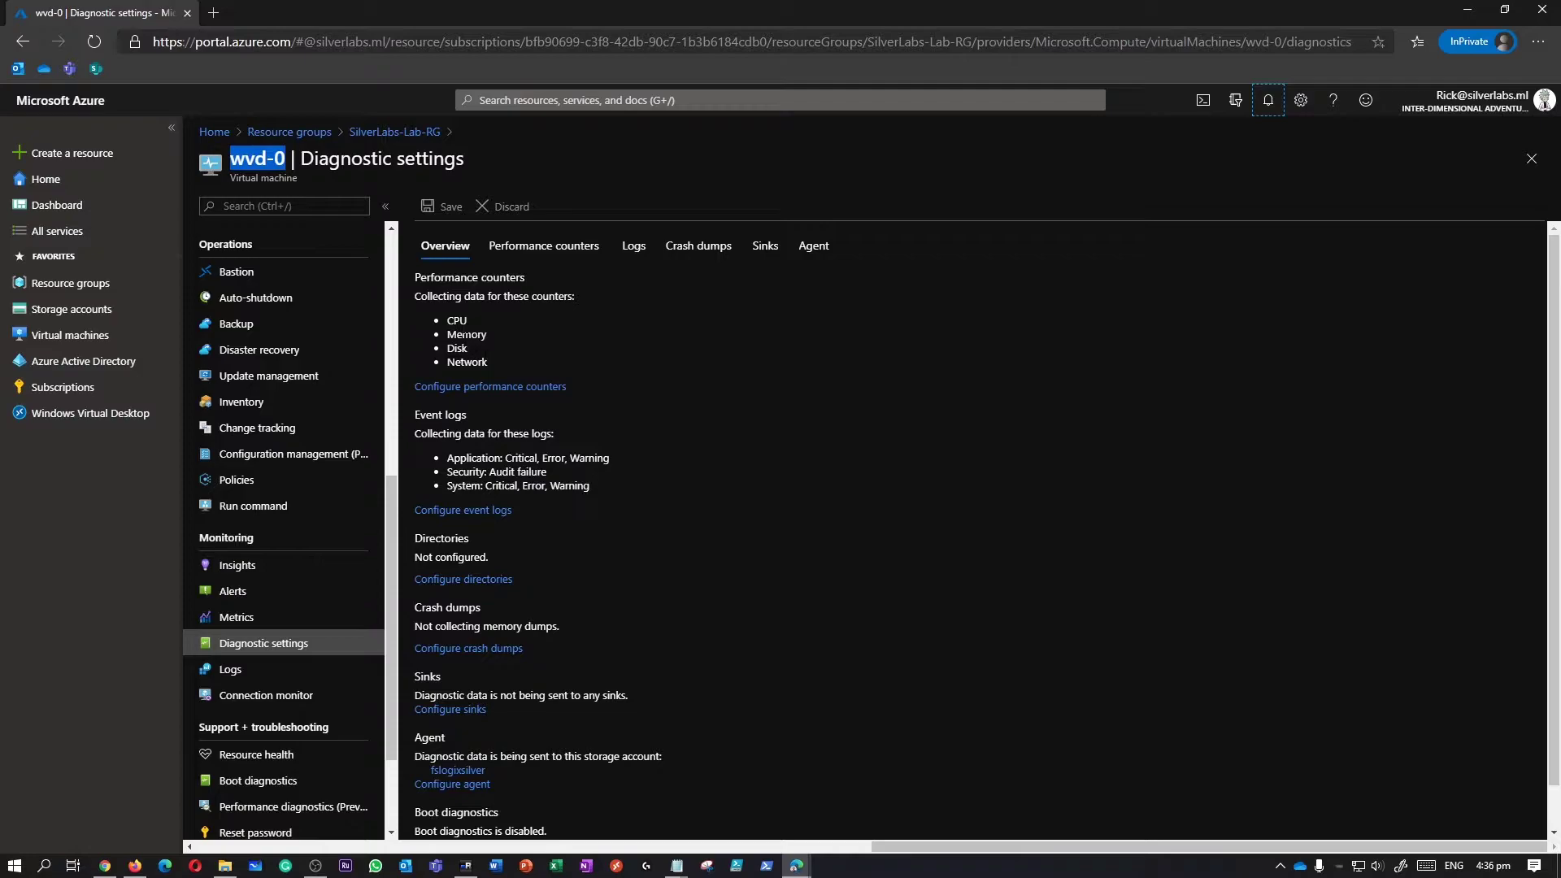
click(487, 386)
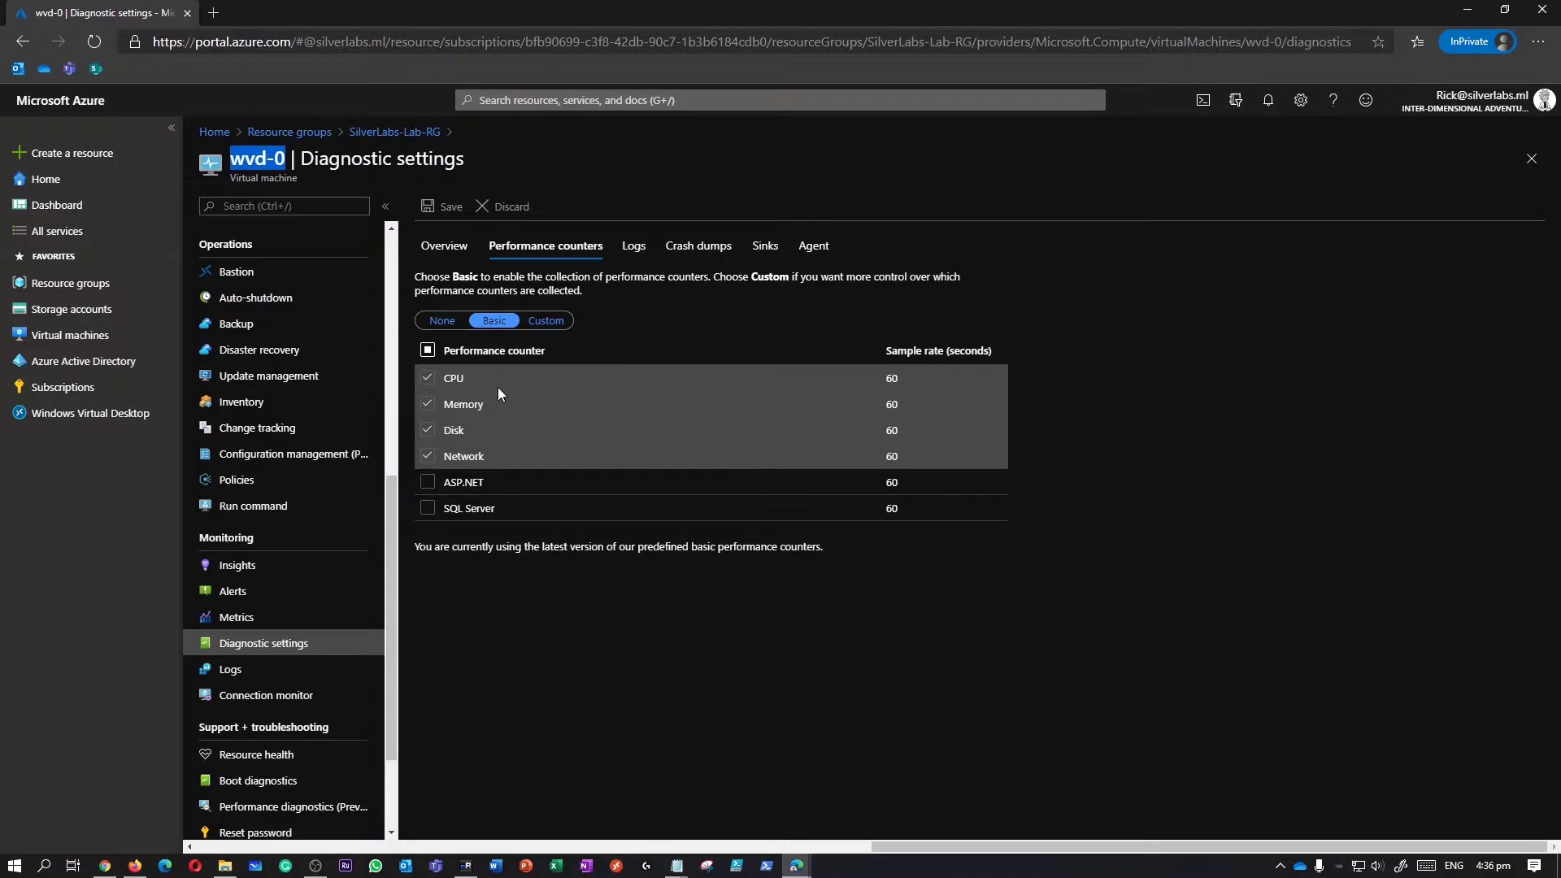
click(560, 325)
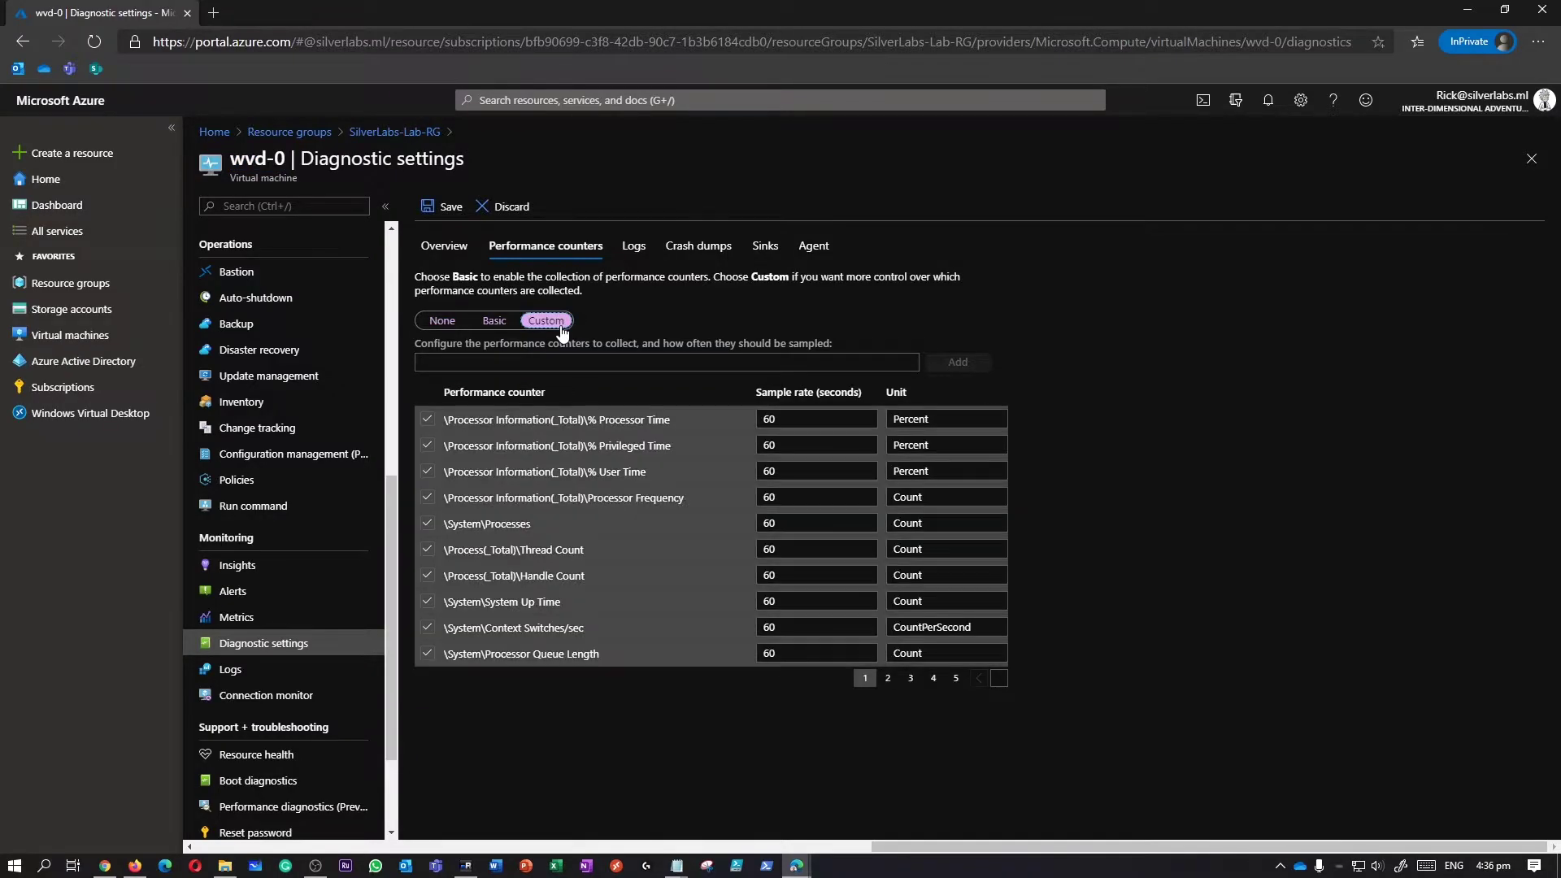
click(493, 322)
click(449, 324)
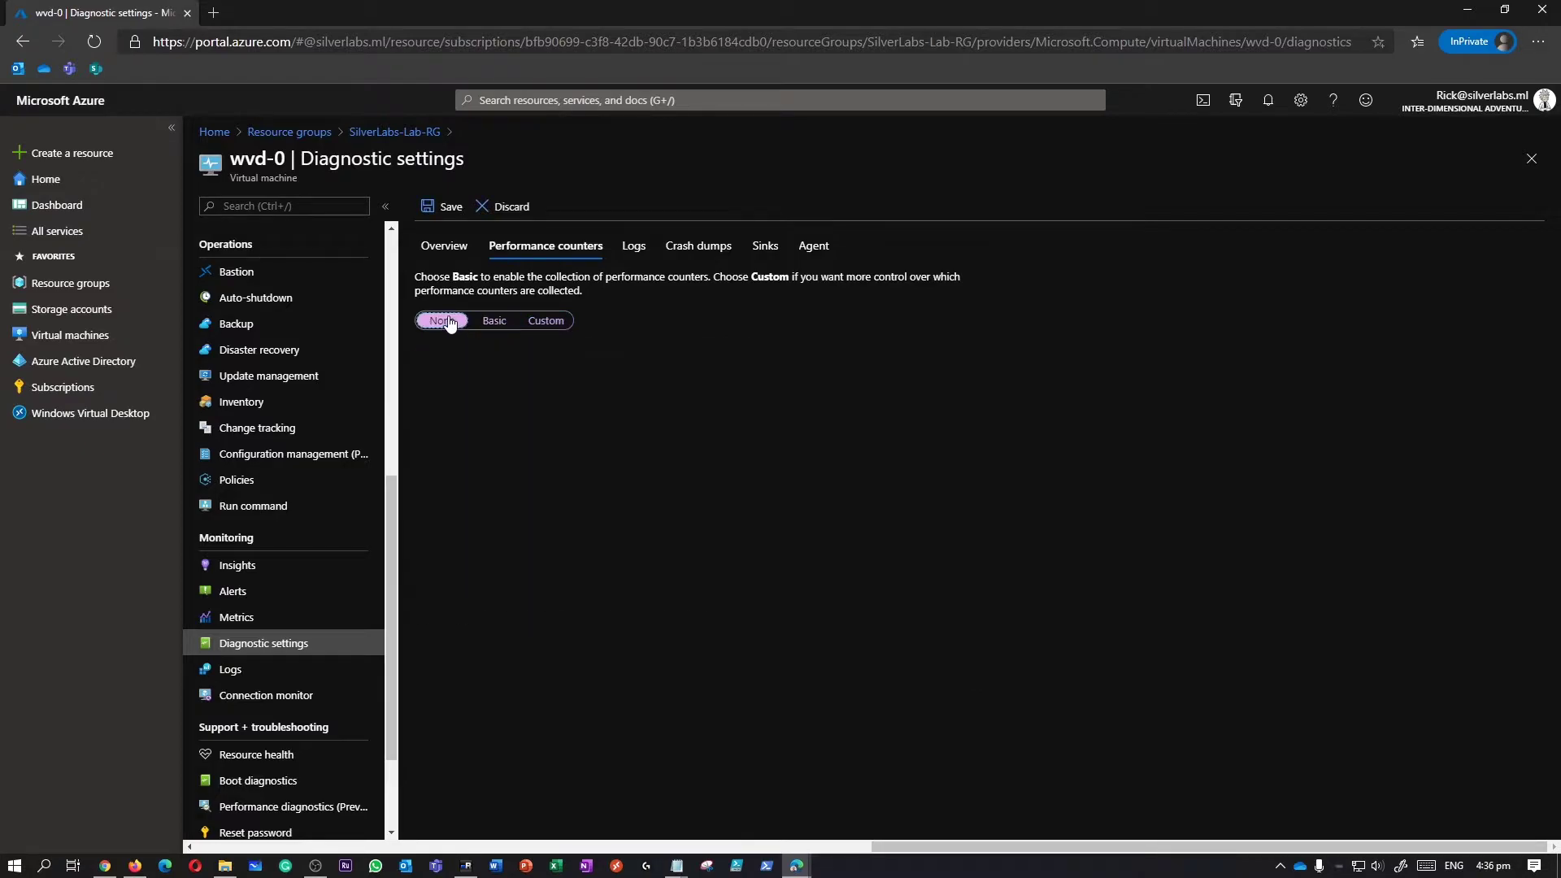
click(493, 321)
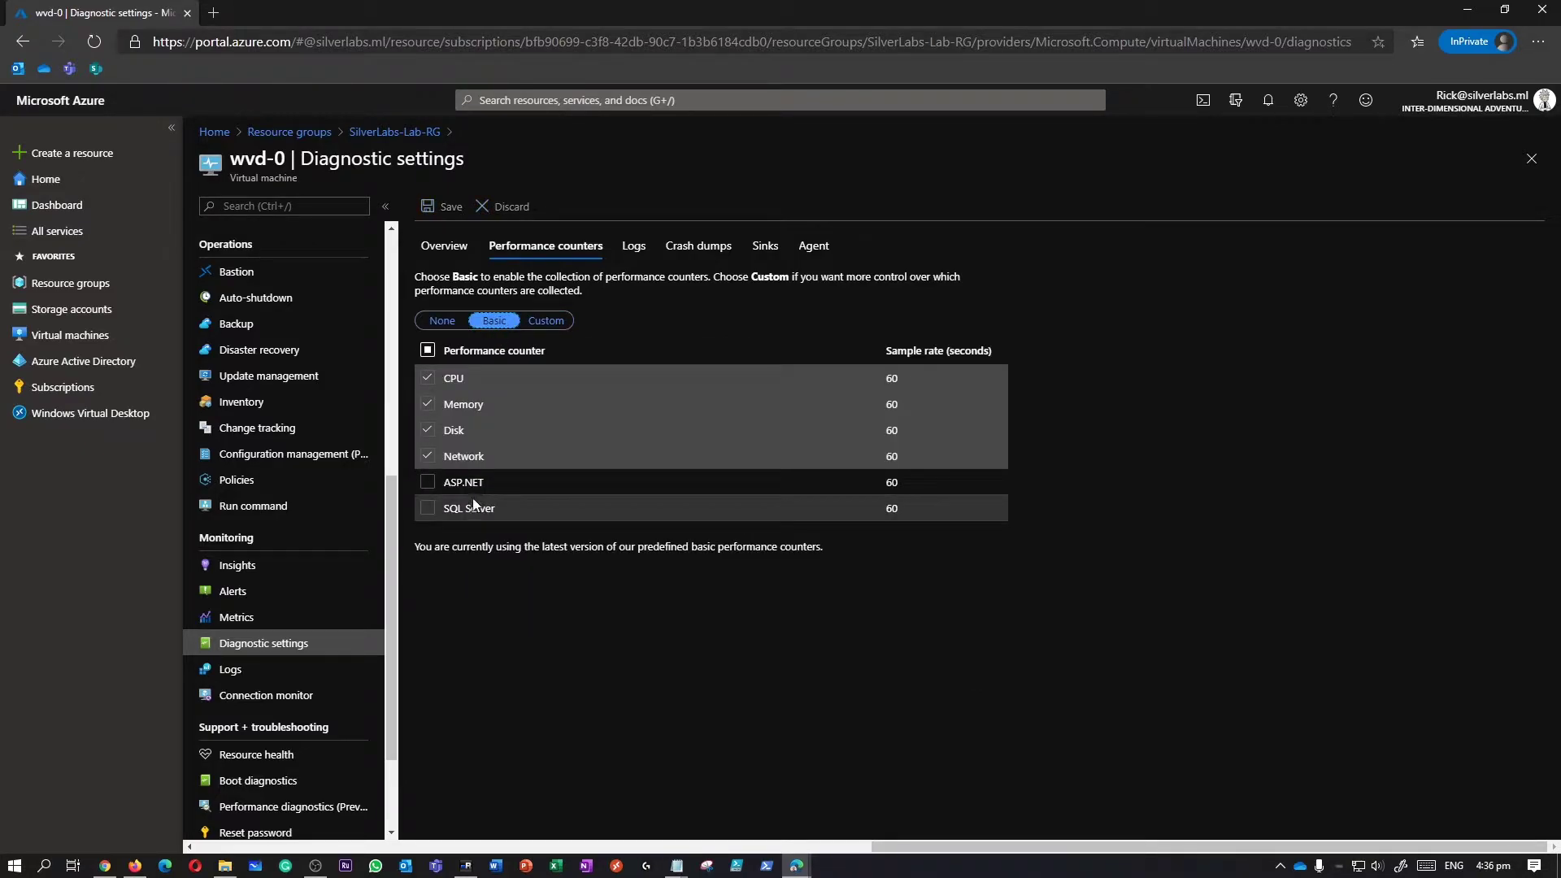
drag(452, 548, 775, 550)
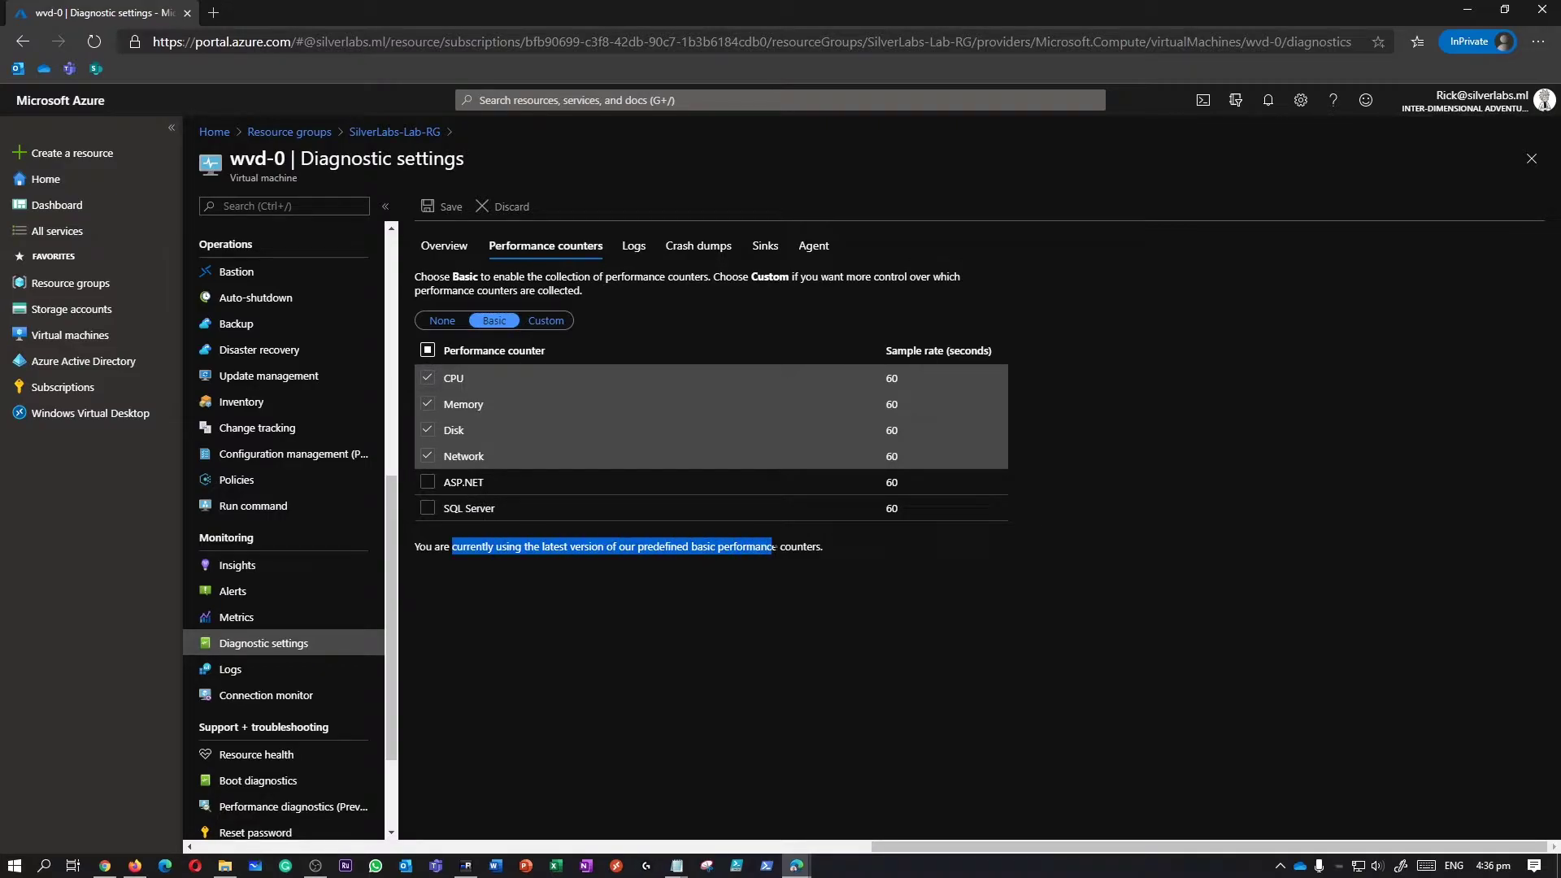
click(635, 249)
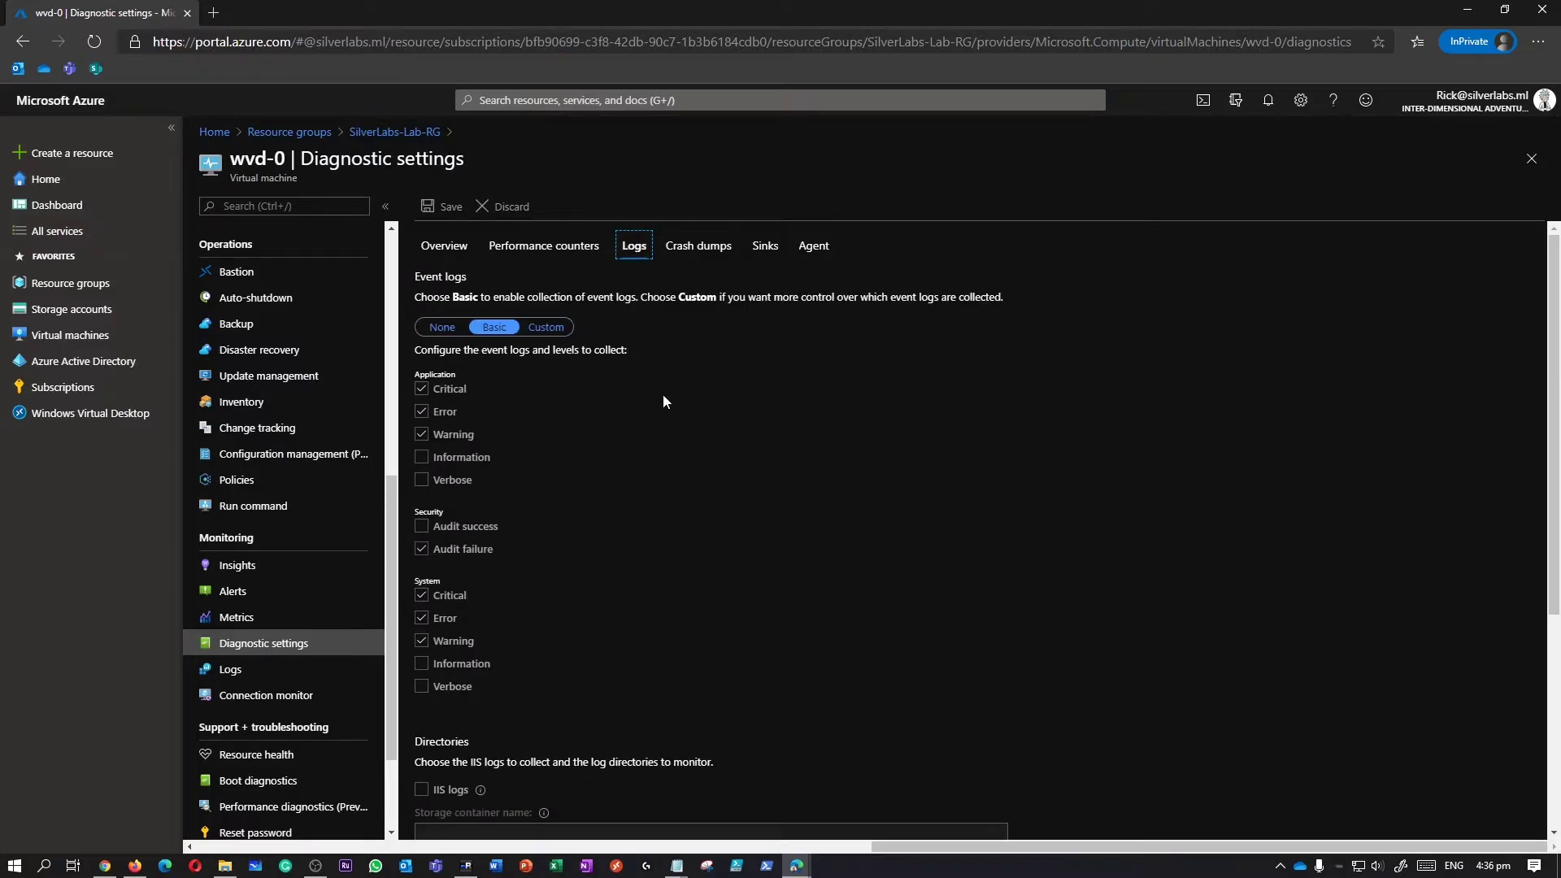
scroll(664, 400, down, 1)
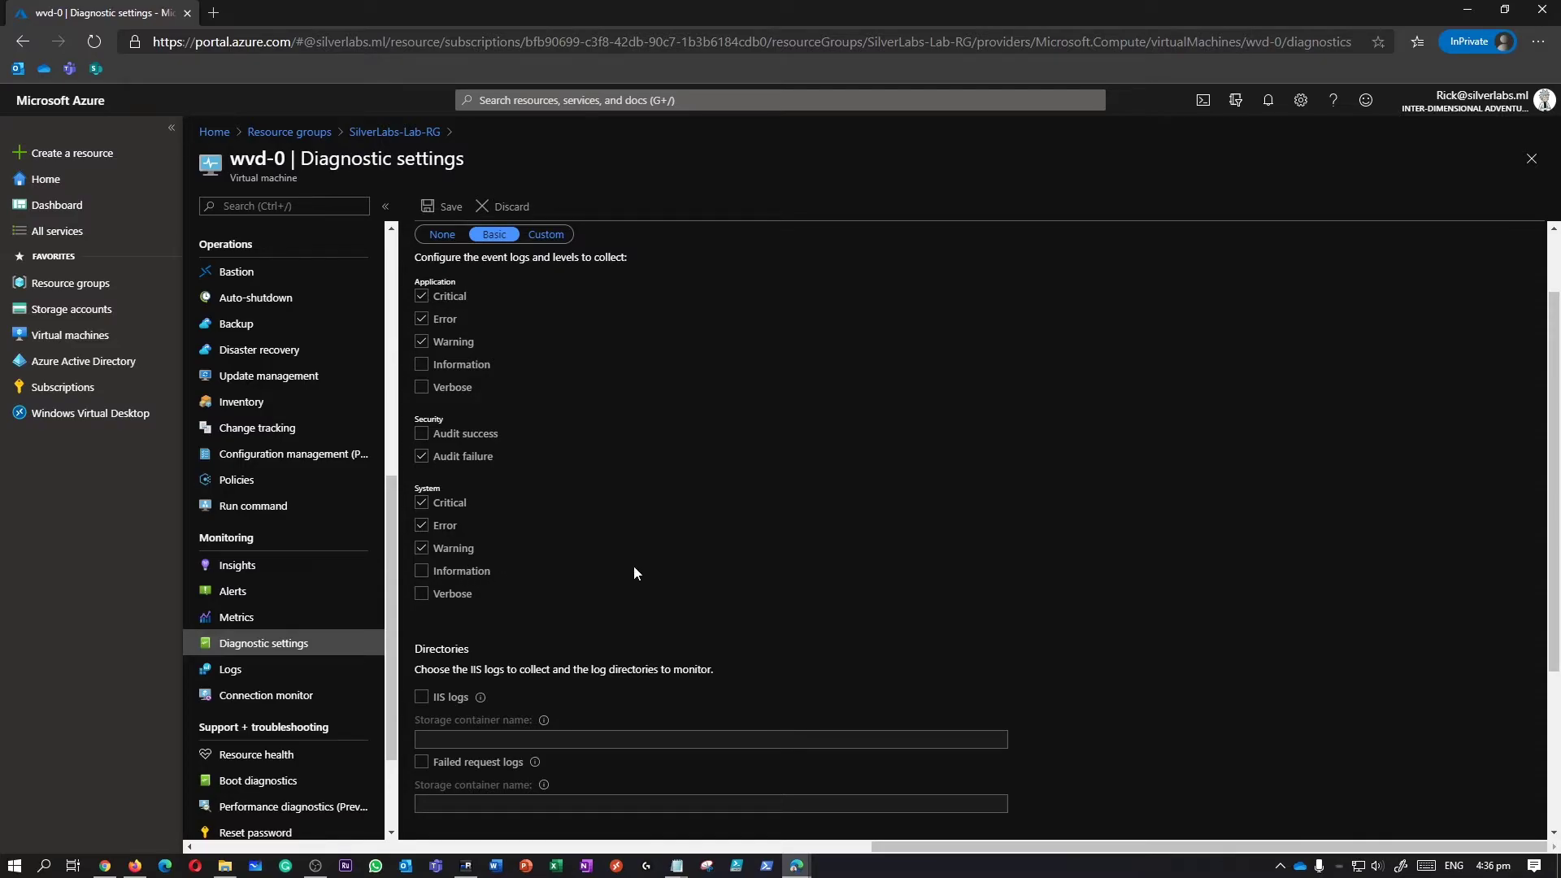
scroll(635, 573, down, 2)
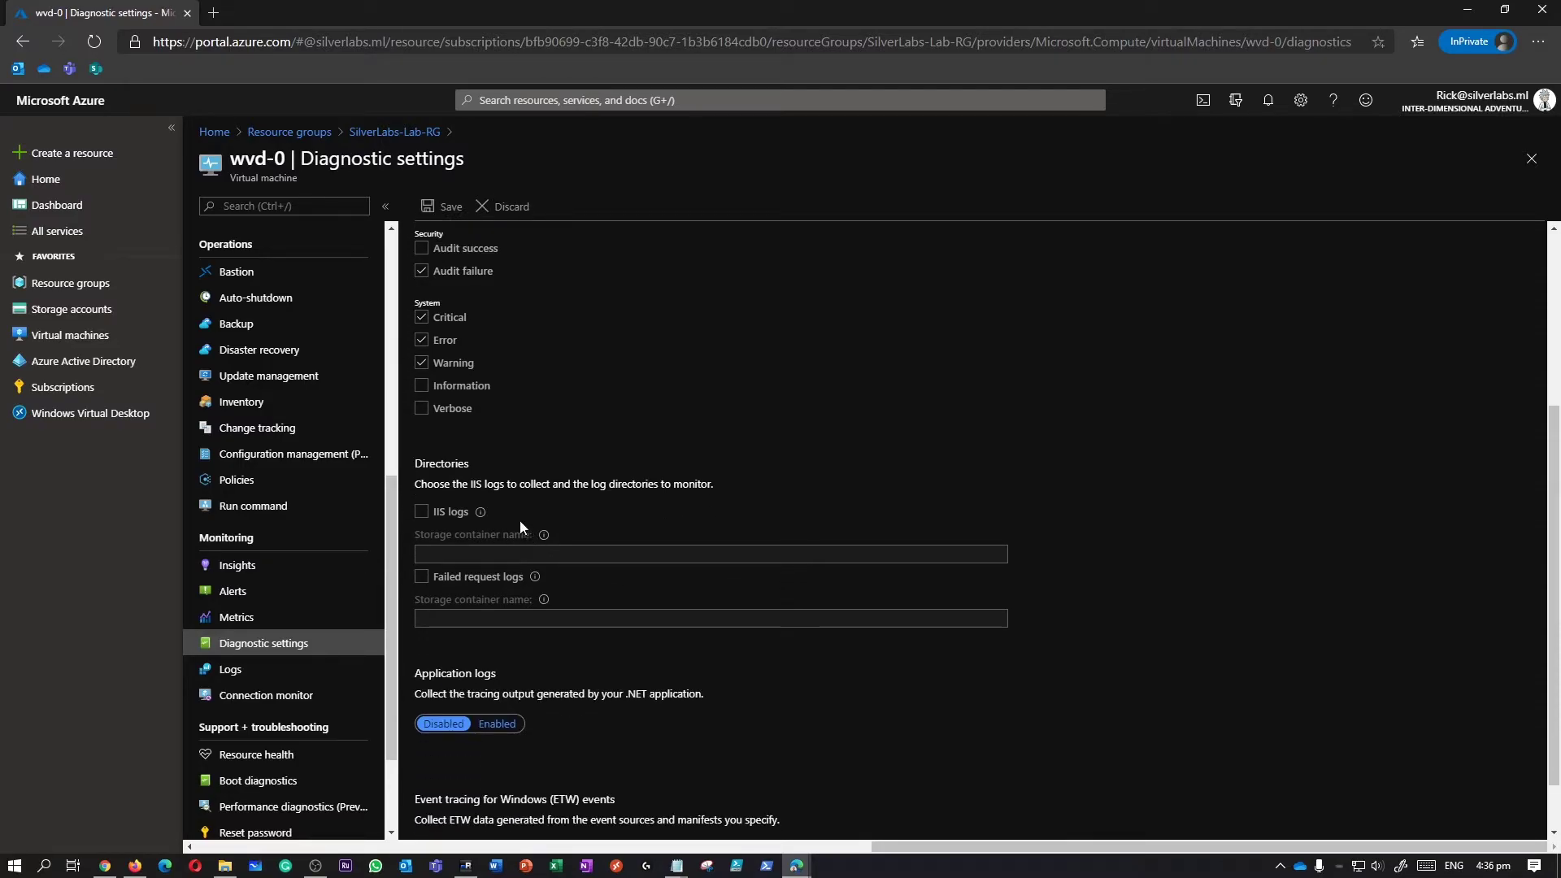
scroll(681, 498, down, 1)
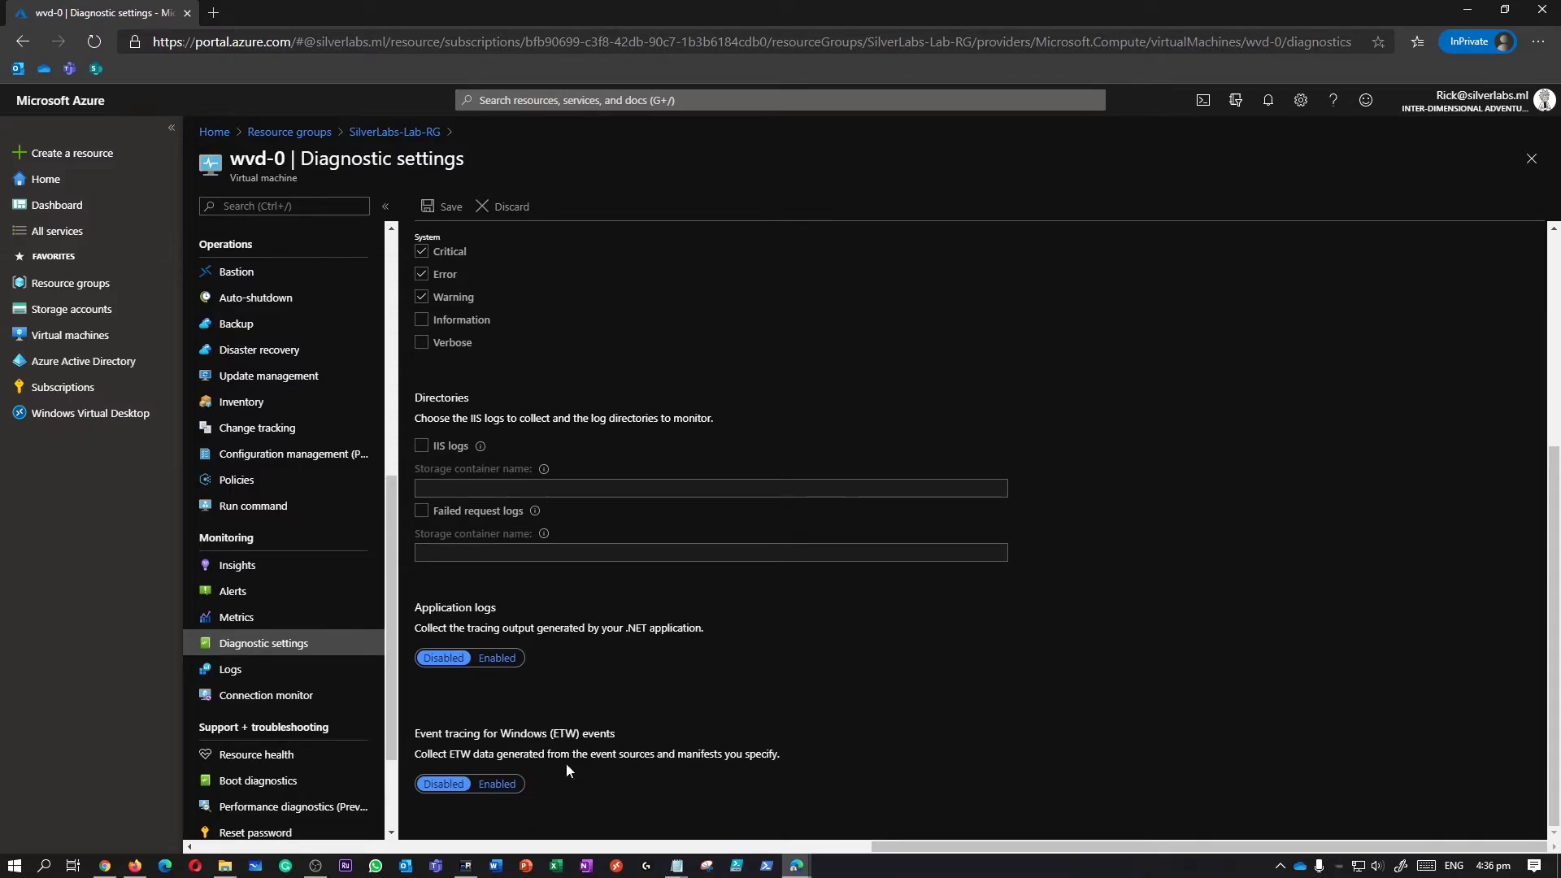
scroll(667, 561, up, 5)
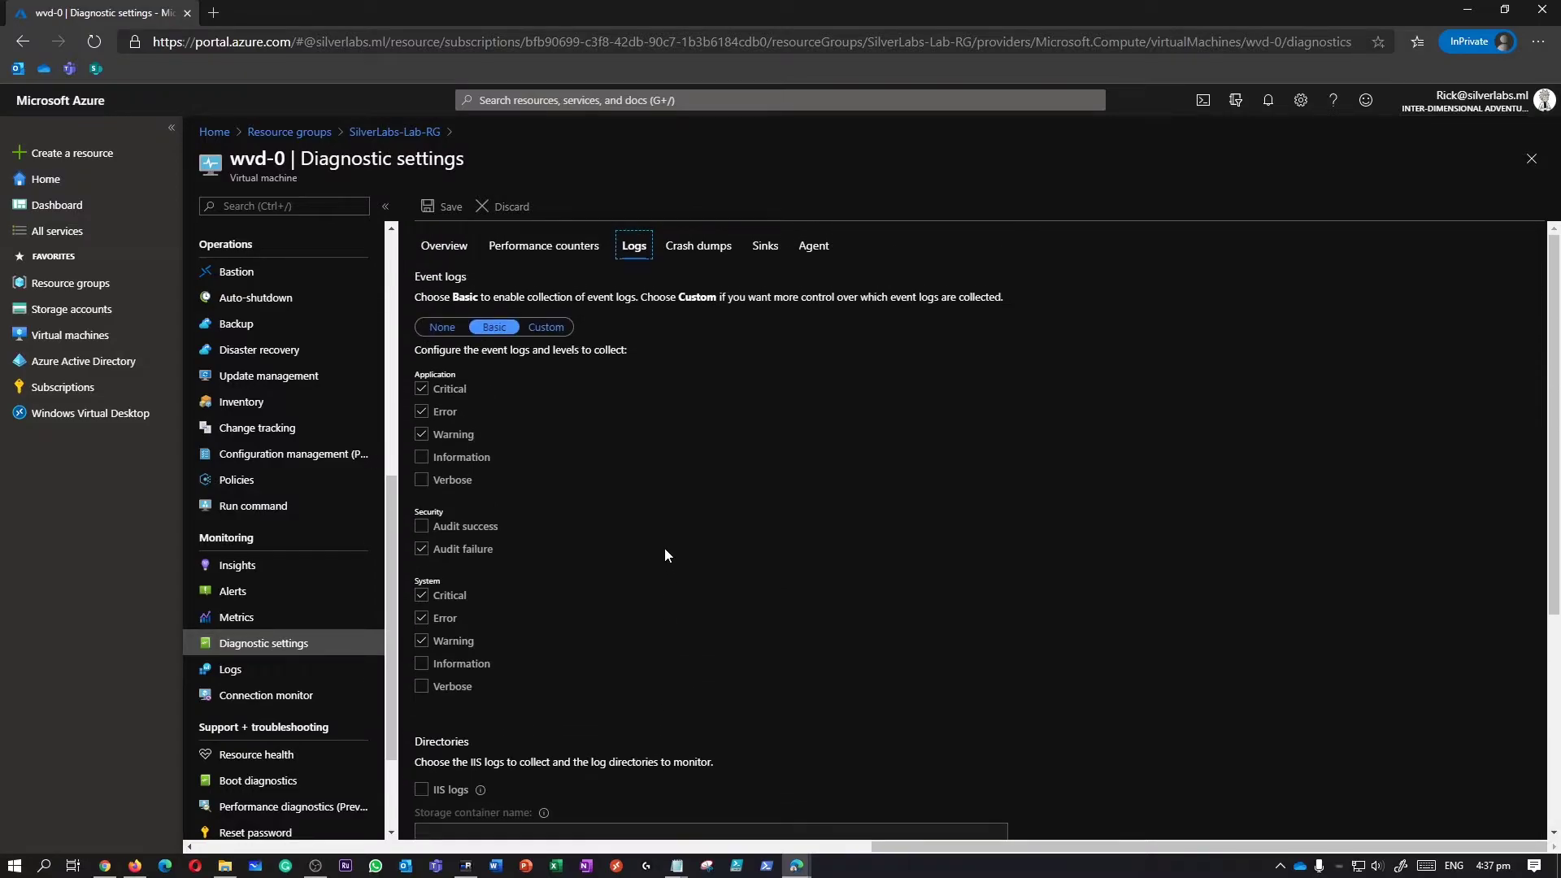
Try crash dump collection with Mini dumps, set it back to Disabled, then view Sinks.
click(705, 247)
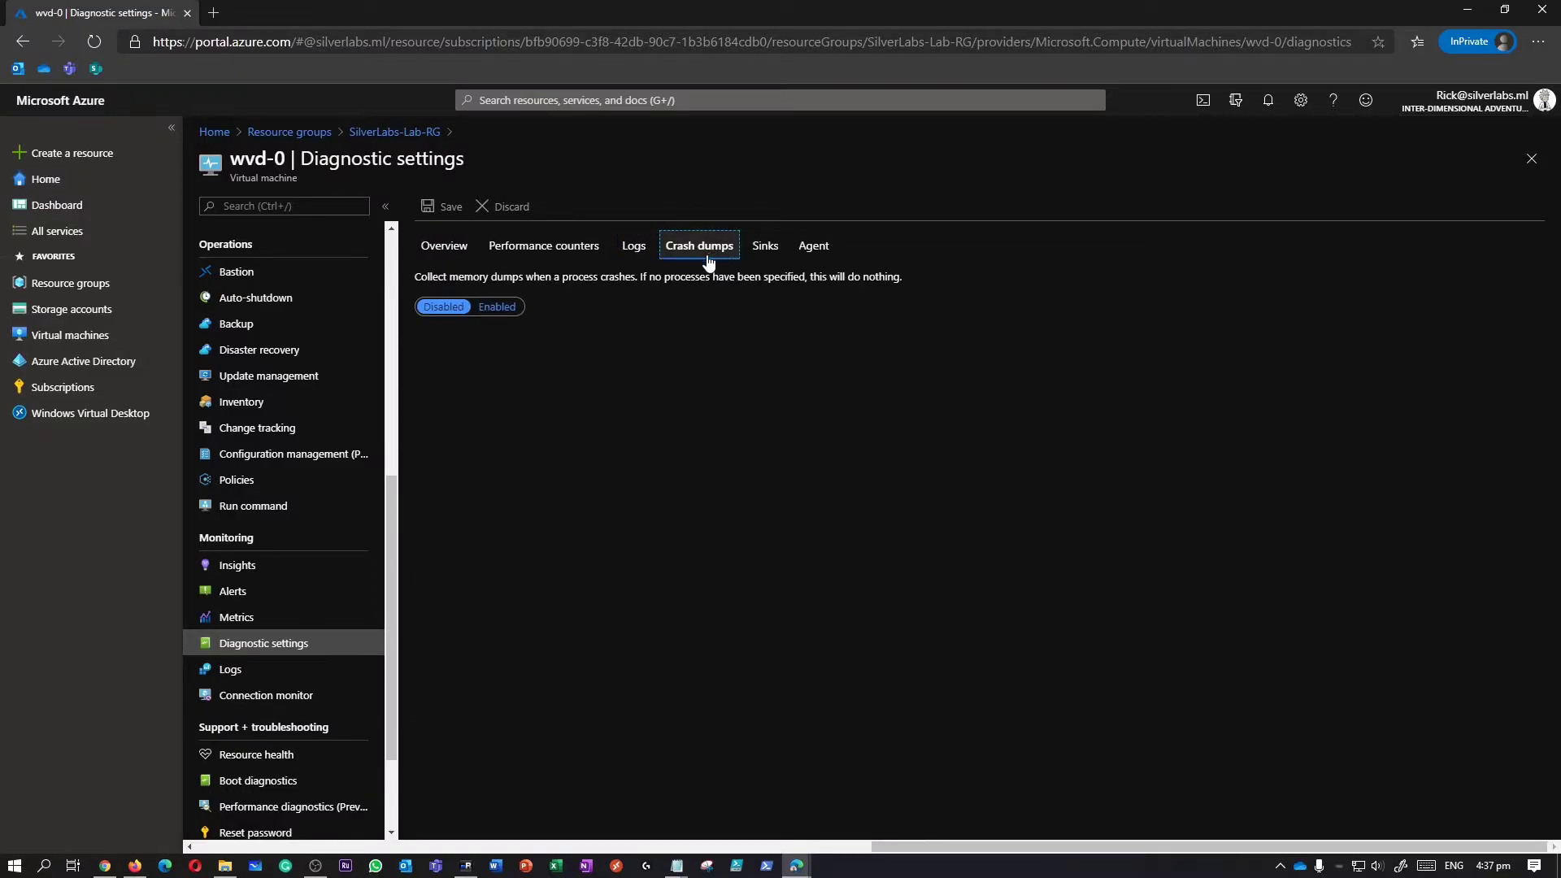
click(504, 311)
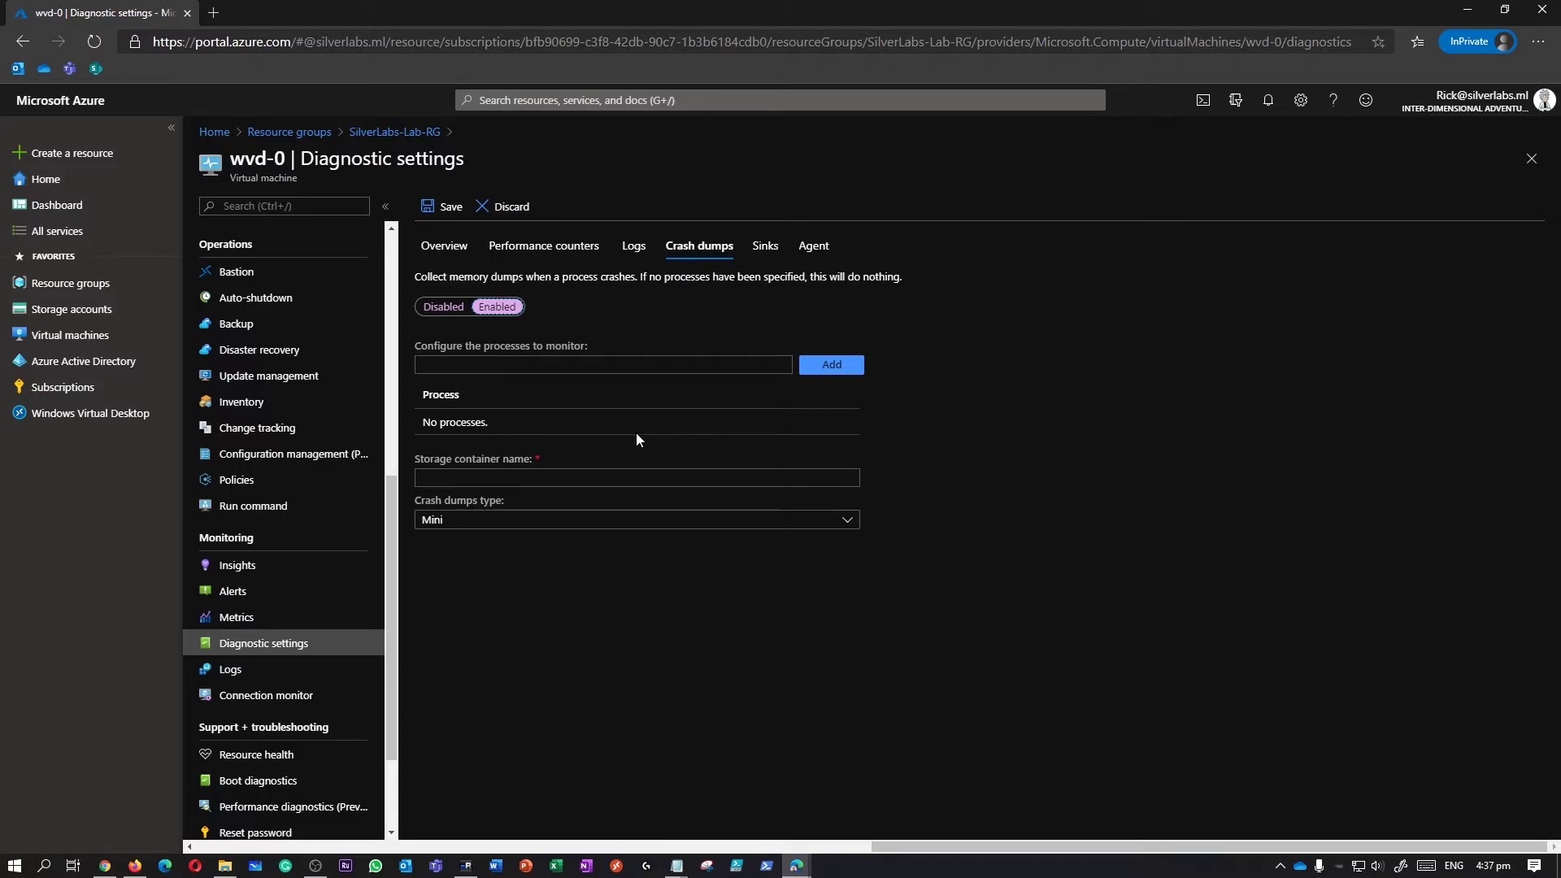
click(563, 524)
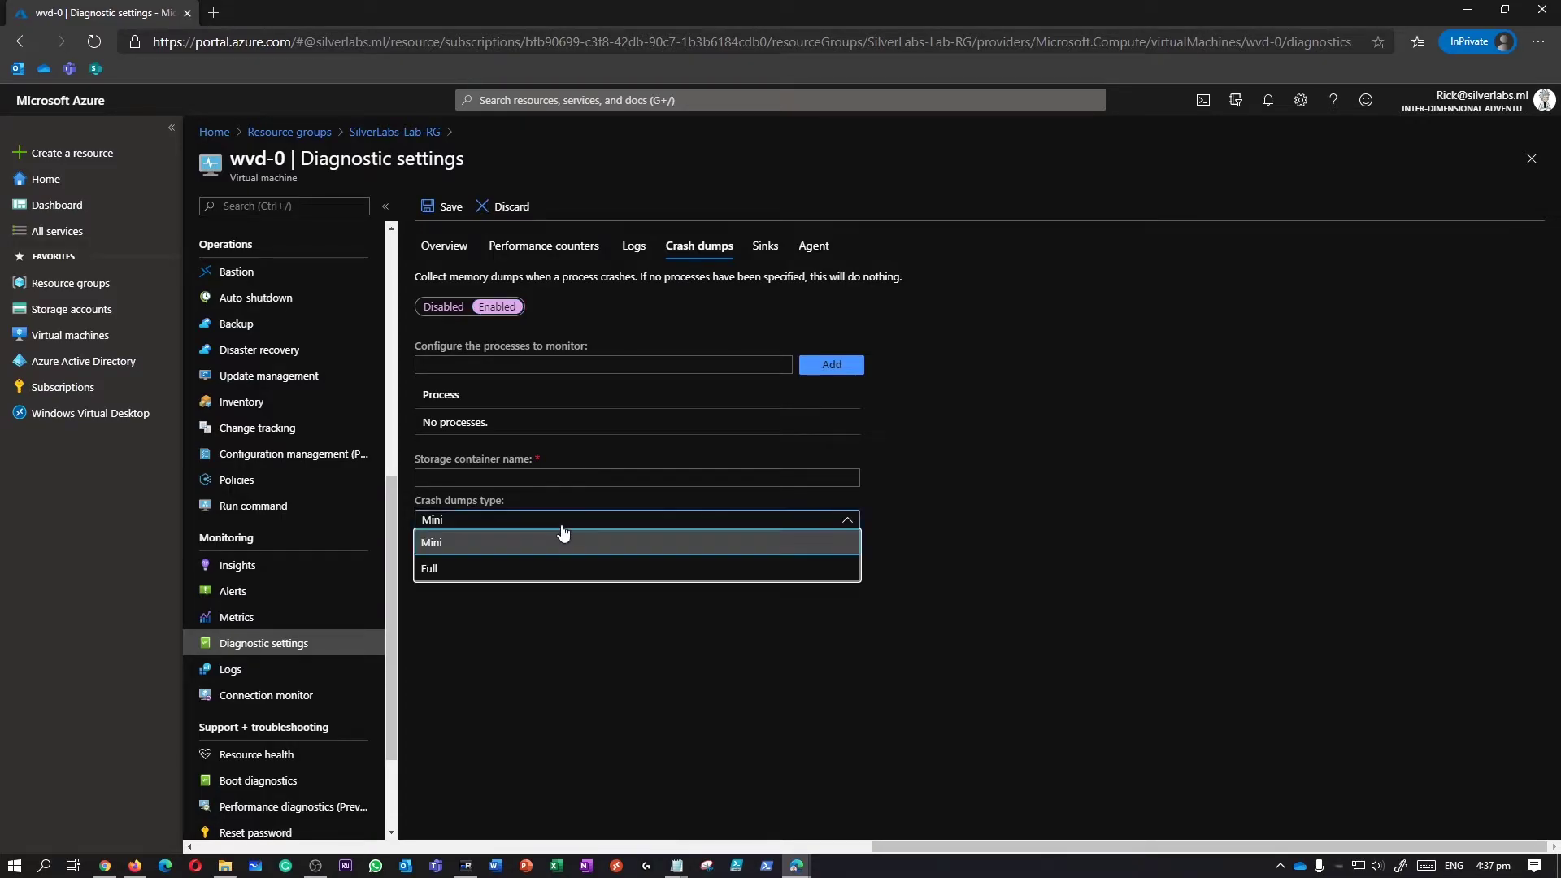
click(563, 539)
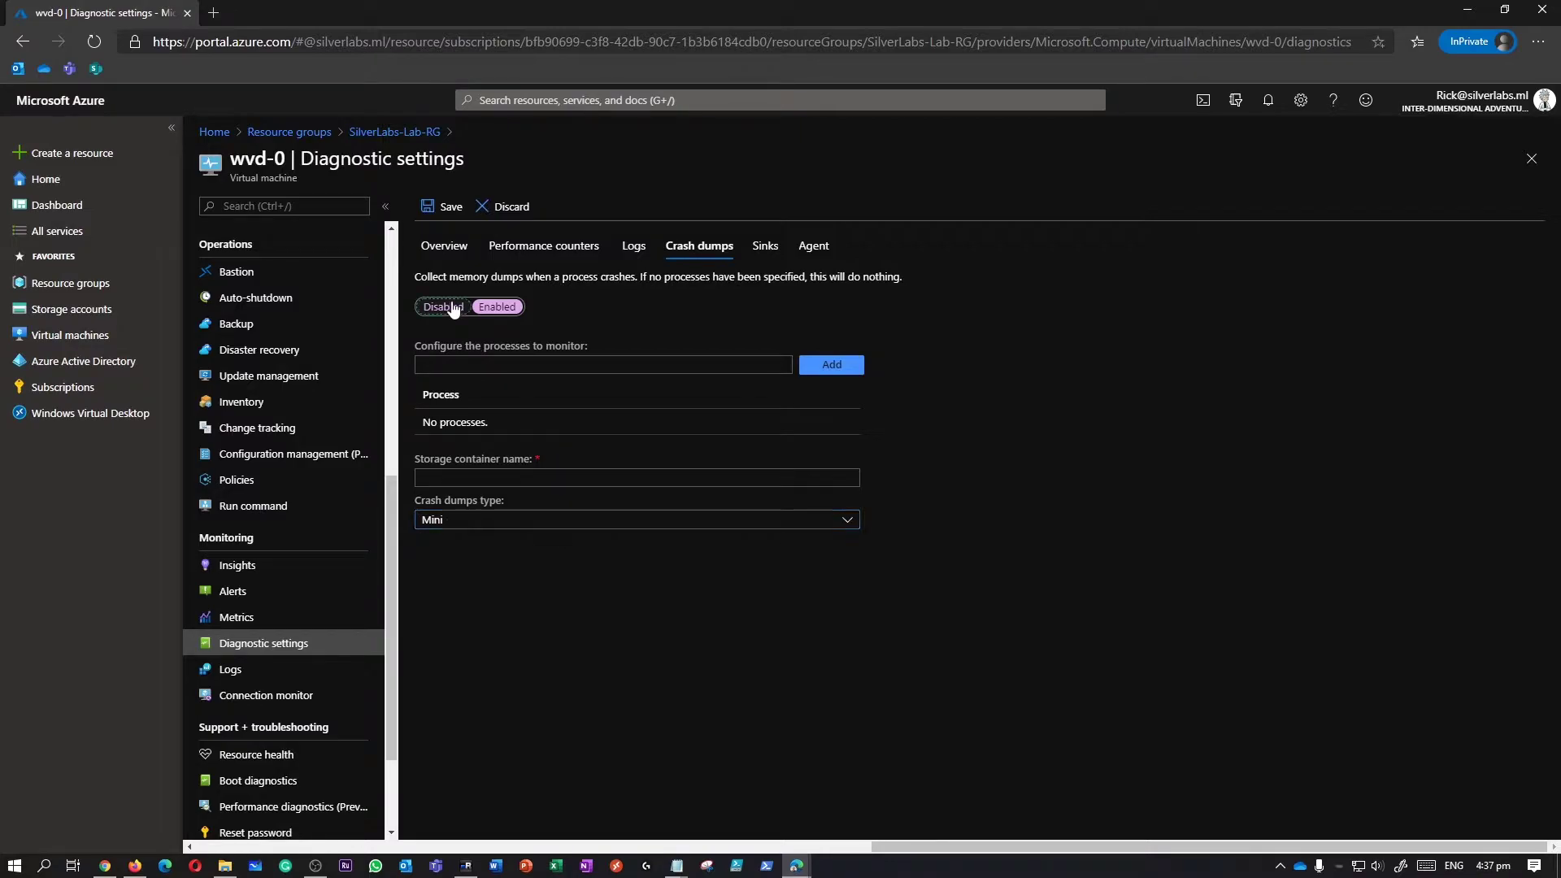
click(444, 306)
click(780, 249)
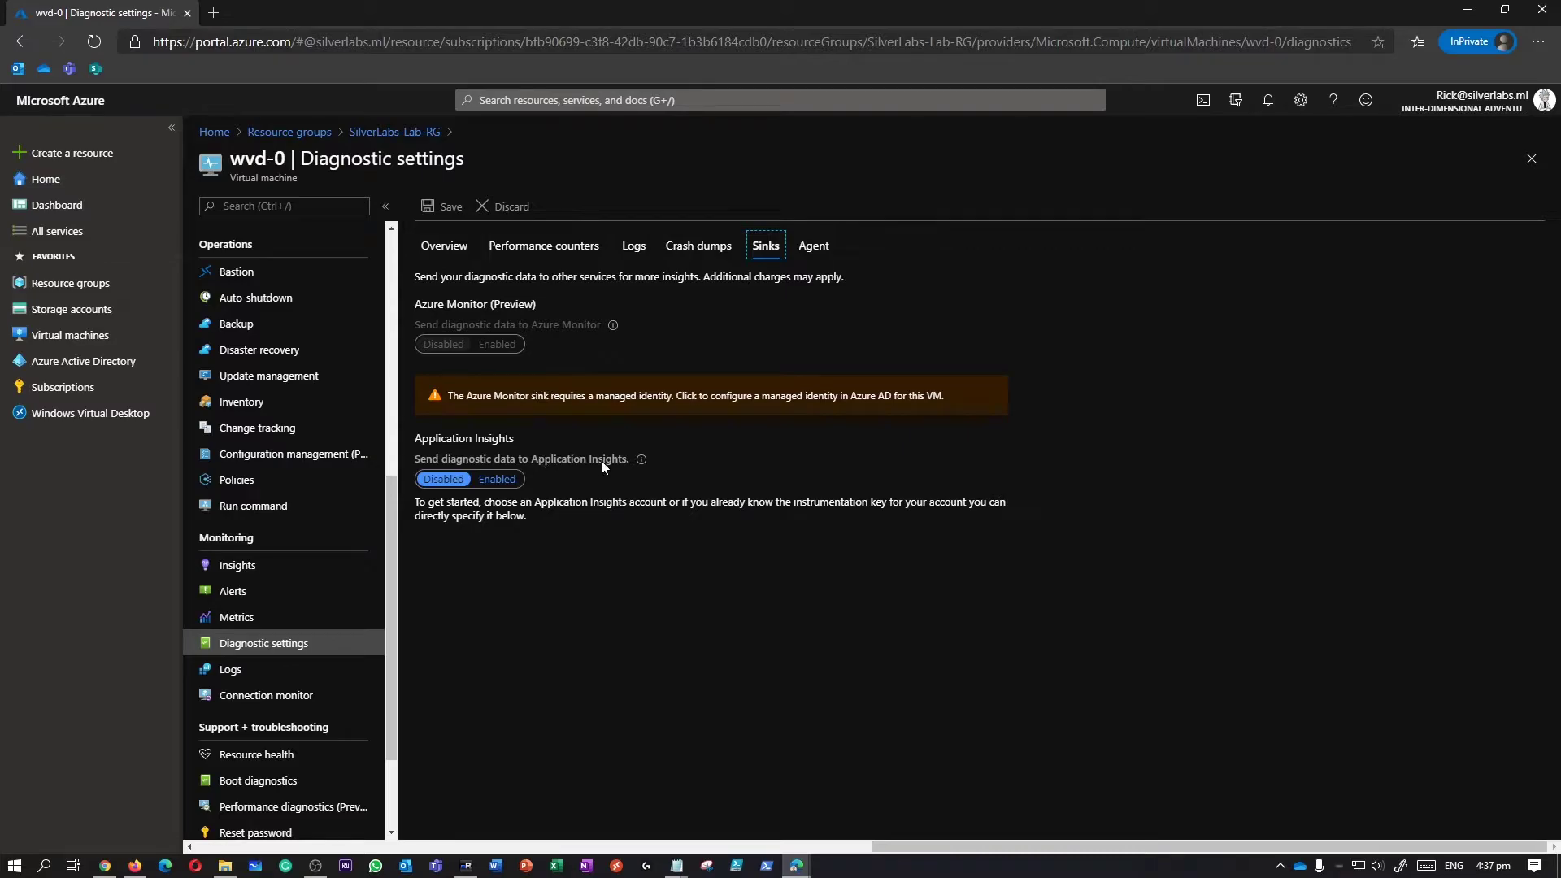
Leave Application Insights off and set the agent's storage account to fslogixsilver.
click(499, 481)
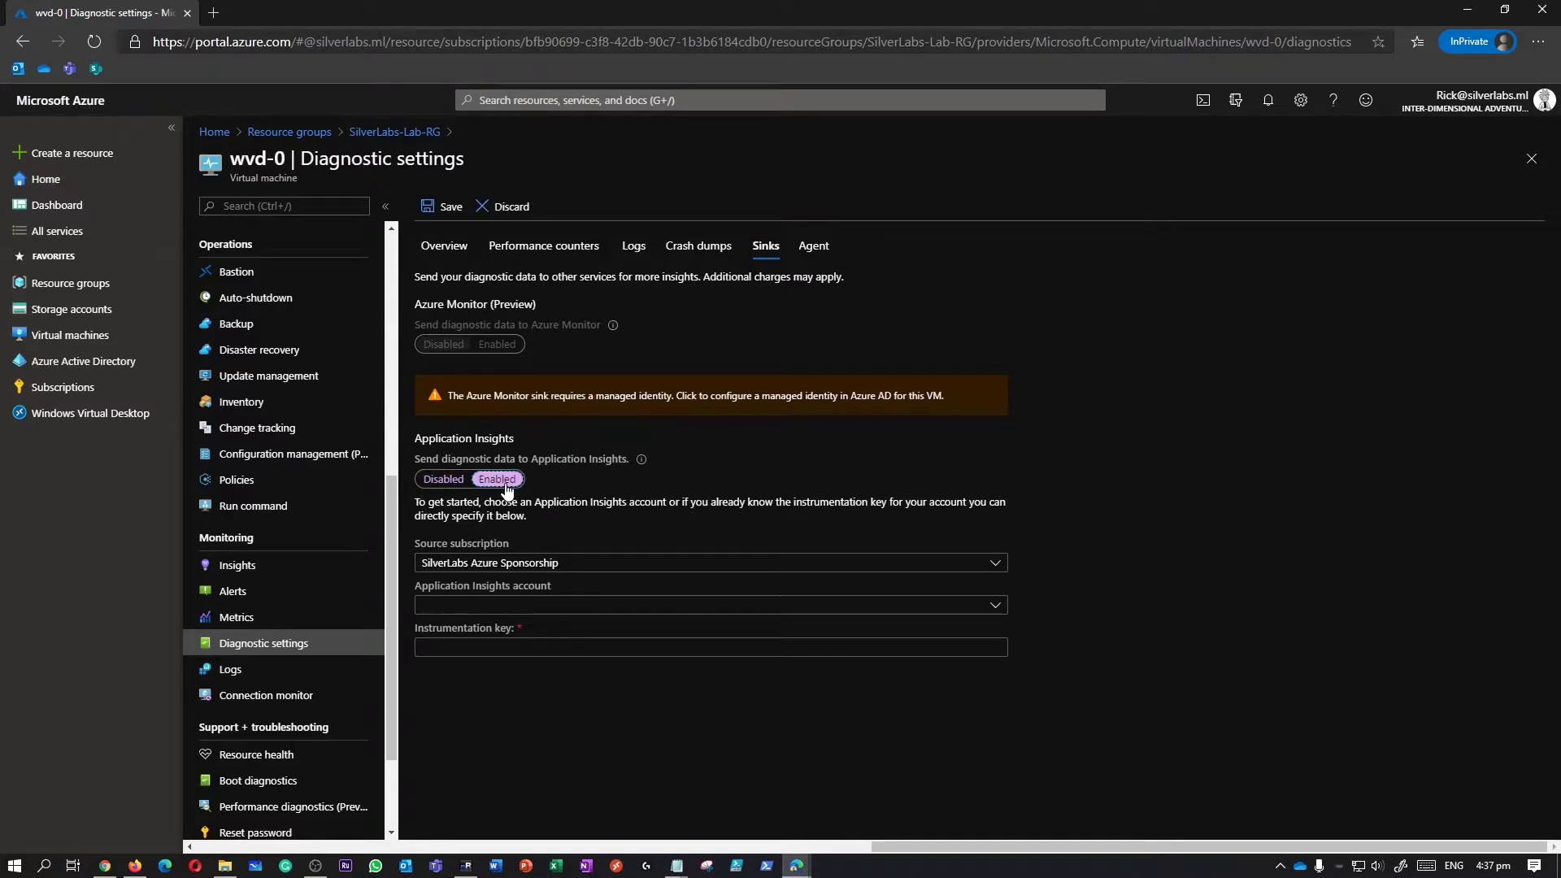
click(443, 479)
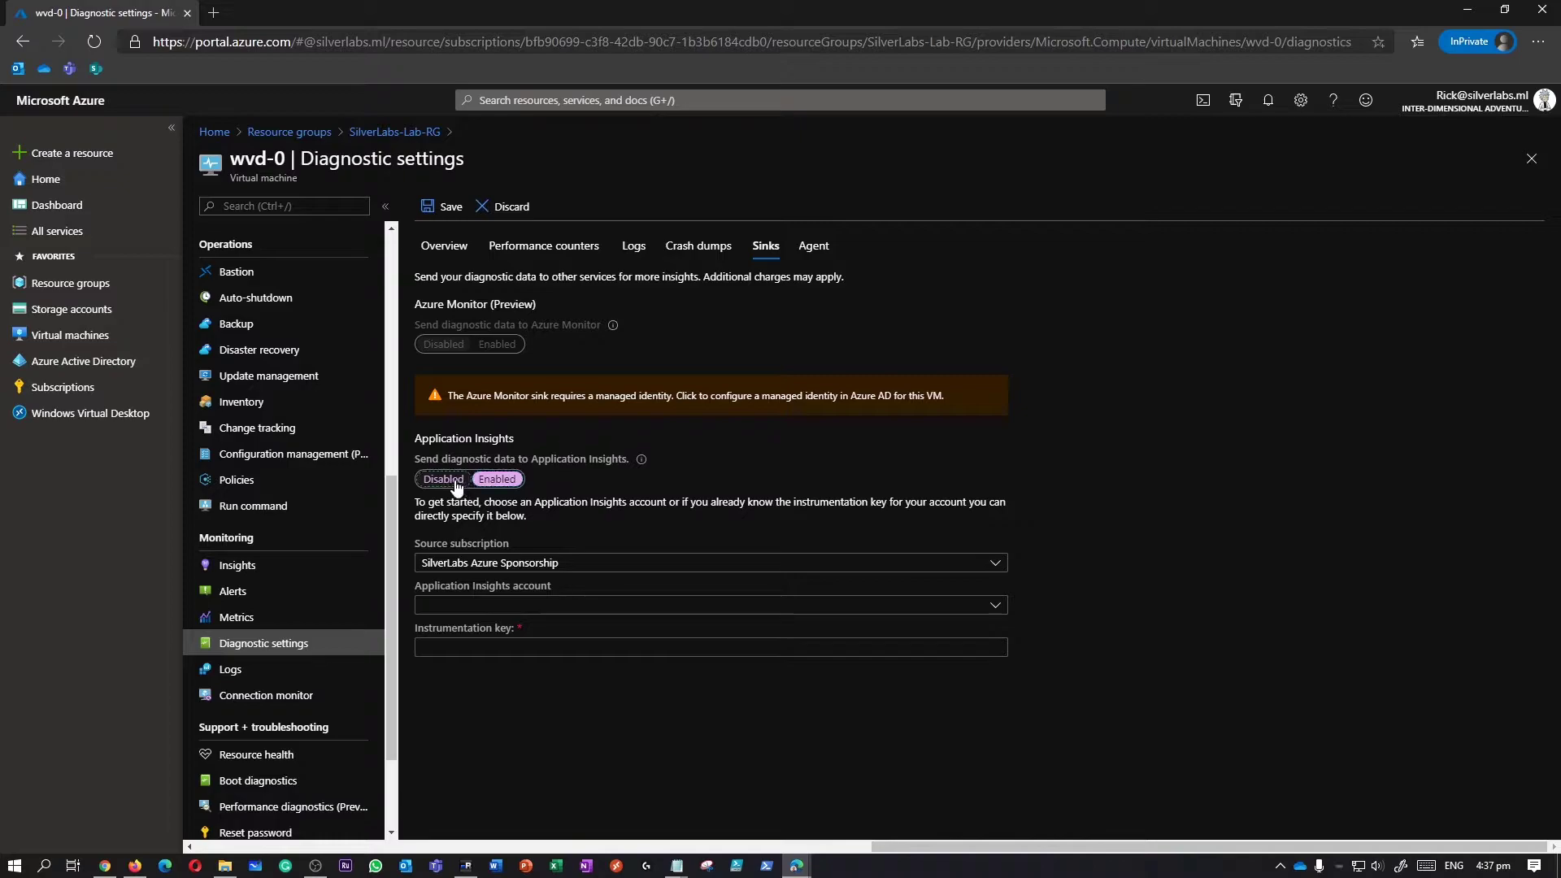
click(816, 248)
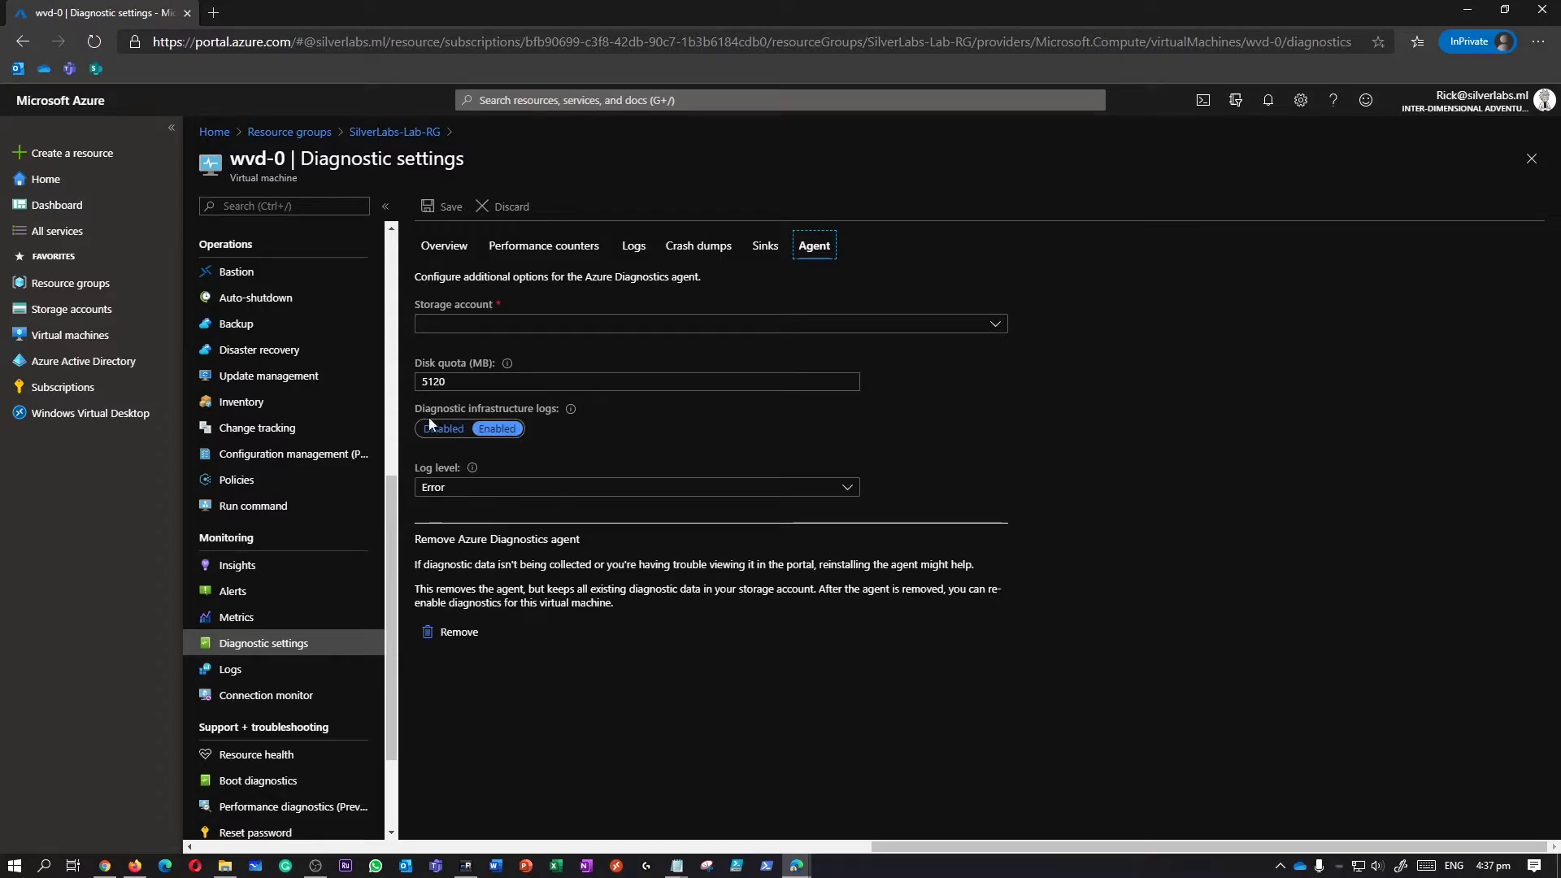
click(848, 328)
click(795, 356)
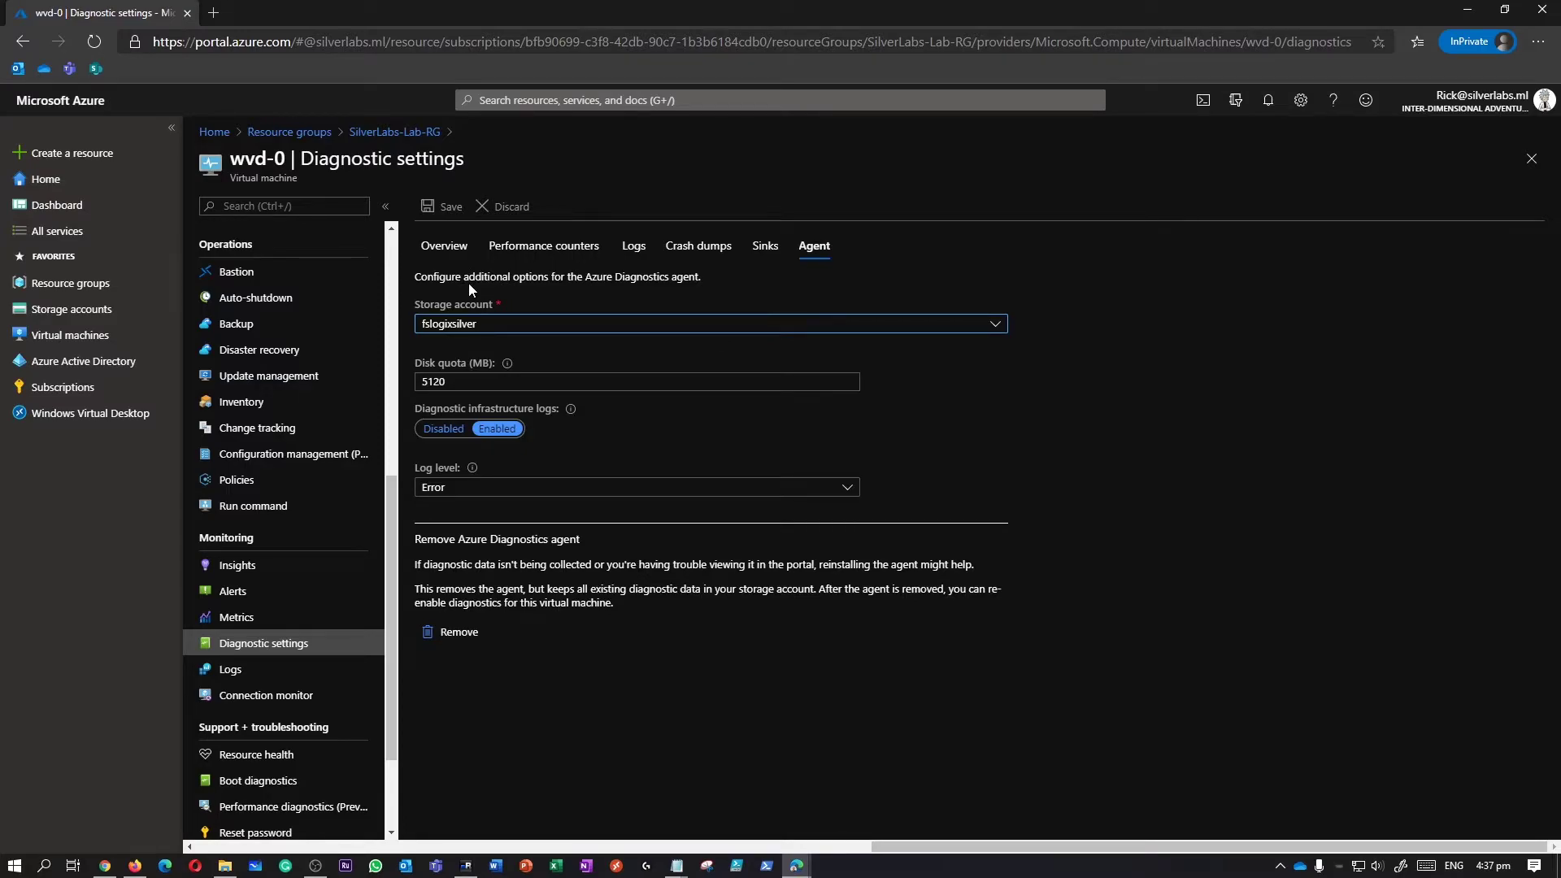
Review the diagnostic settings summary on the Overview tab.
click(455, 252)
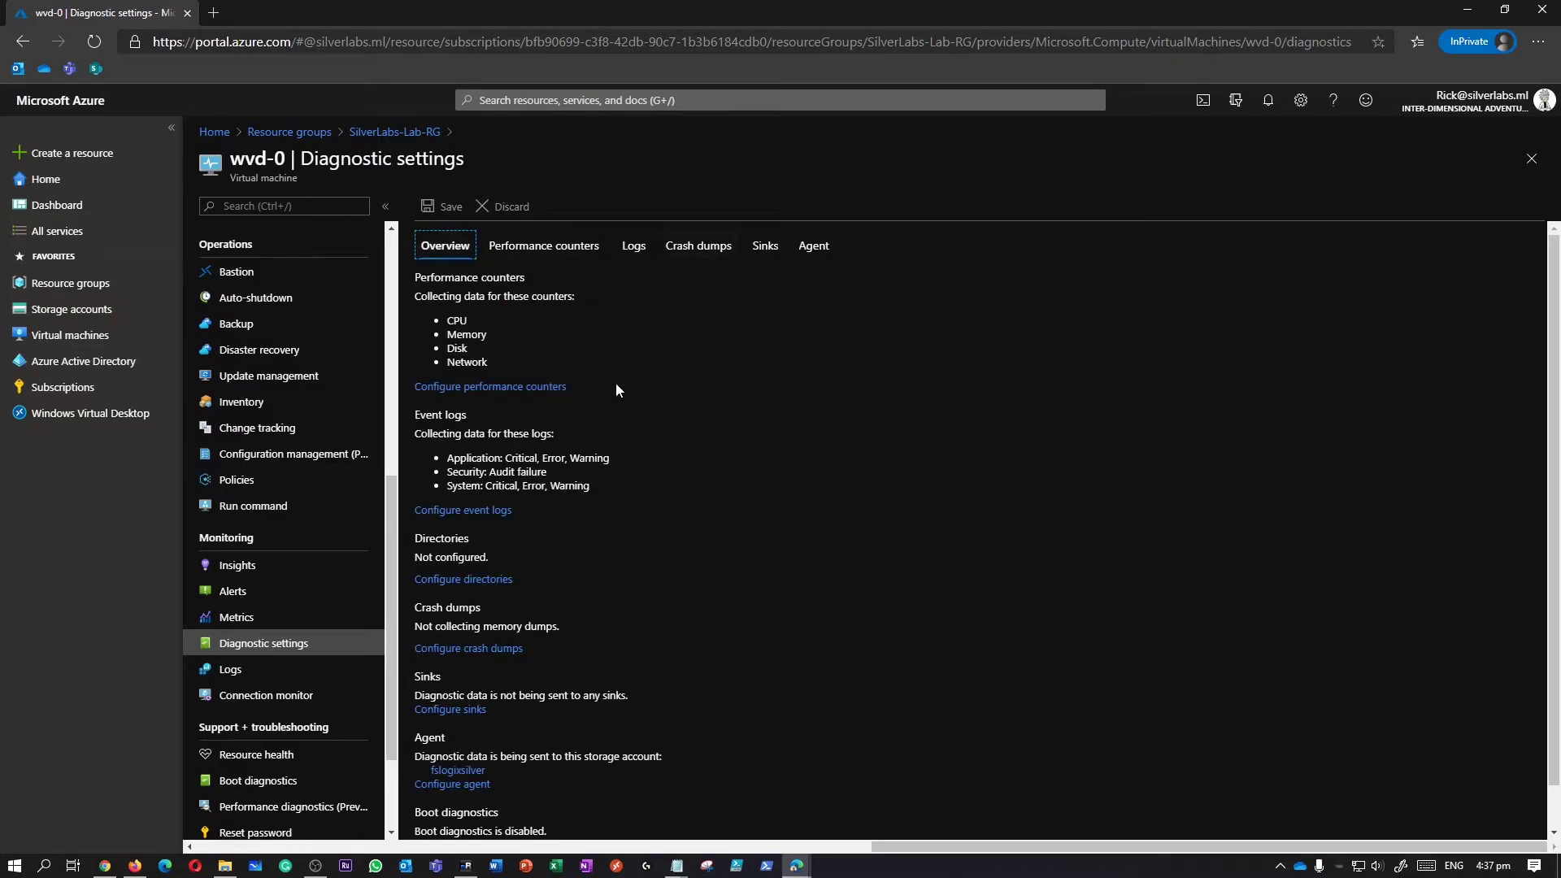
scroll(616, 383, down, 1)
scroll(617, 391, up, 1)
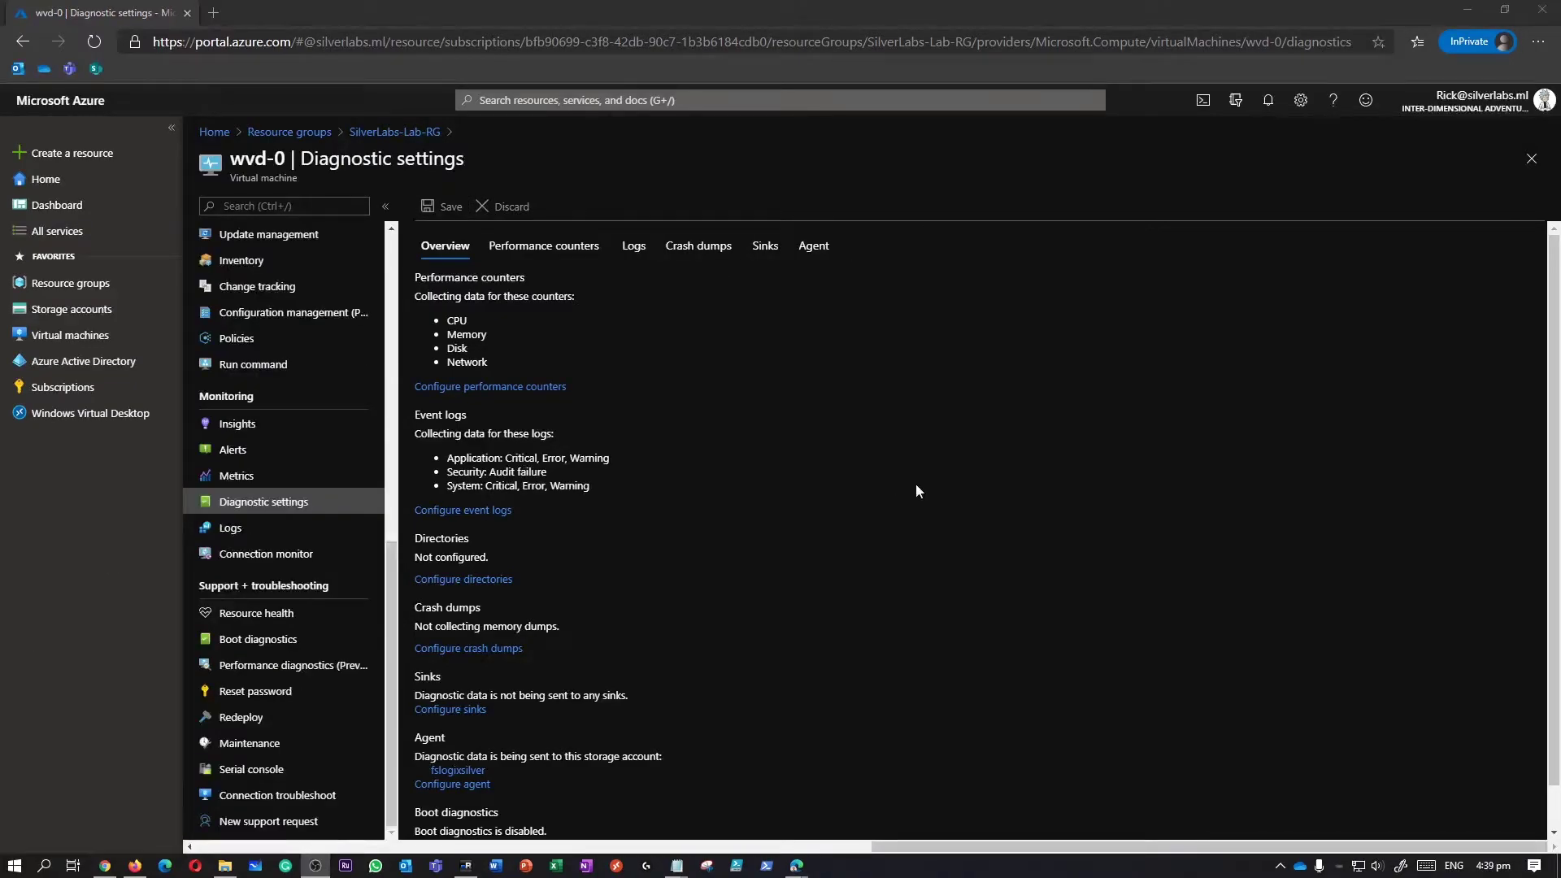
Enable monitoring for wvd-0 from Logs using the new DefaultWorkspace Log Analytics workspace.
click(231, 529)
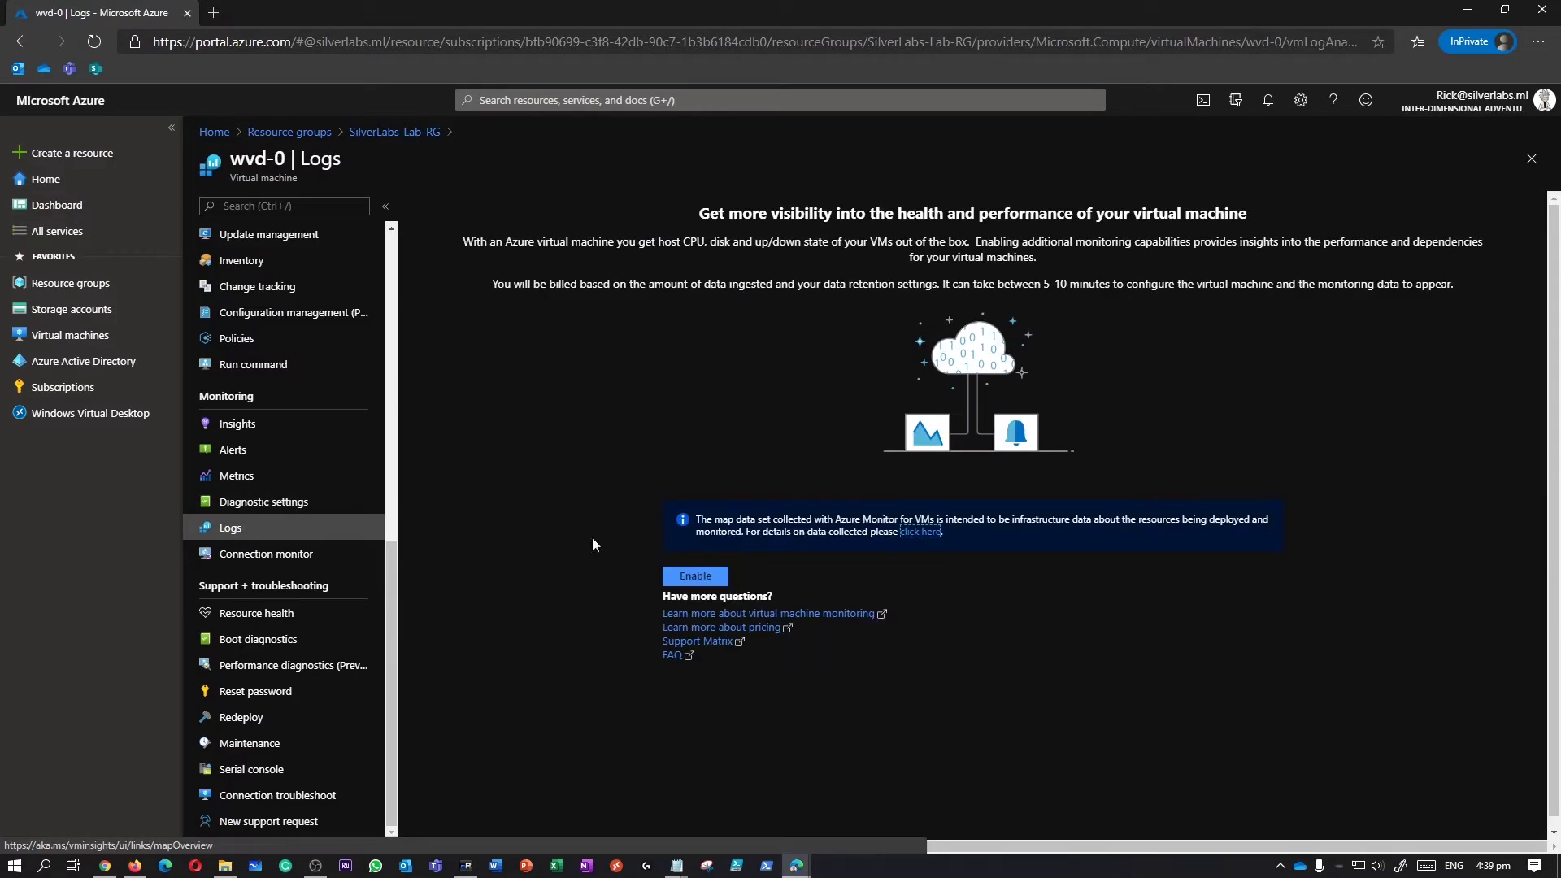
click(708, 579)
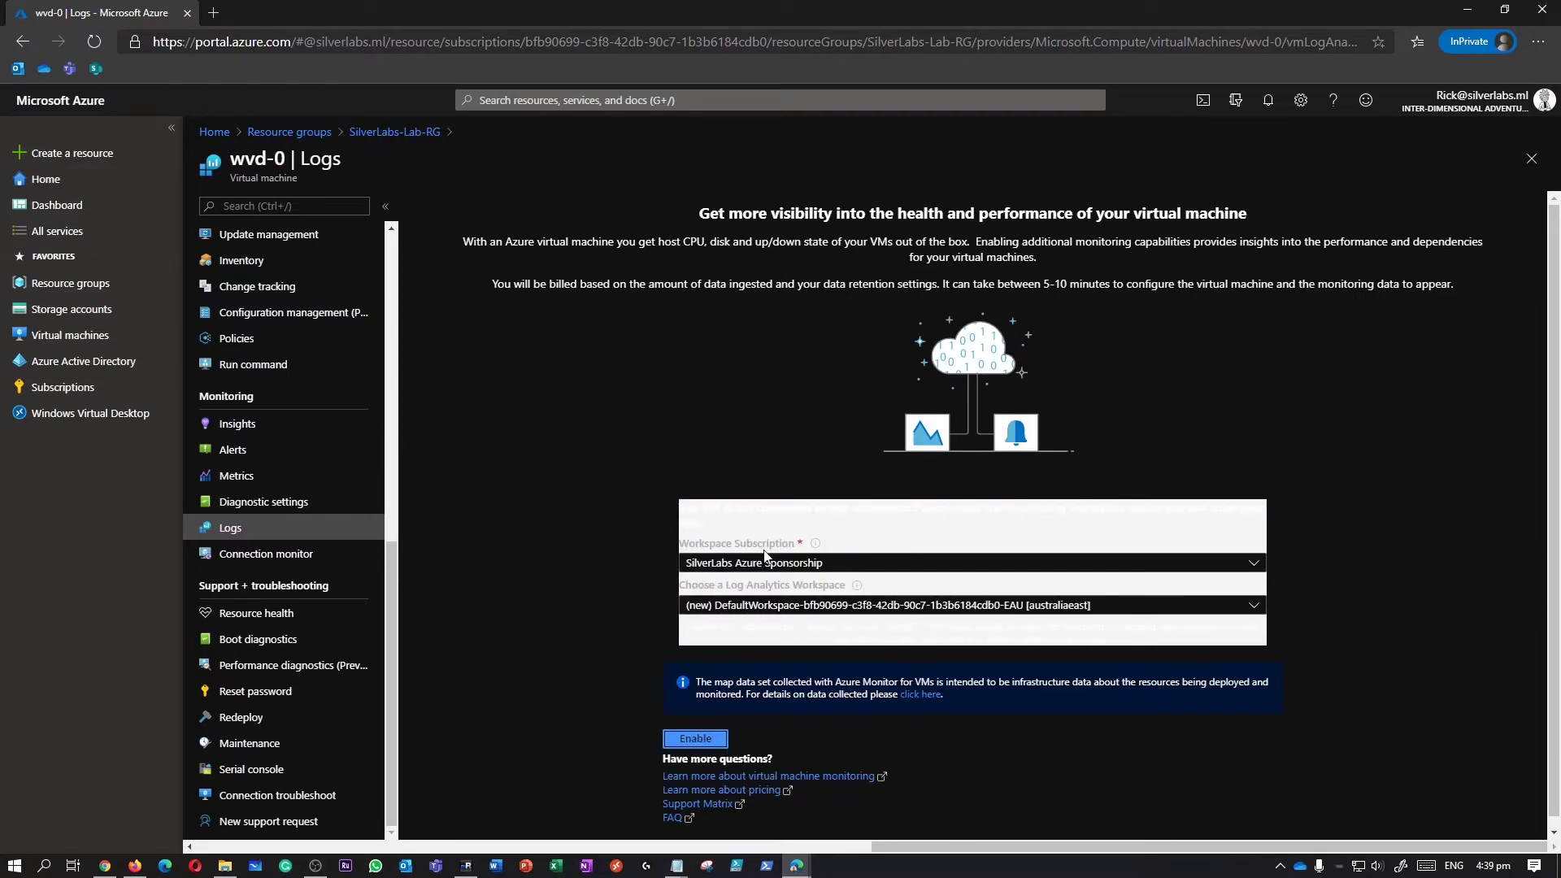
click(758, 606)
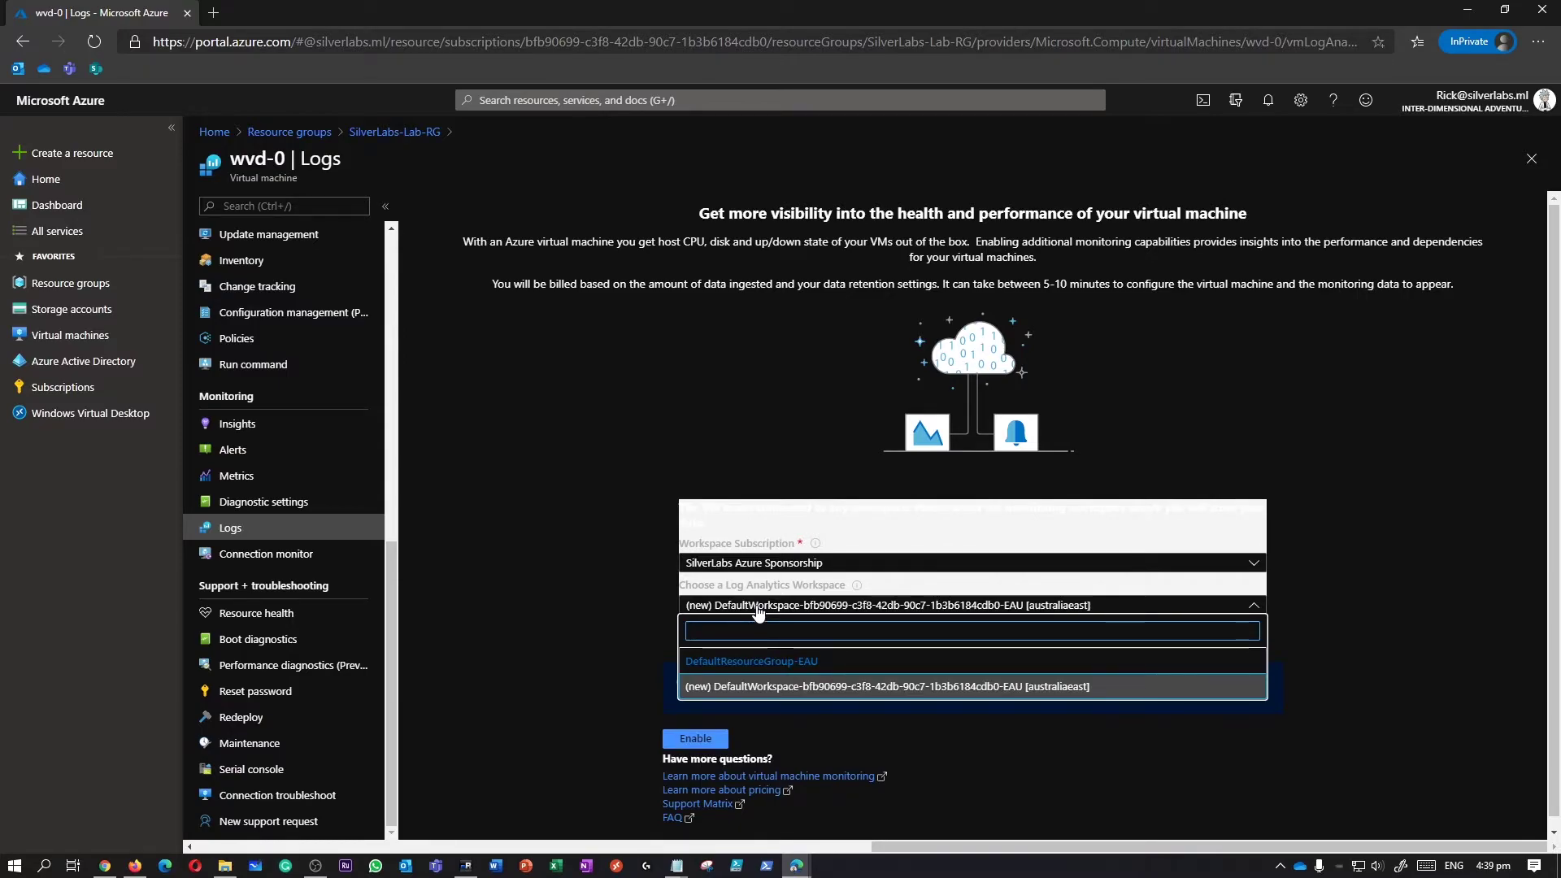
click(758, 607)
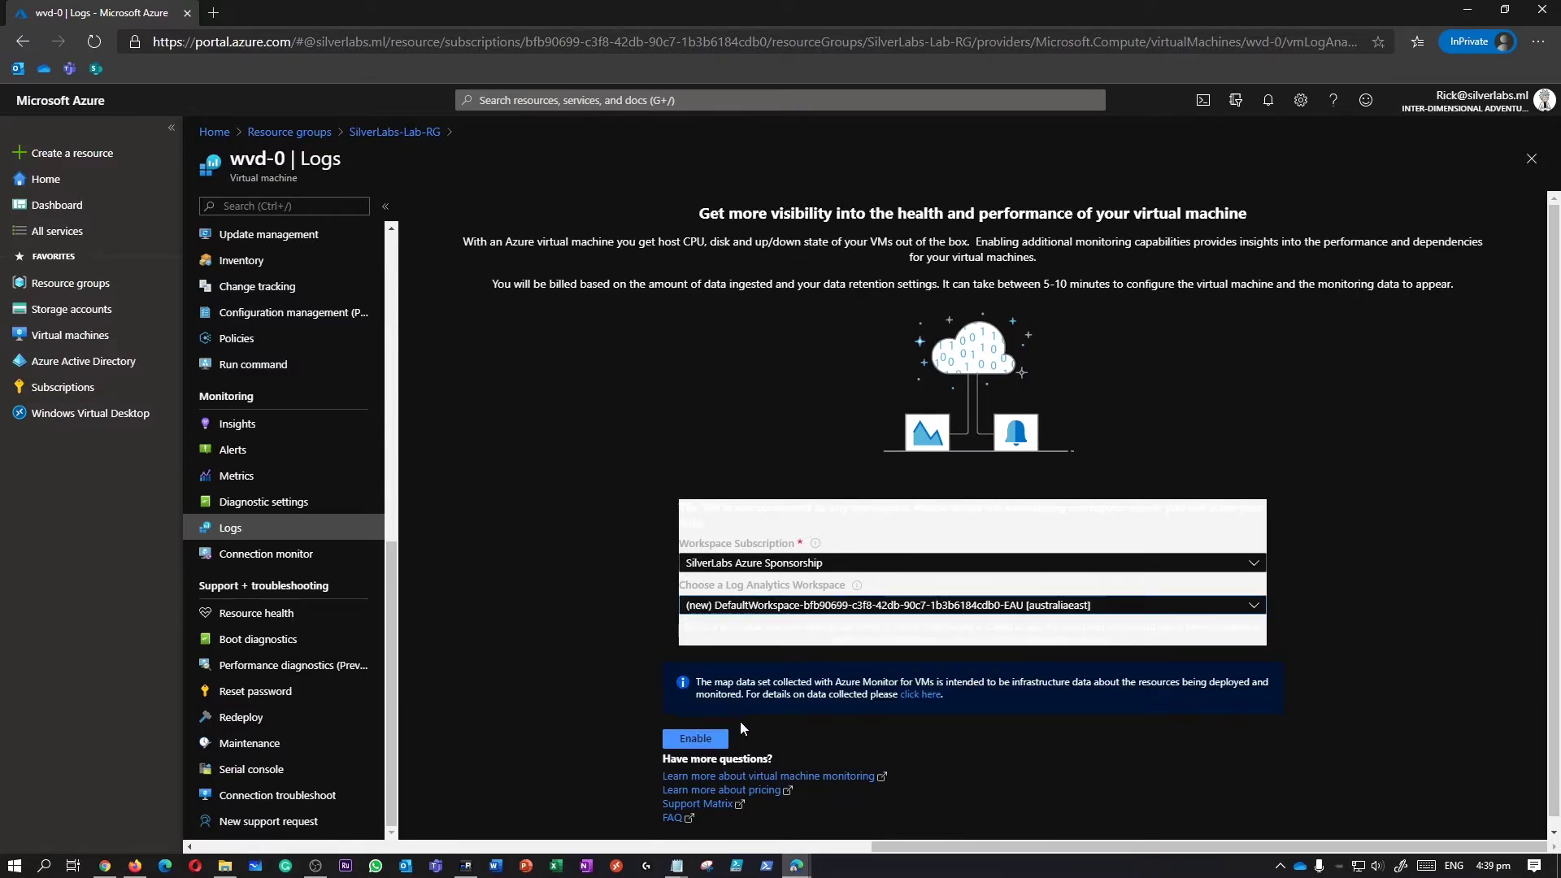
click(703, 729)
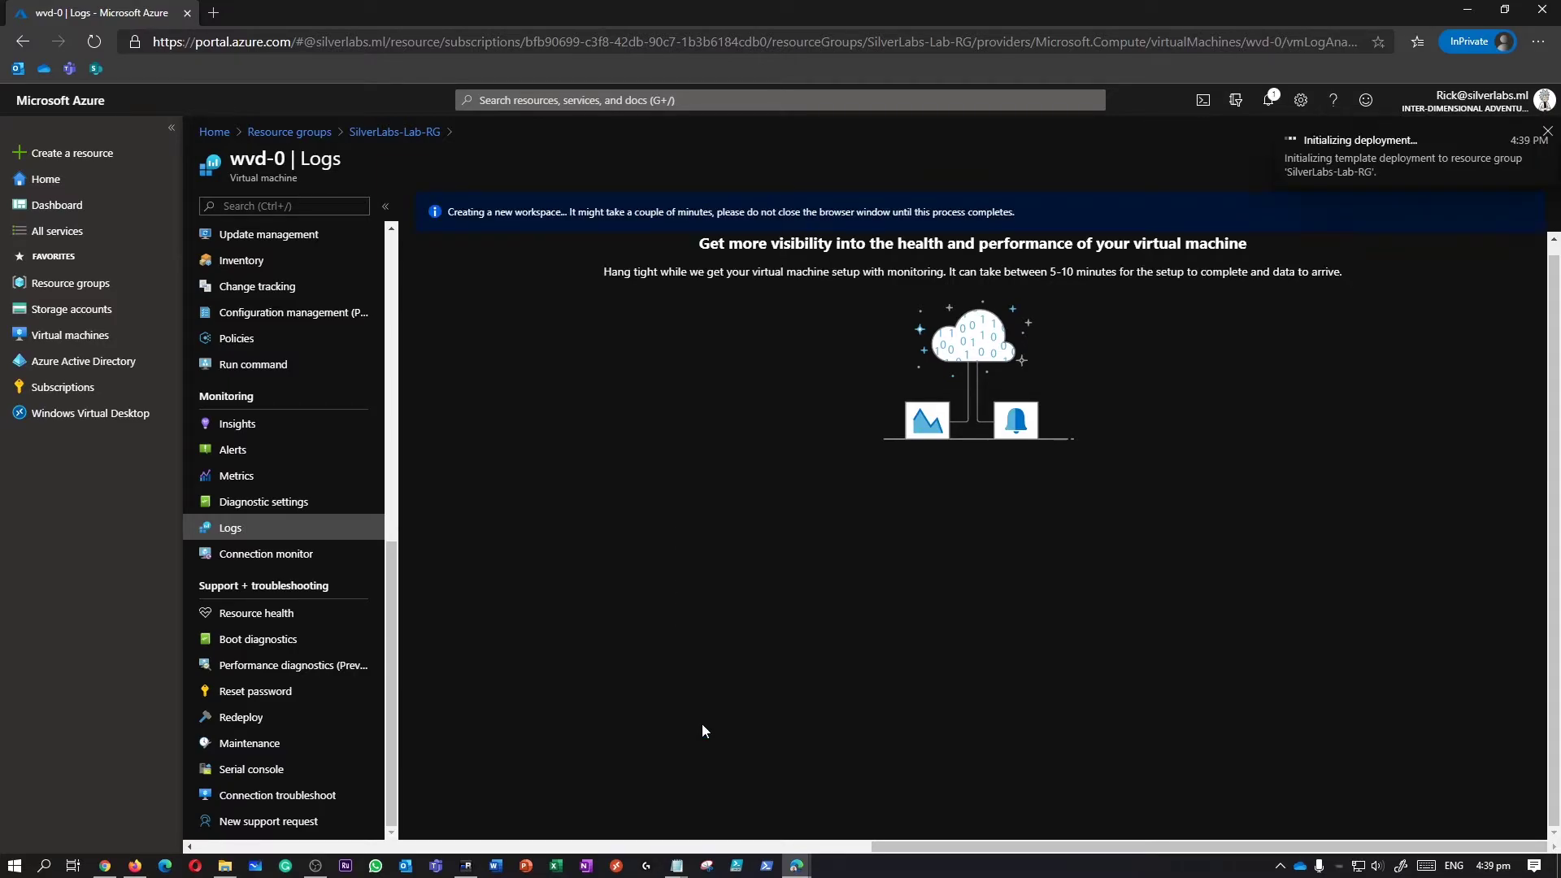
Check the workspace deployment in Notifications, then view wvd-0's Connection monitor page.
click(1277, 105)
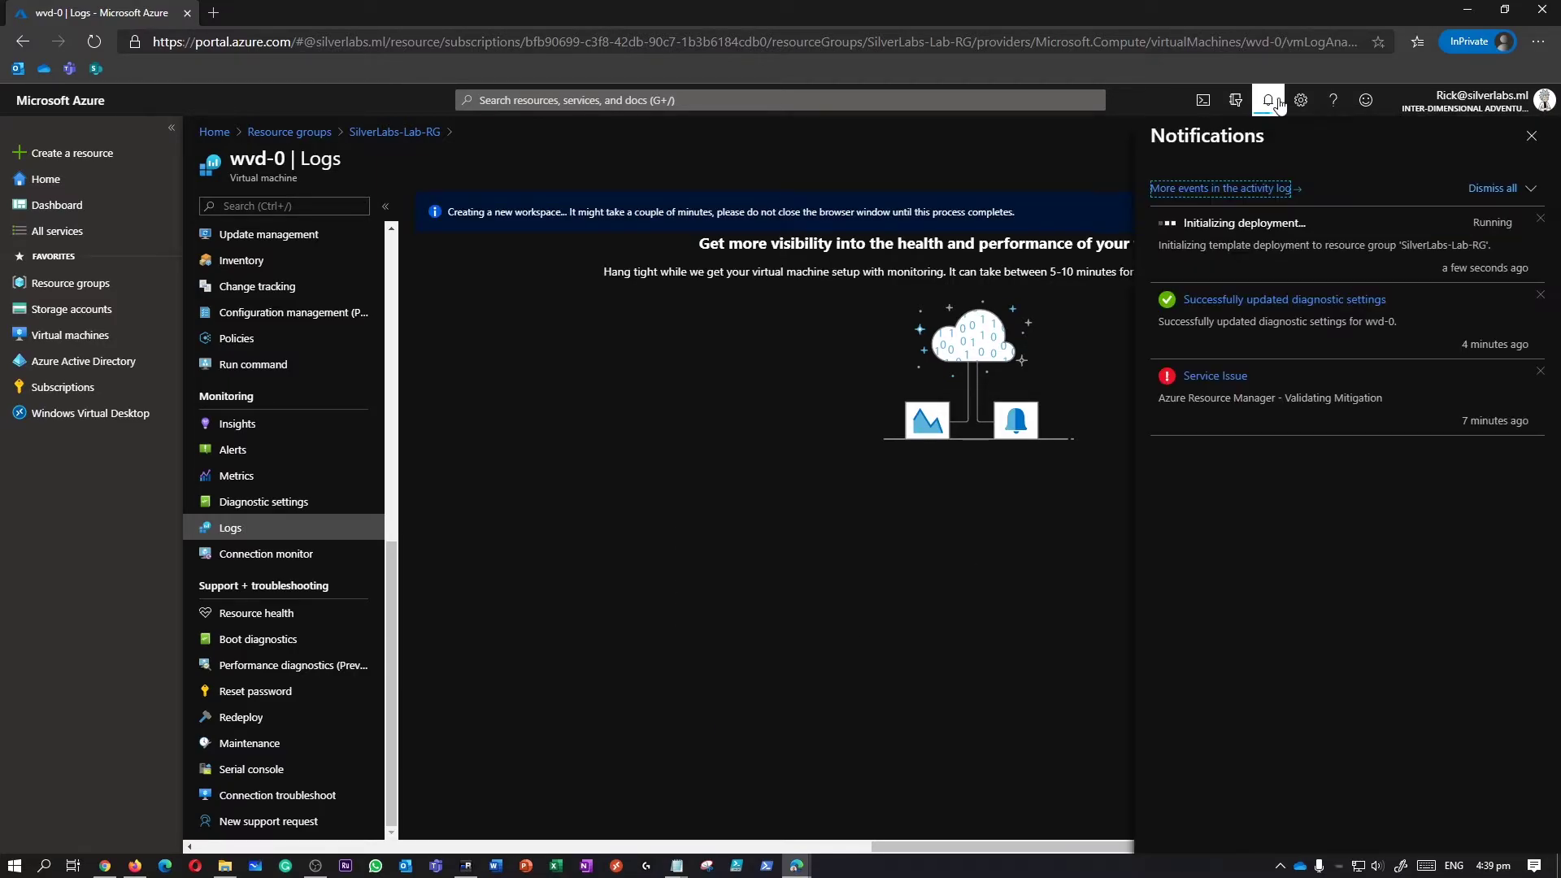
click(1274, 104)
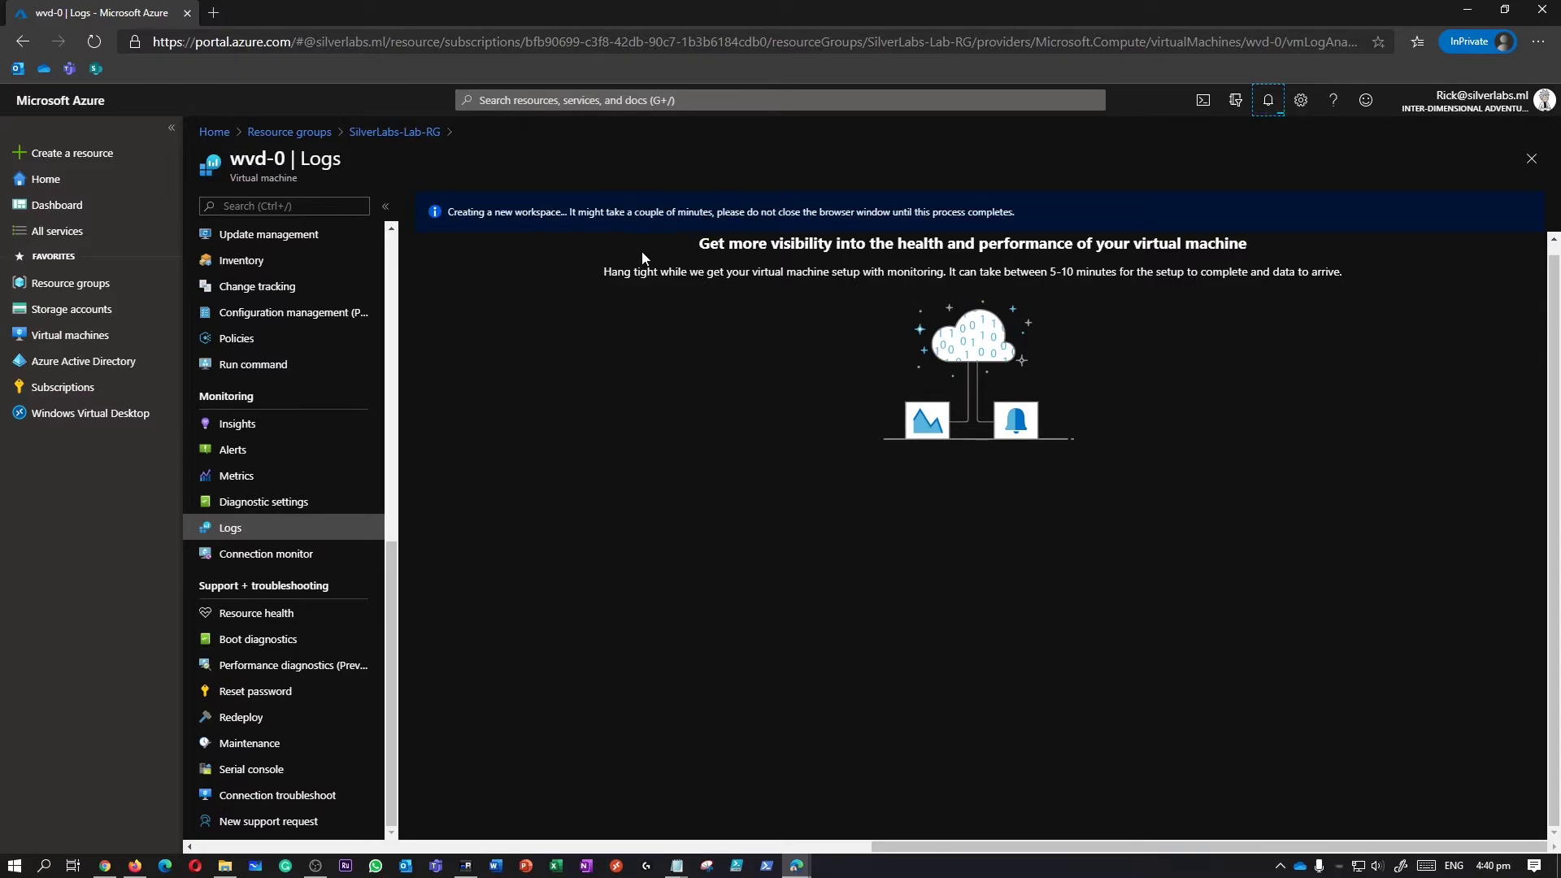
click(302, 556)
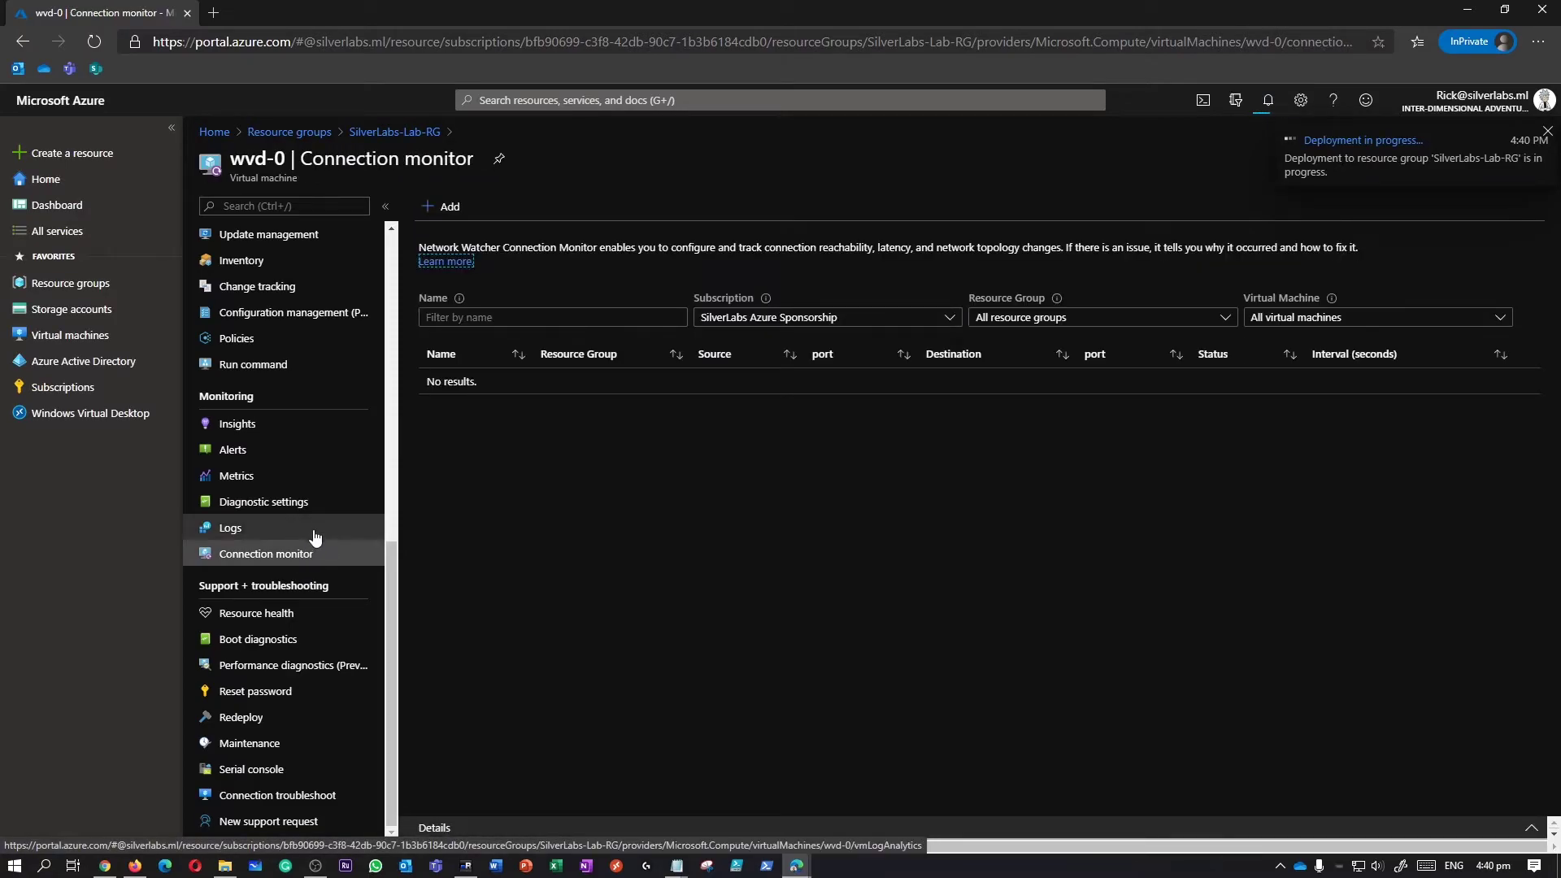
Open wvd-0's Metrics and chart CPU Credits Consumed, then Inbound Flows, then Network In Total.
click(297, 479)
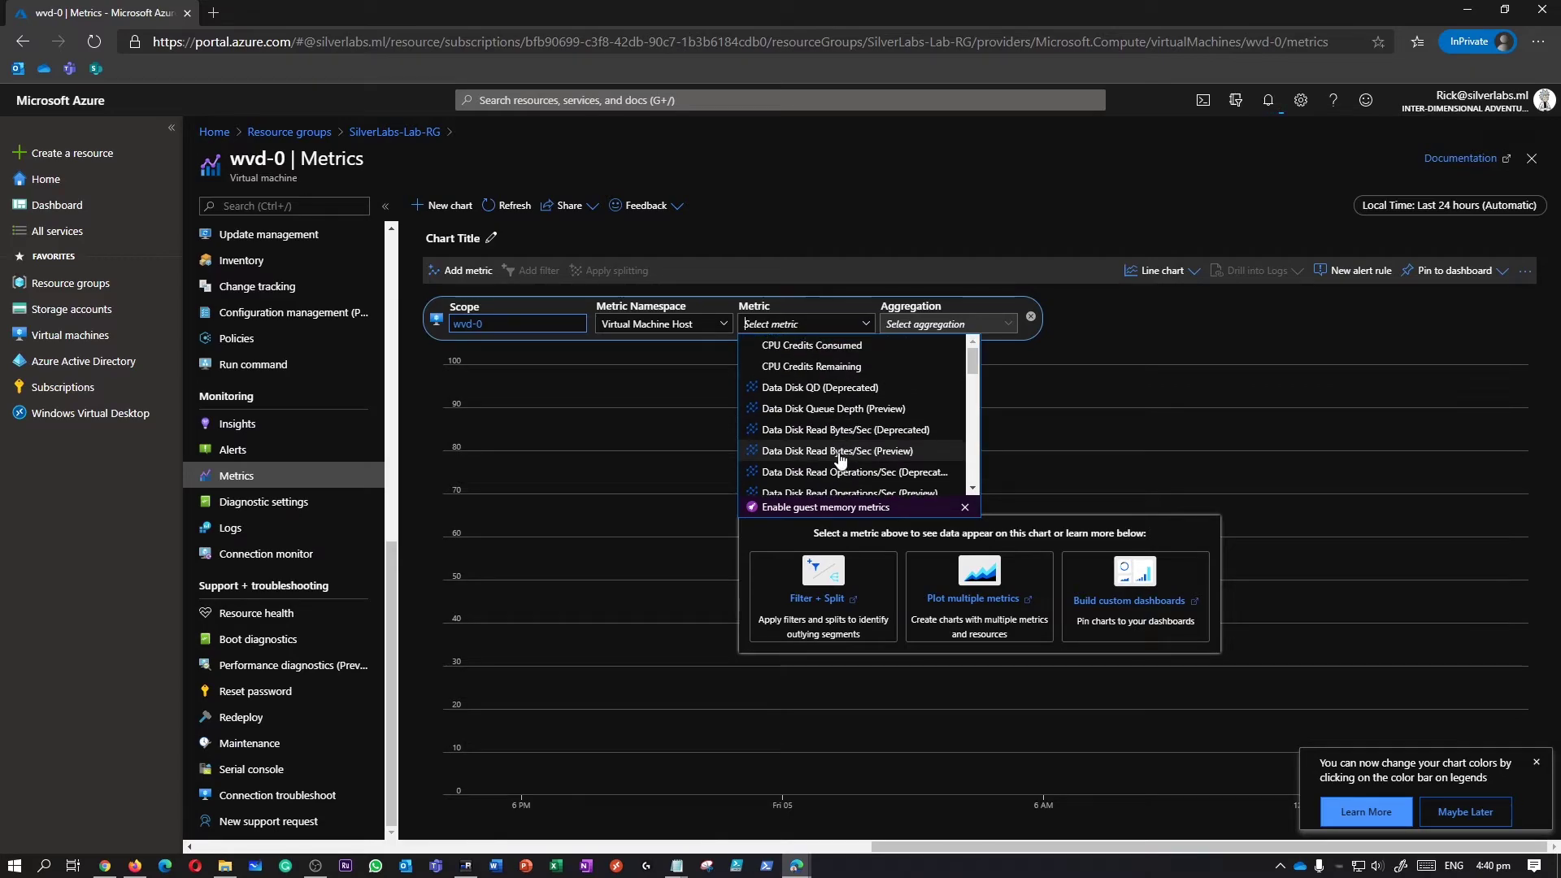
click(860, 348)
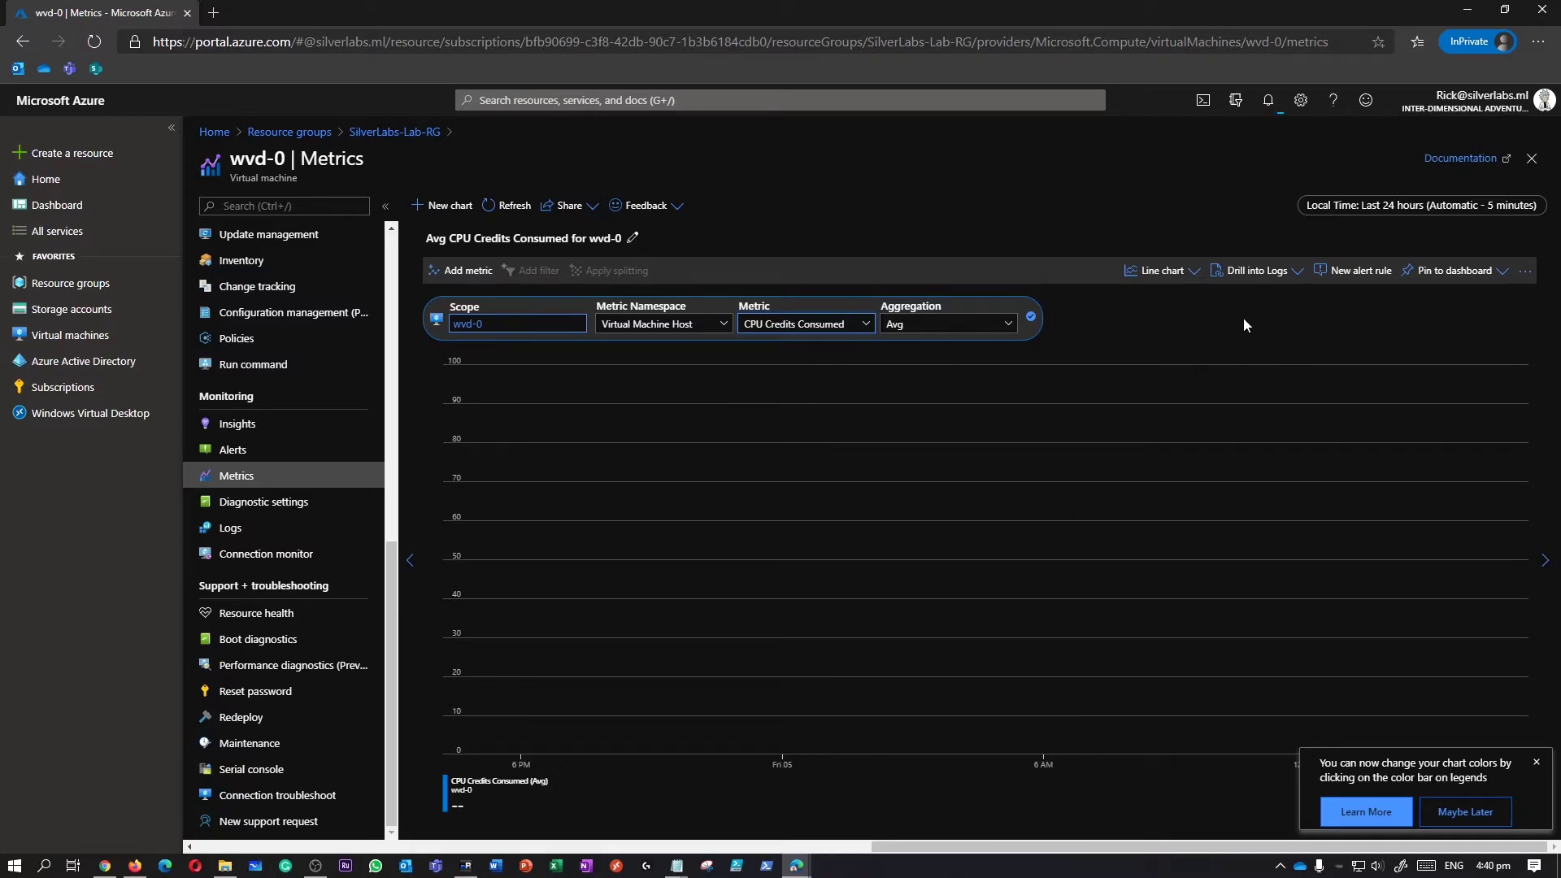
click(842, 326)
scroll(825, 455, down, 3)
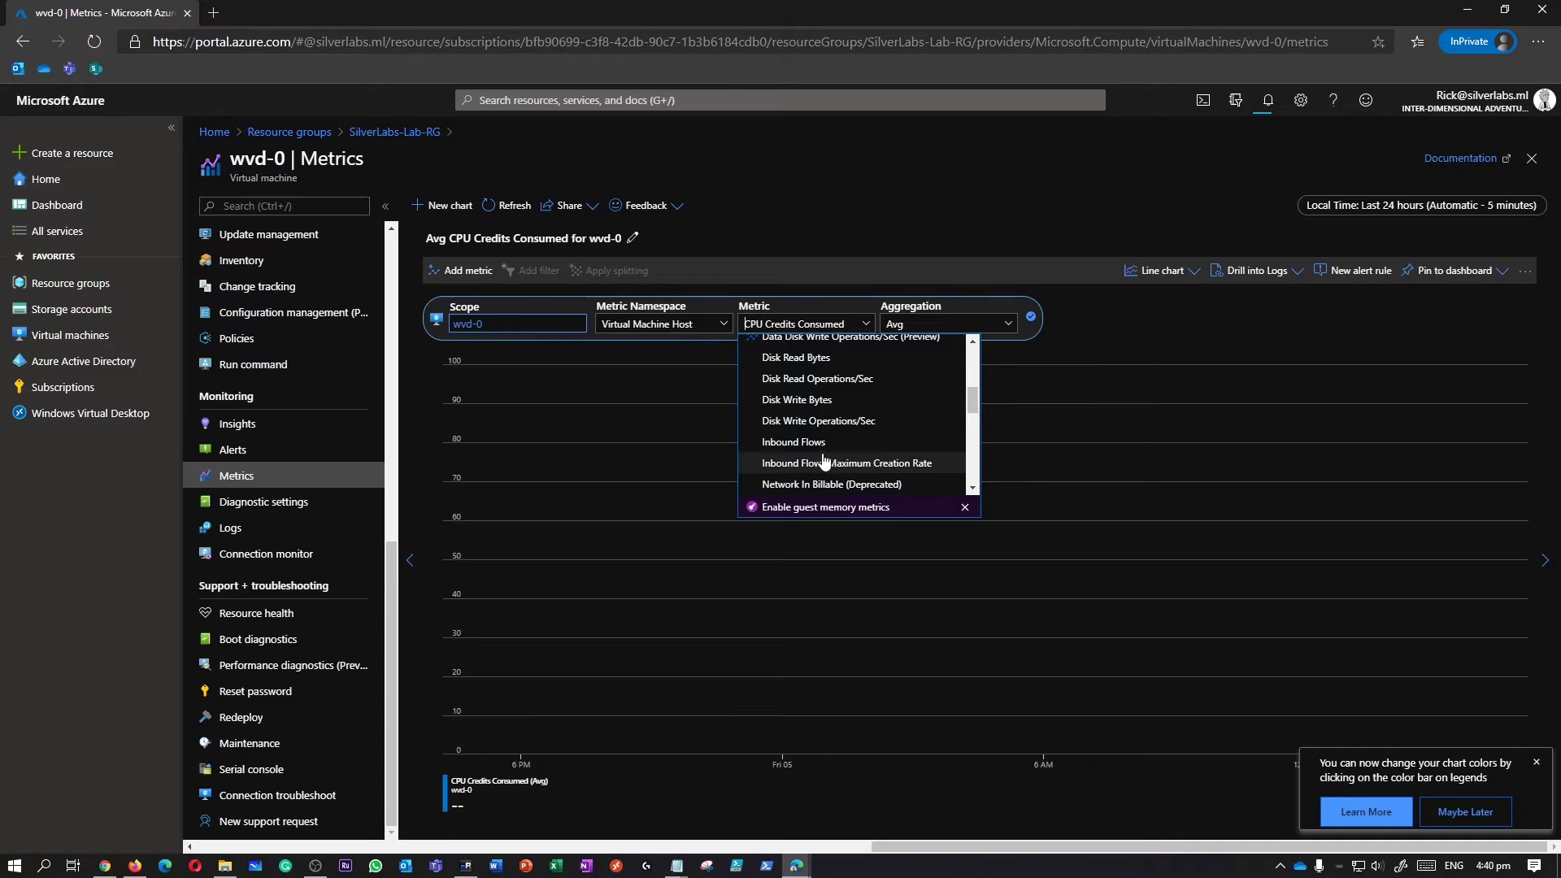
click(822, 444)
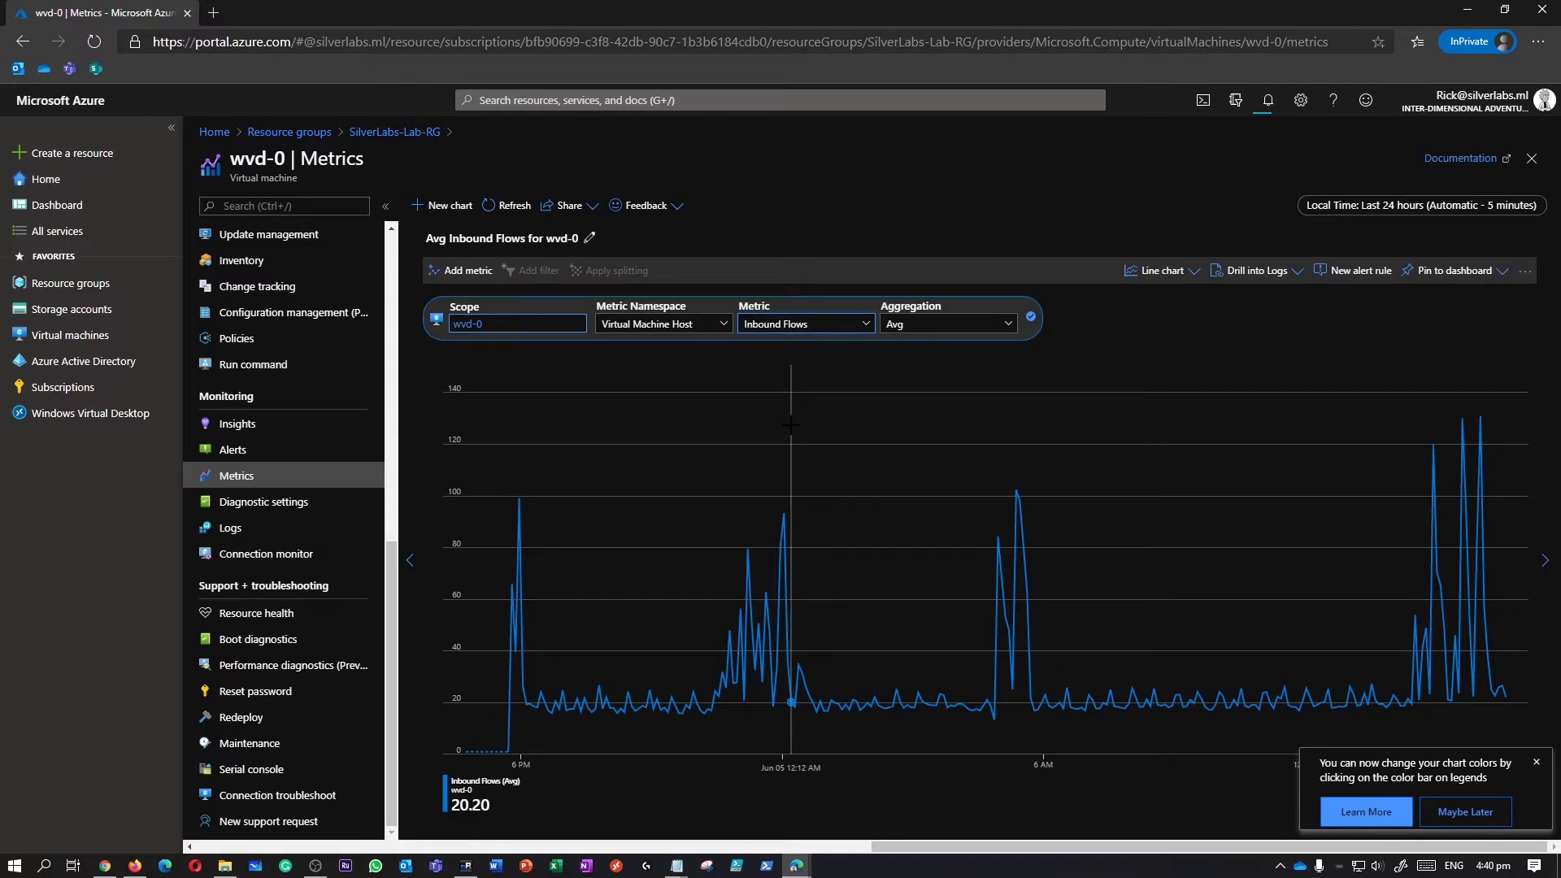
click(805, 324)
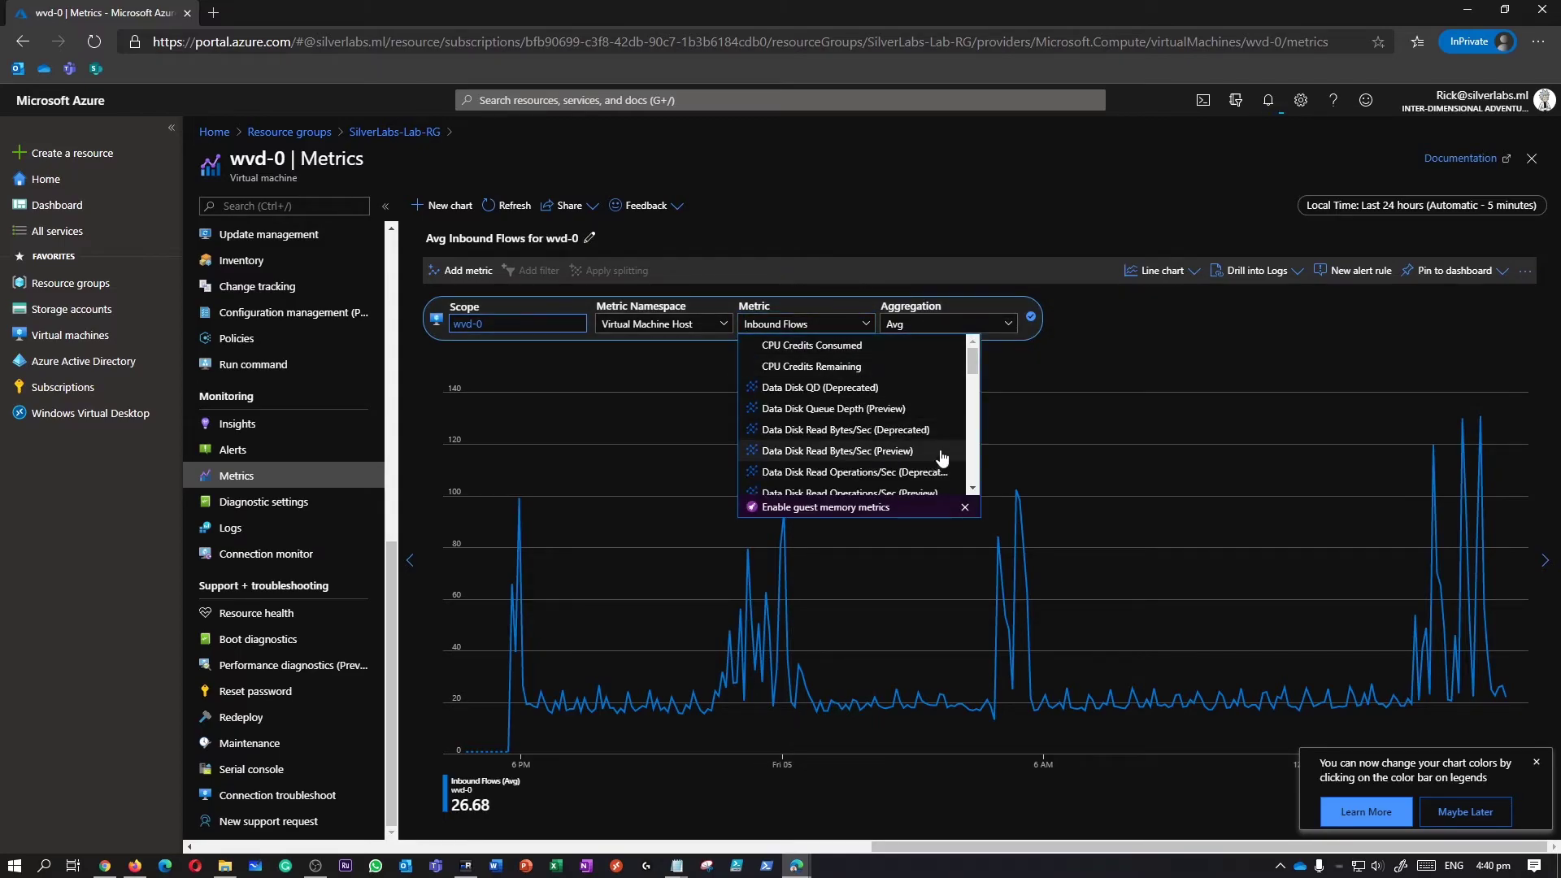
drag(973, 362, 975, 424)
click(808, 379)
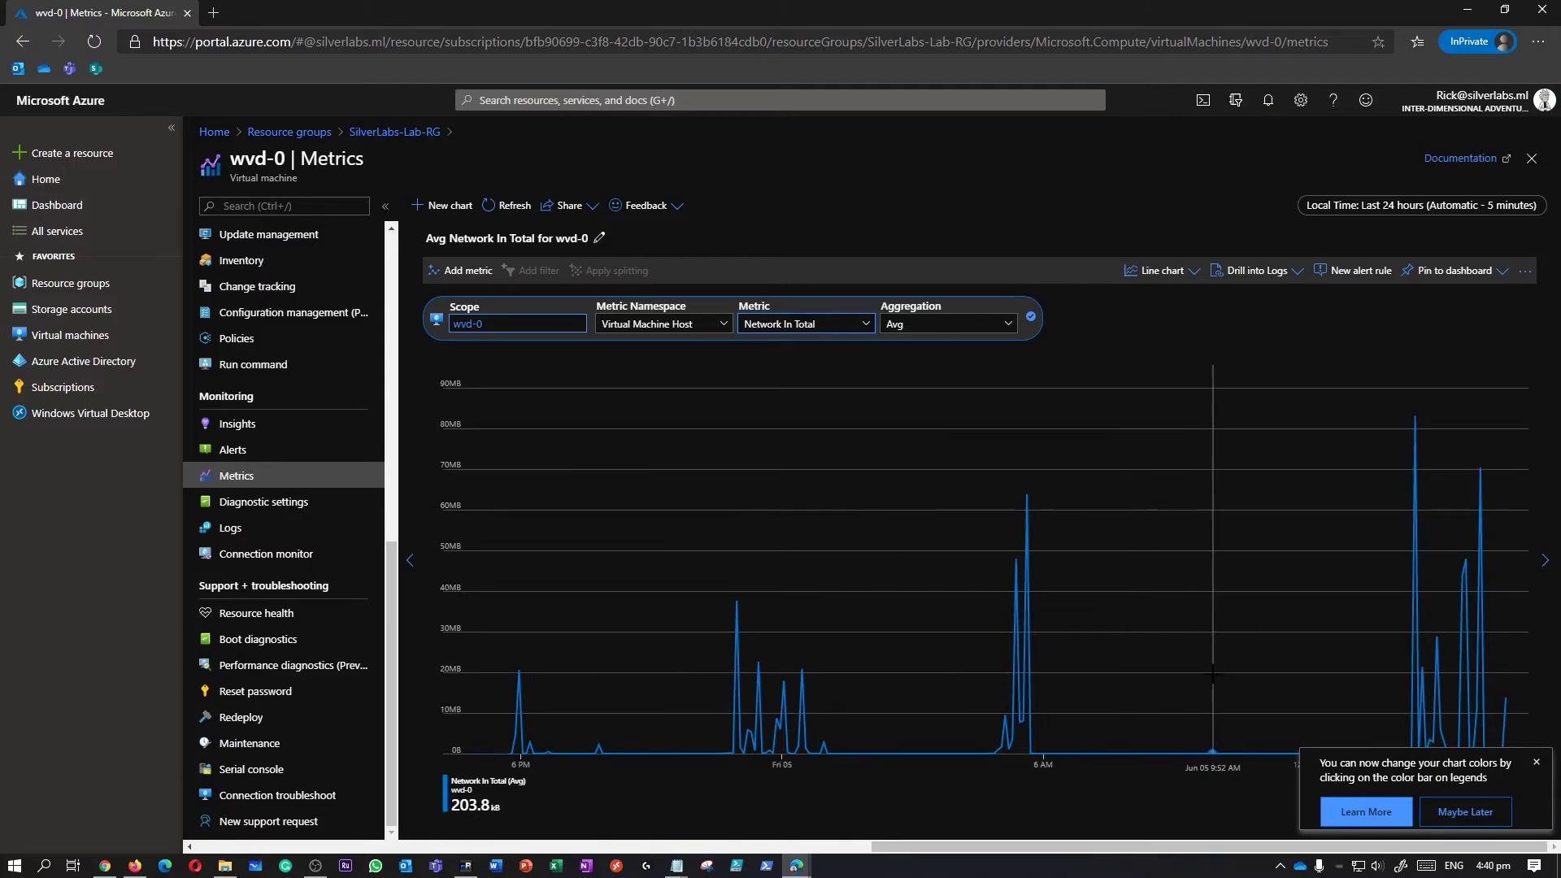
Switch the chart to average Network Out Total over the last 24 hours.
click(867, 326)
scroll(892, 461, down, 3)
scroll(893, 460, down, 3)
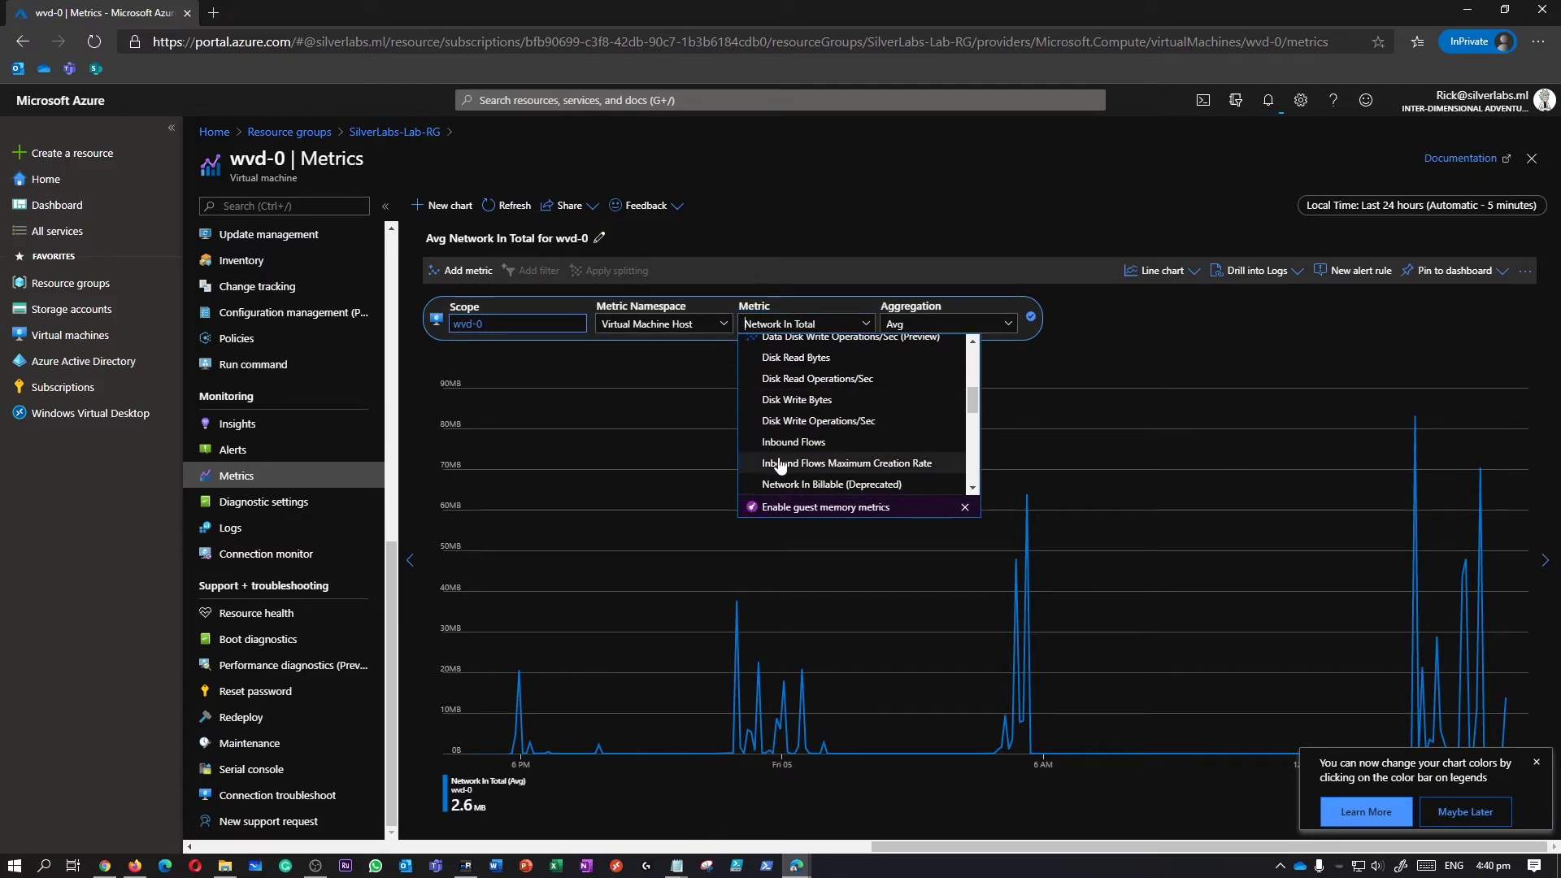
scroll(838, 468, down, 3)
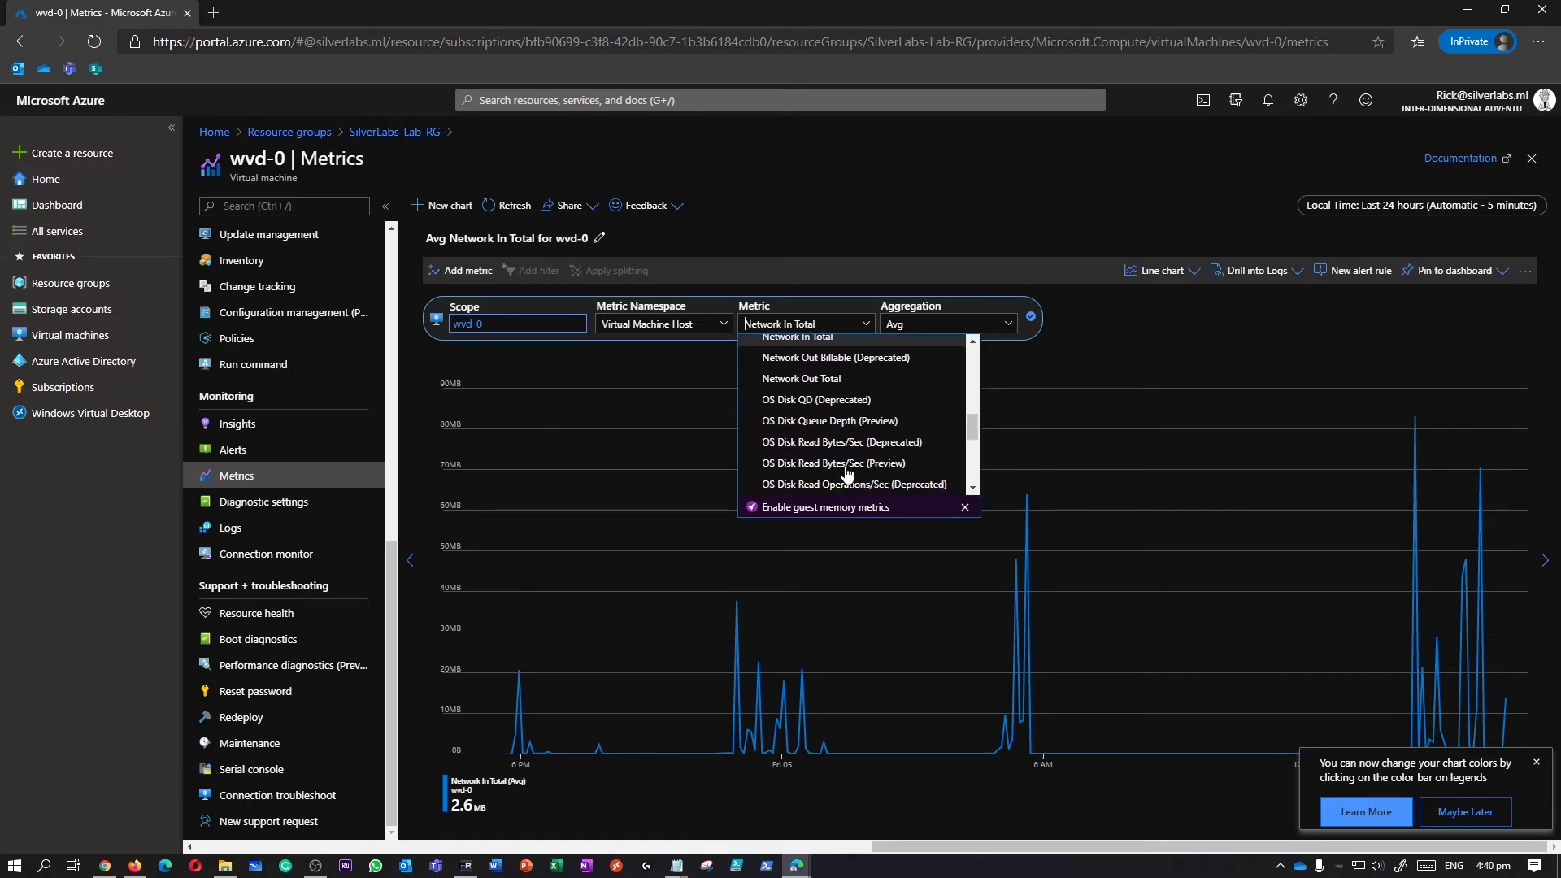
click(835, 384)
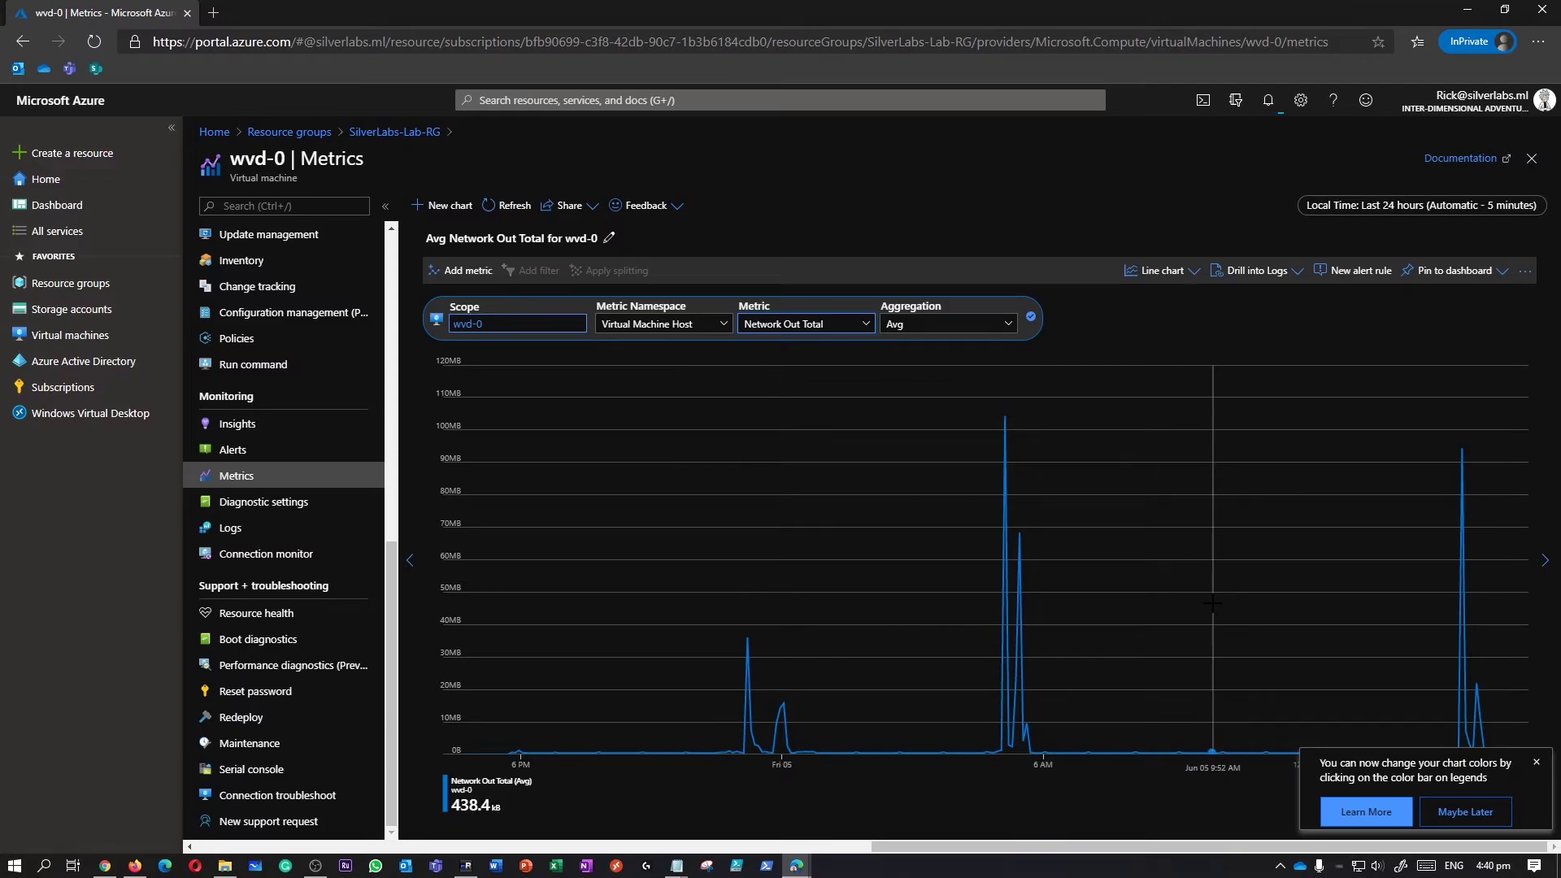
click(1536, 762)
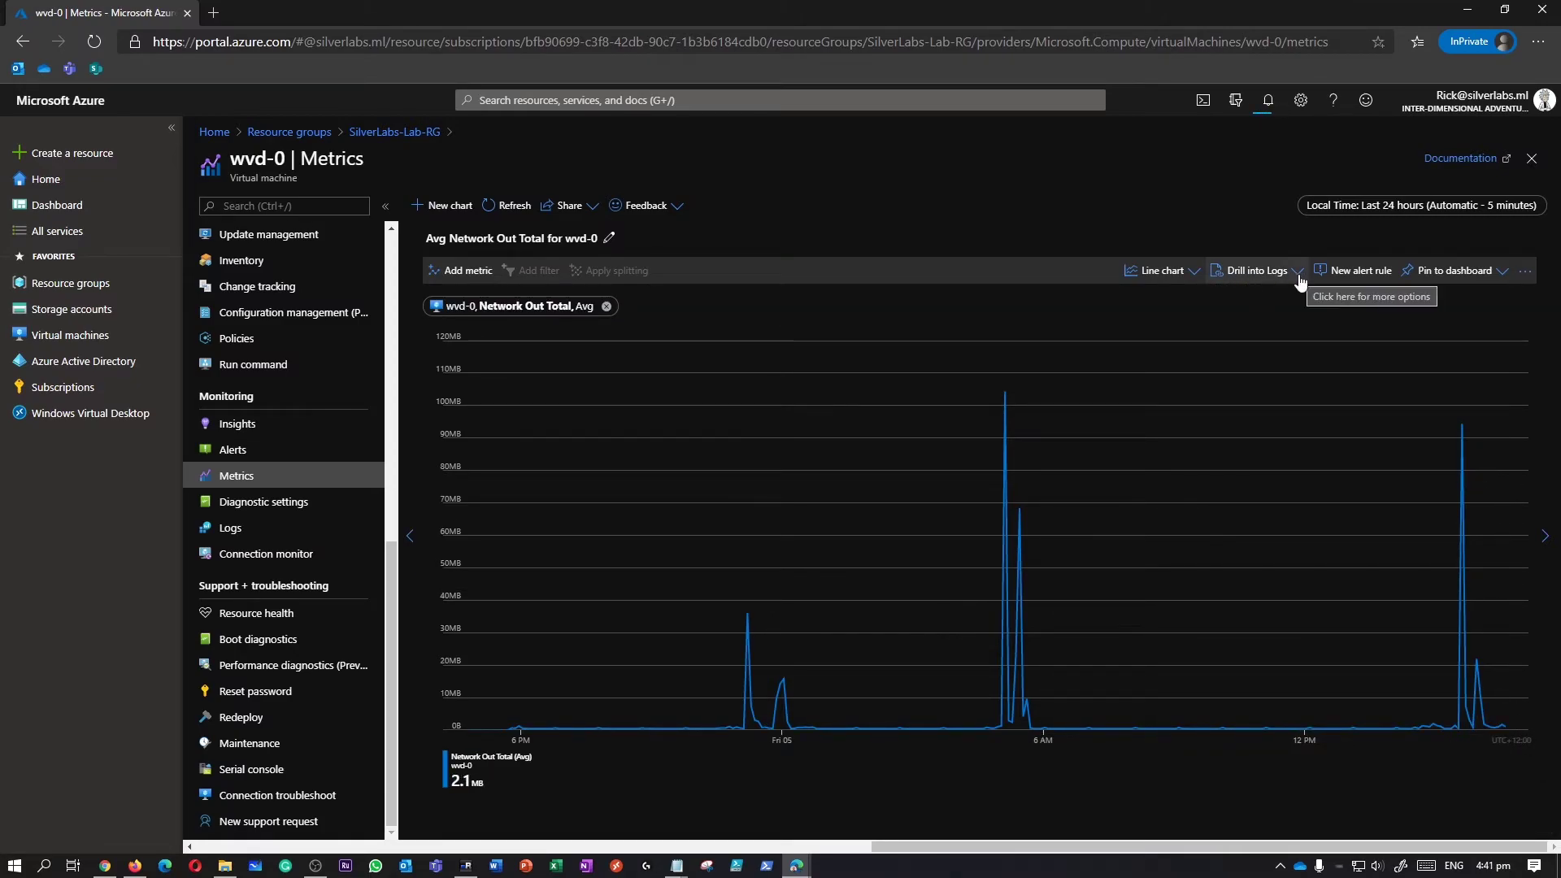
Try the Avg Network Out Total chart as an area chart, then as a grid of values.
click(1298, 275)
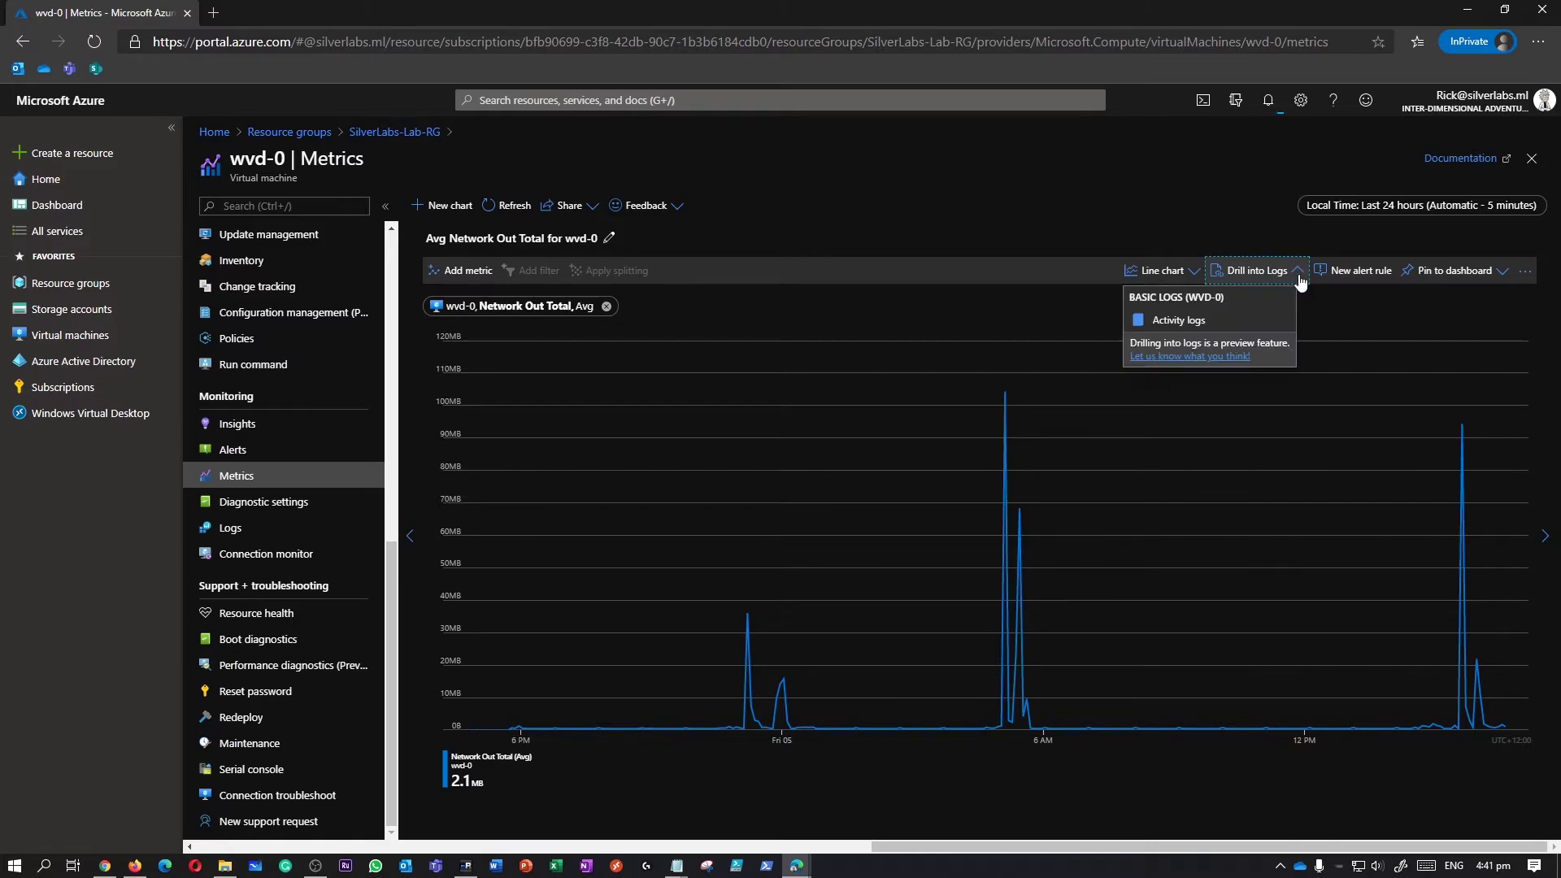
click(1181, 277)
click(1086, 325)
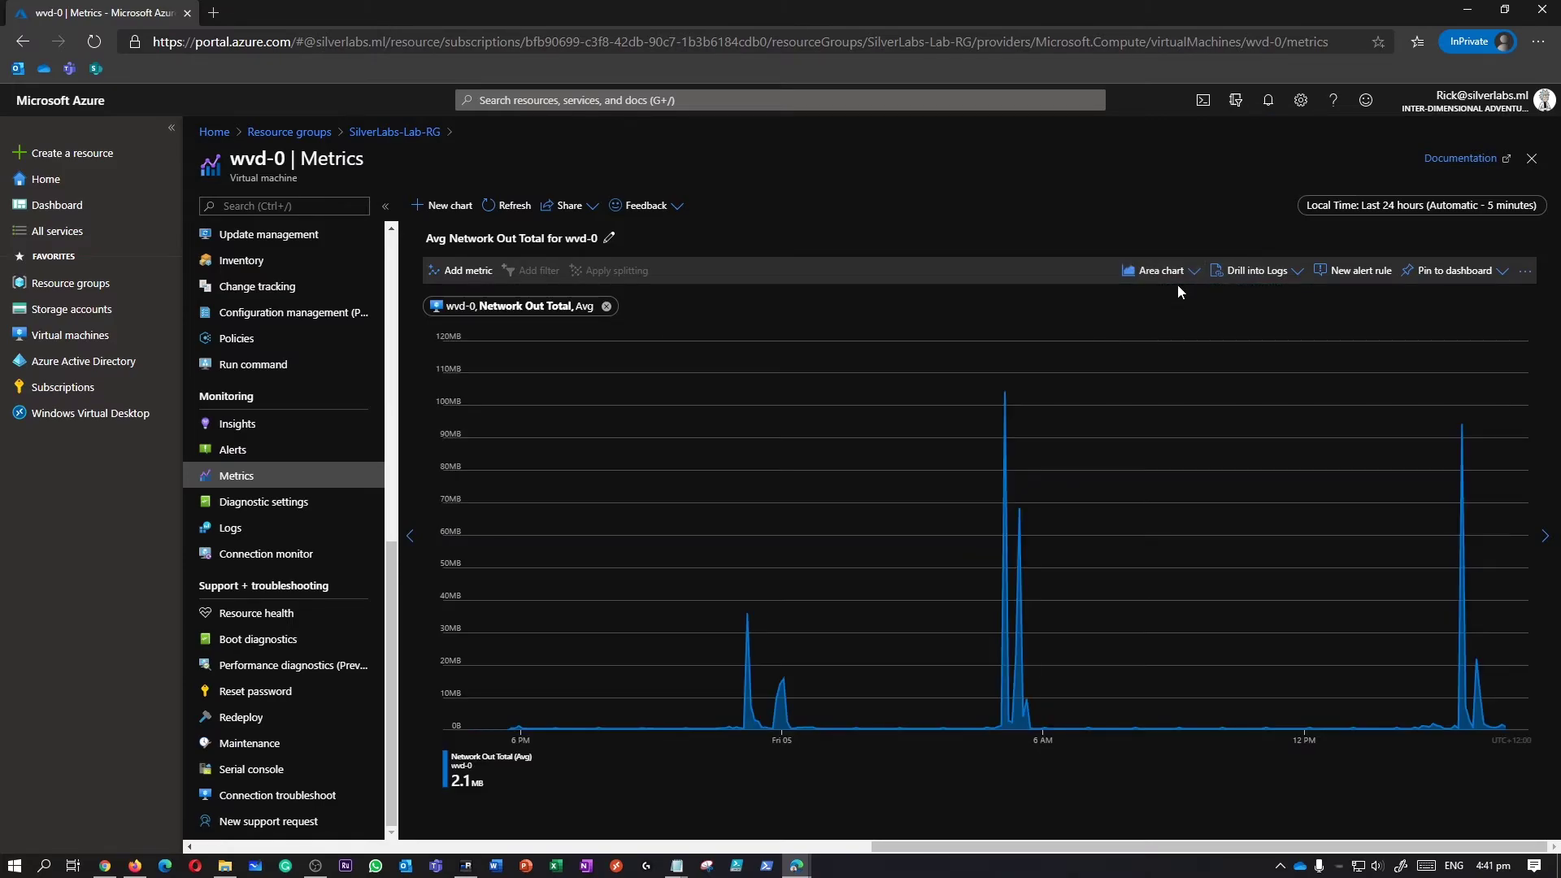
click(1176, 278)
click(1123, 396)
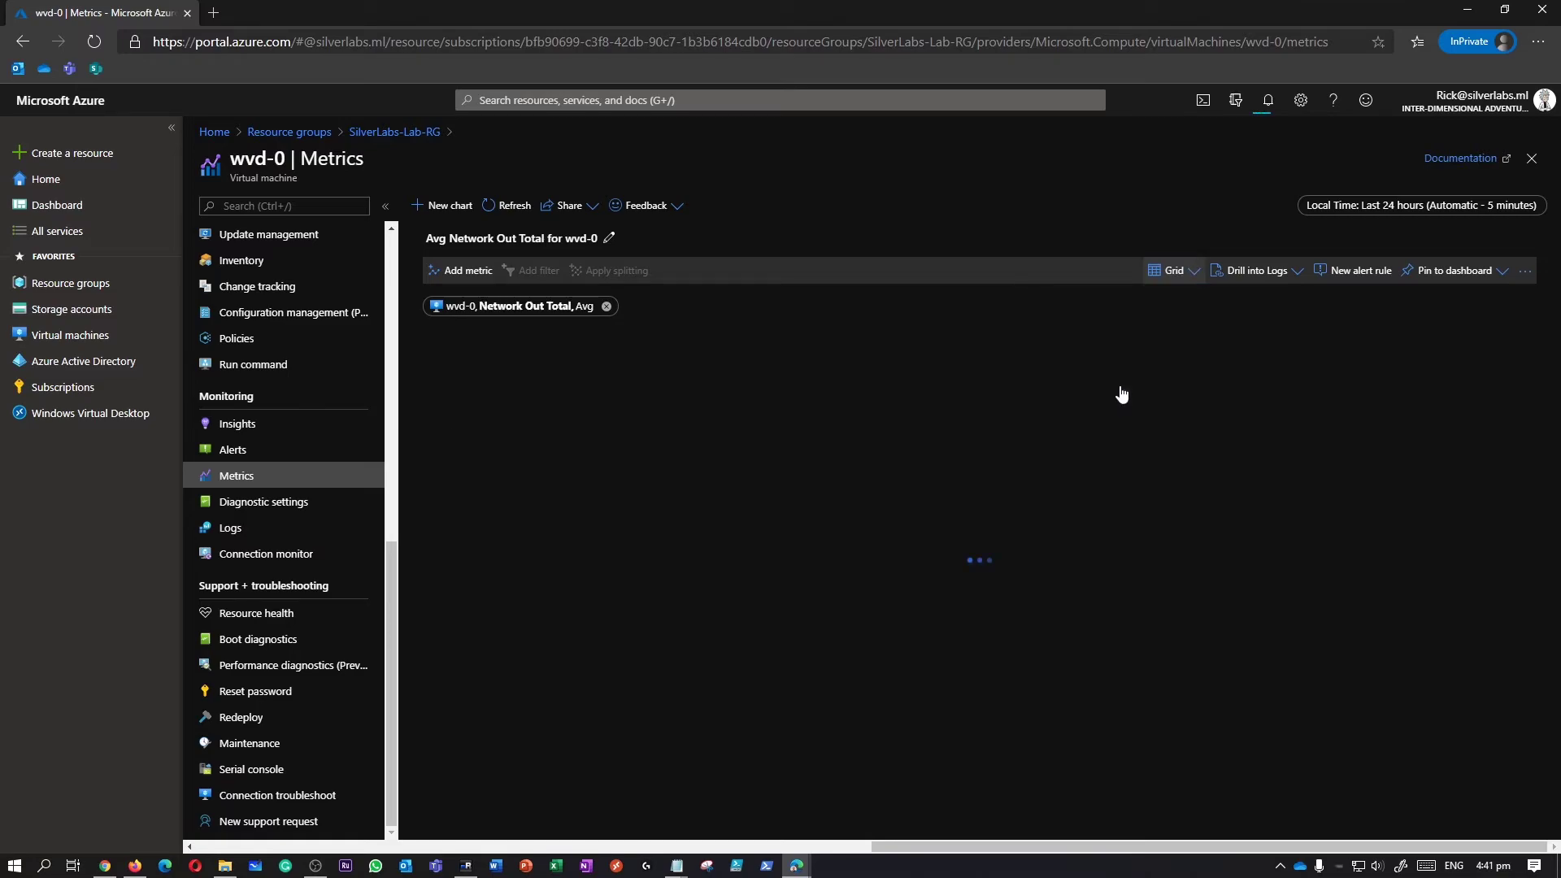
click(1187, 276)
click(1255, 426)
drag(1217, 378, 1150, 374)
Switch the Network Out Total chart back to a line chart and refresh its data.
click(1189, 275)
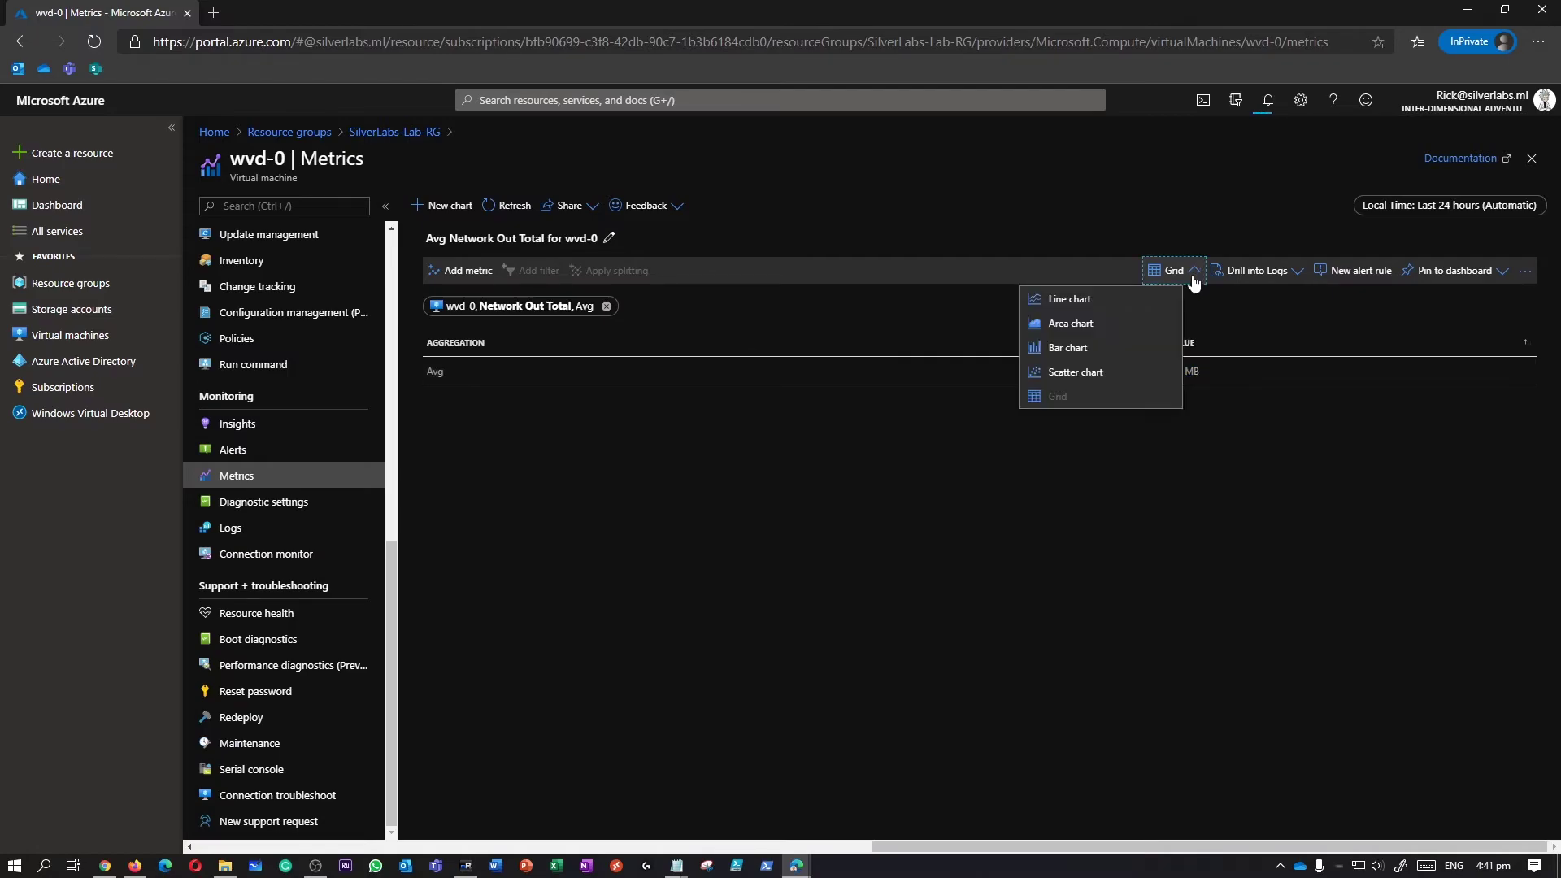
click(1142, 308)
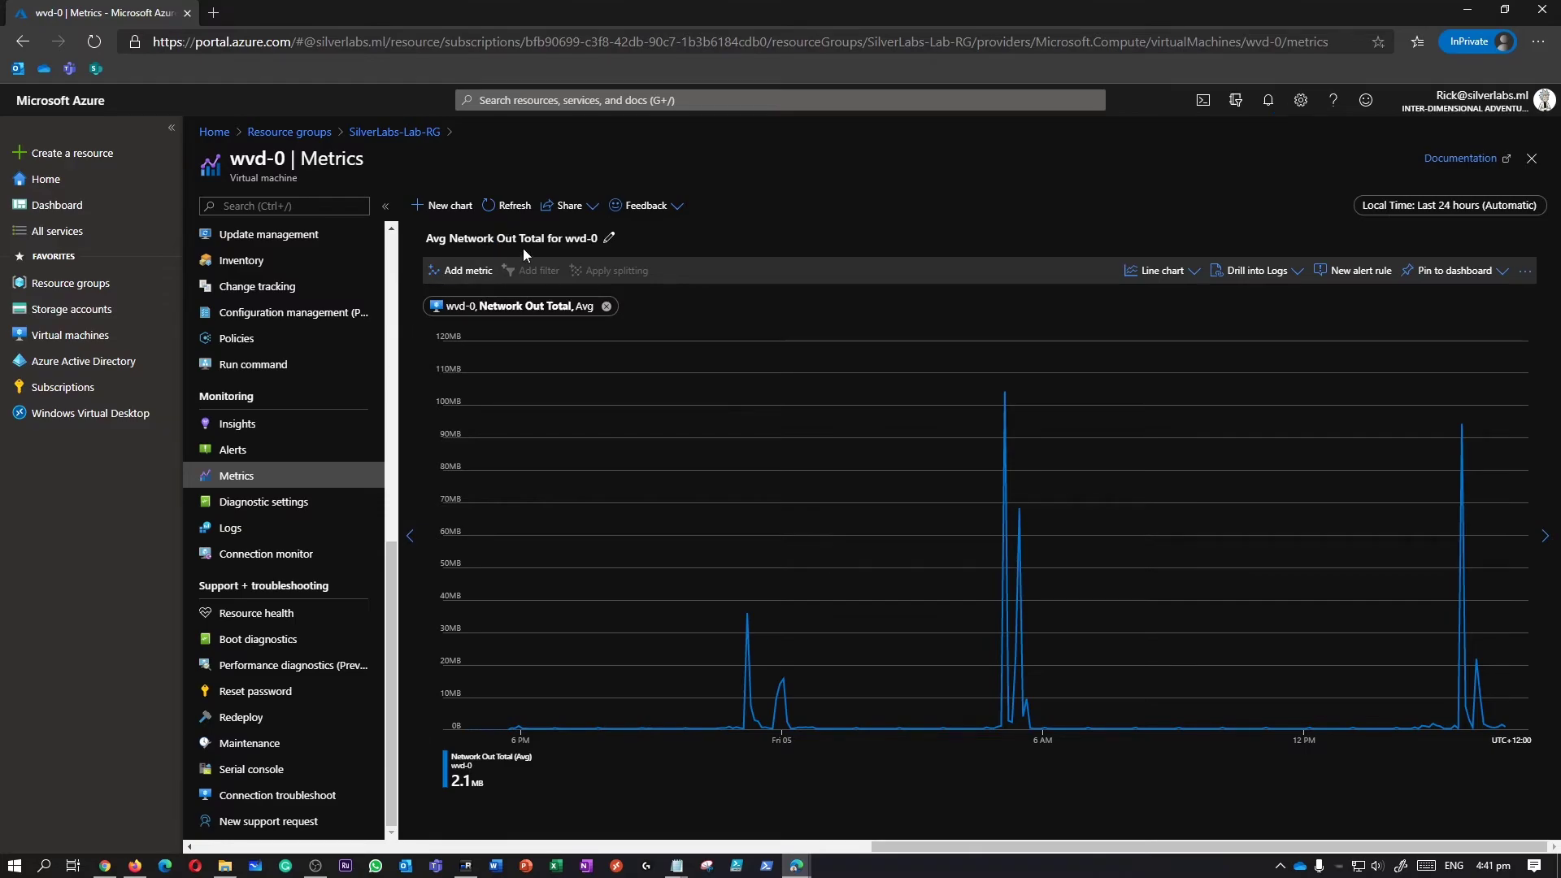
click(510, 206)
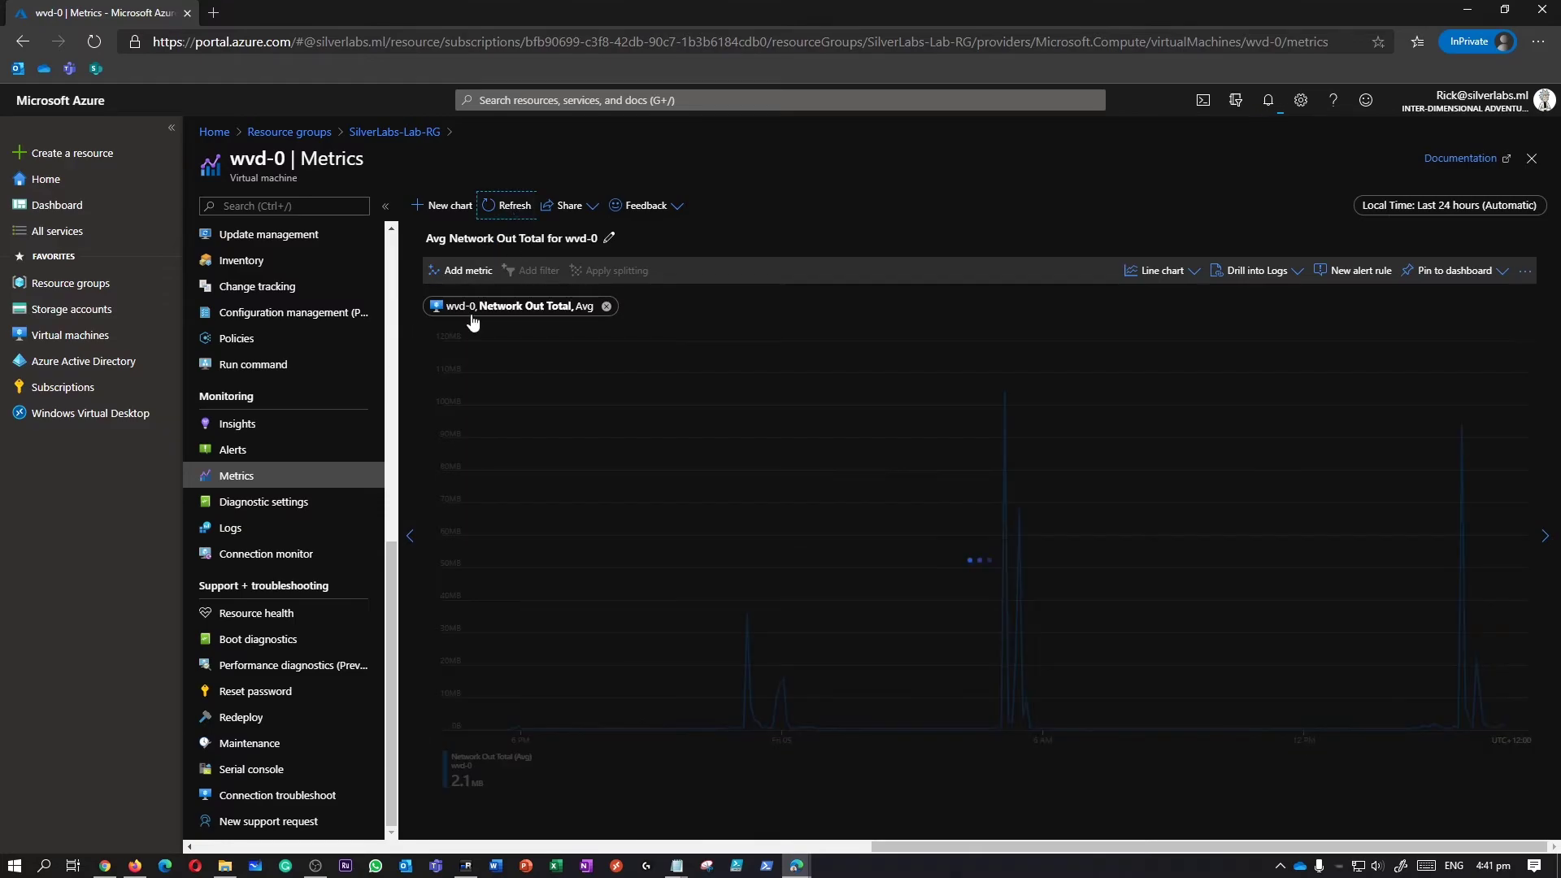
Open wvd-0's Alerts, start a New Alert Rule, and scroll down the Create alert rule form.
click(251, 502)
click(252, 478)
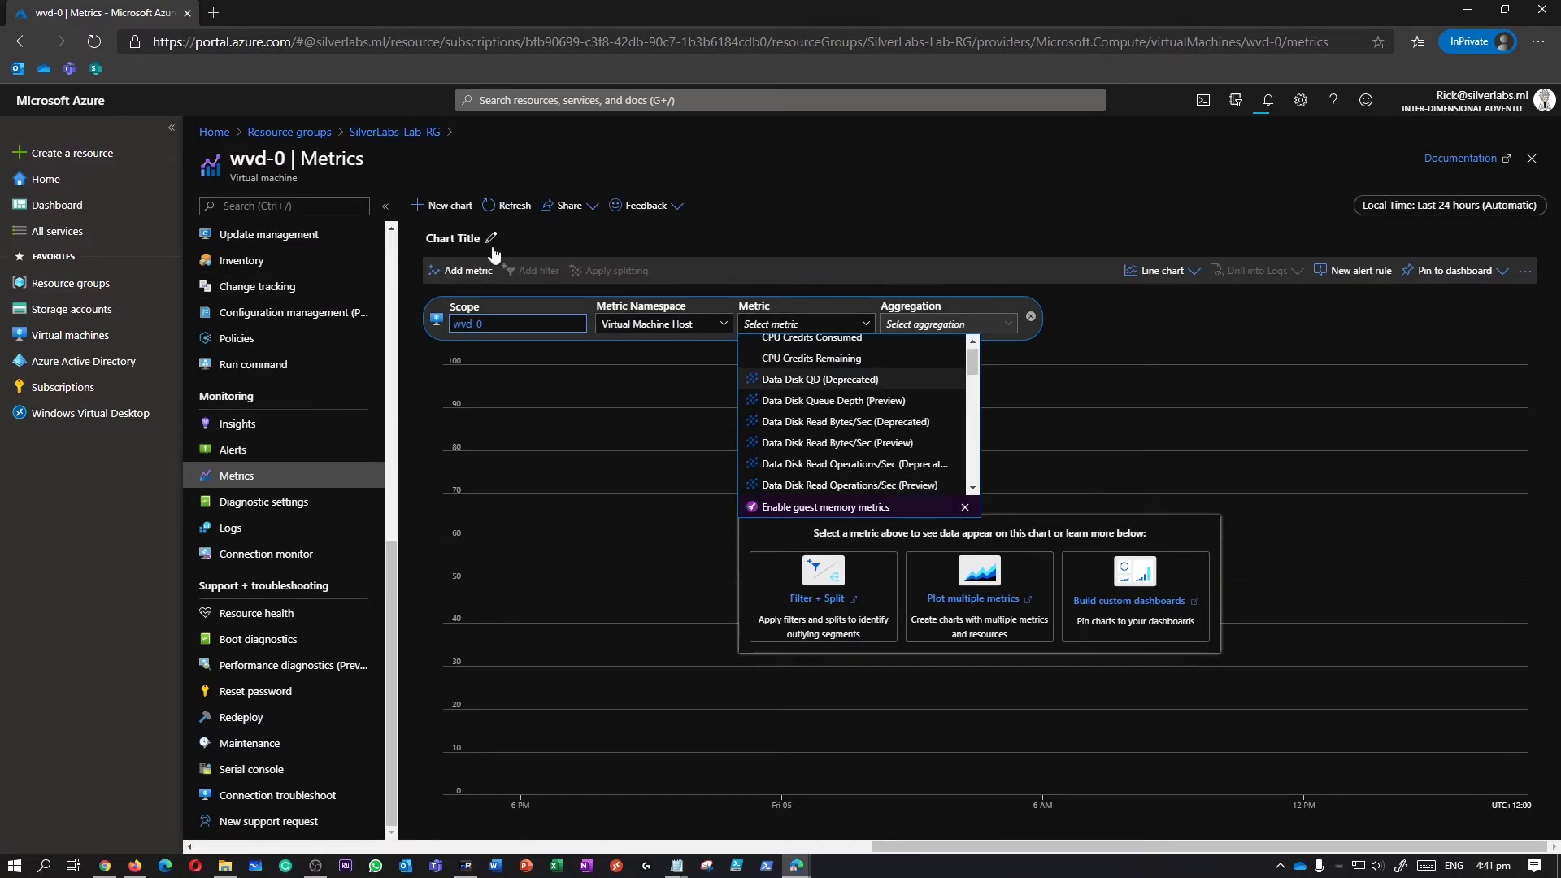
click(265, 460)
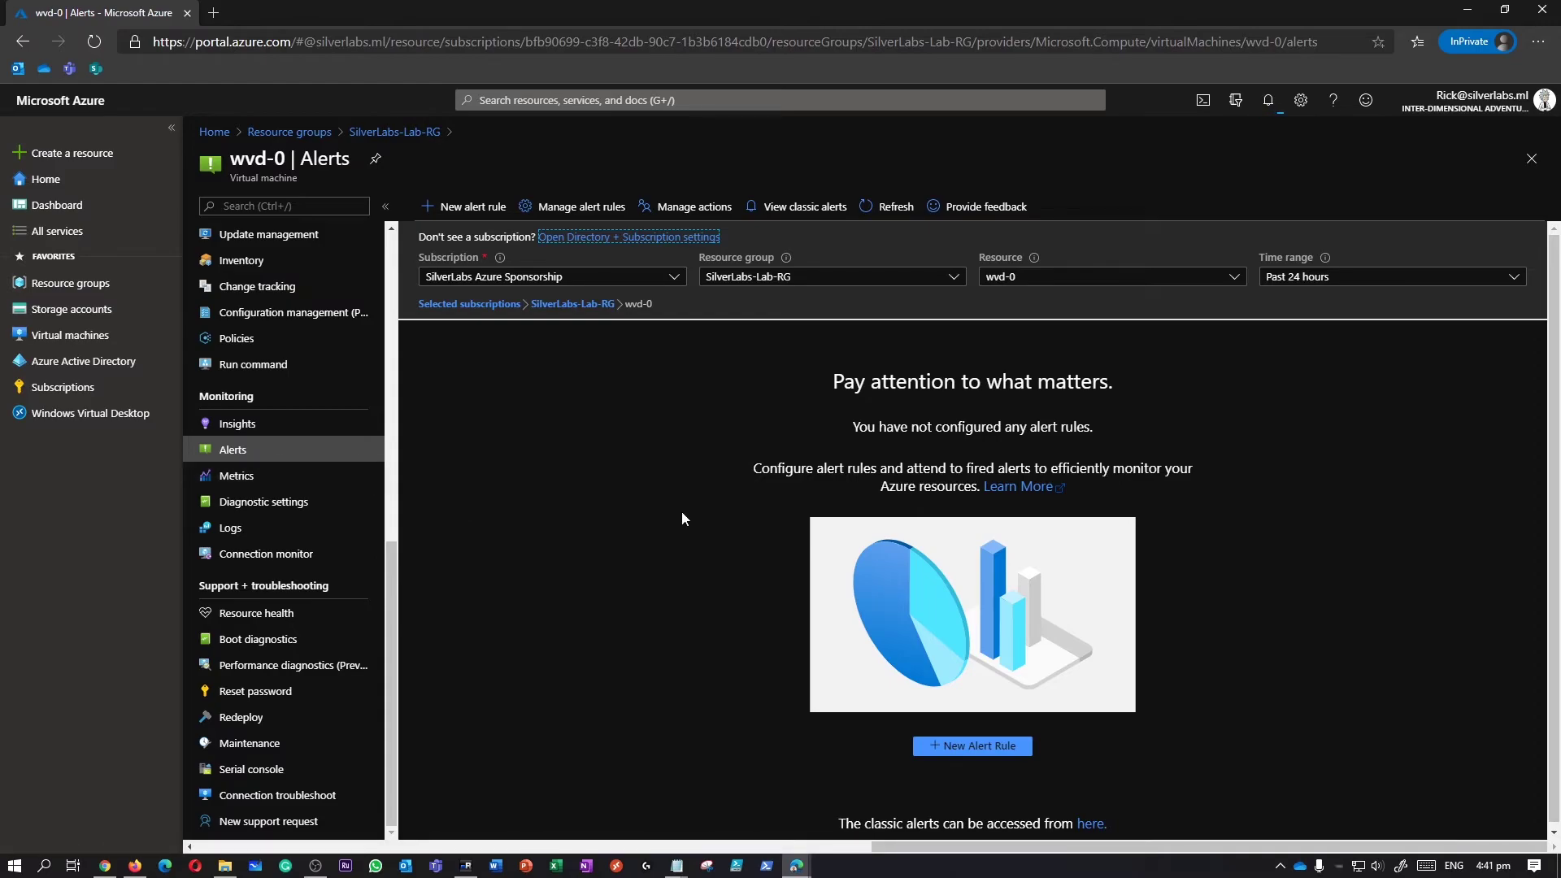
click(997, 744)
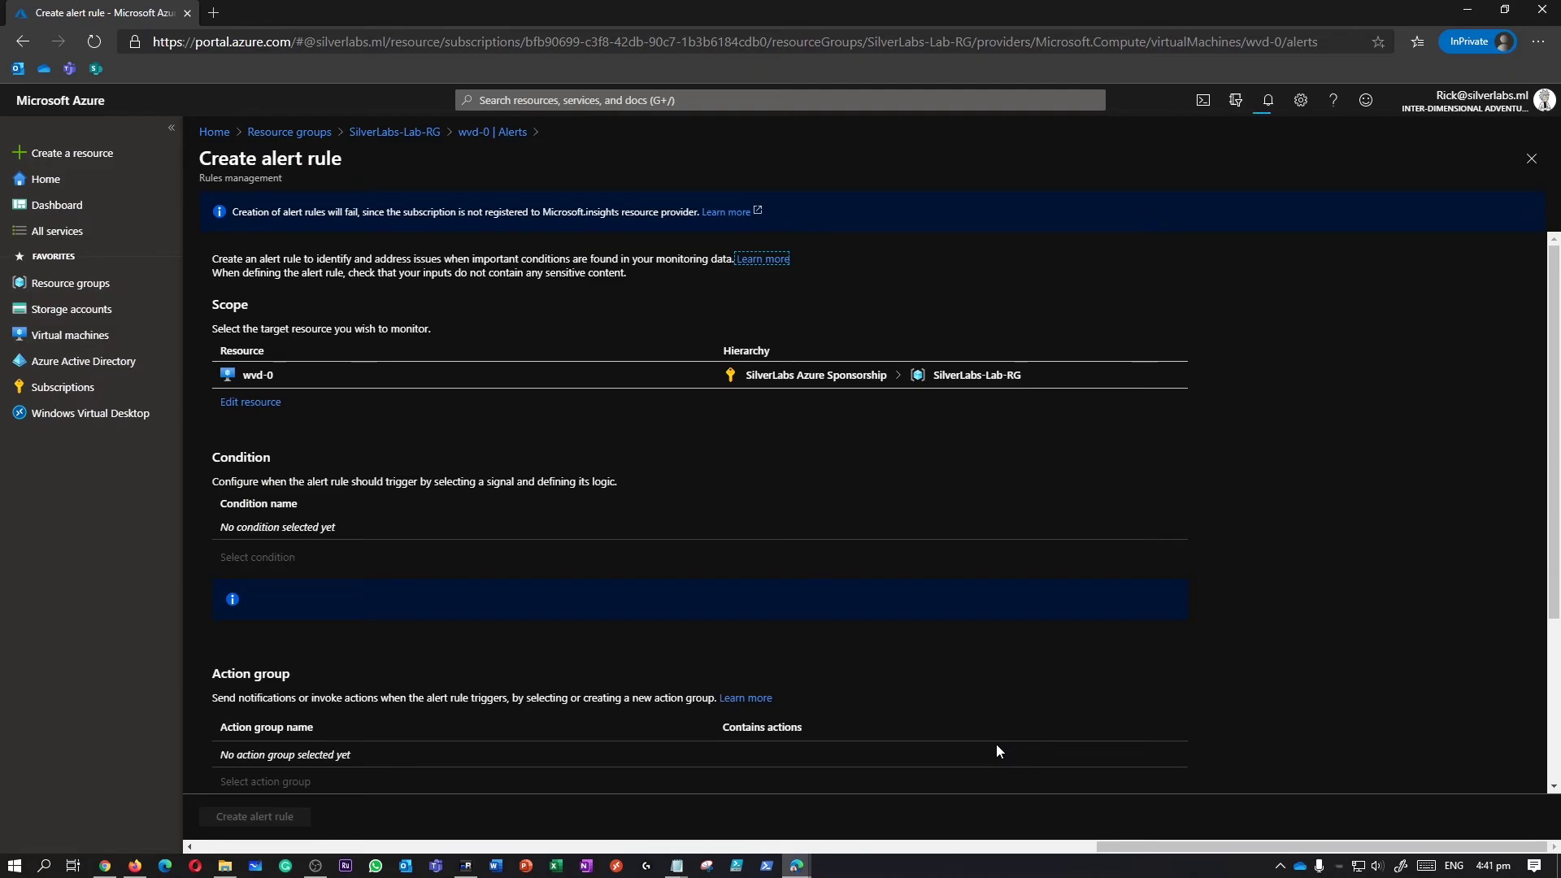
scroll(822, 502, down, 5)
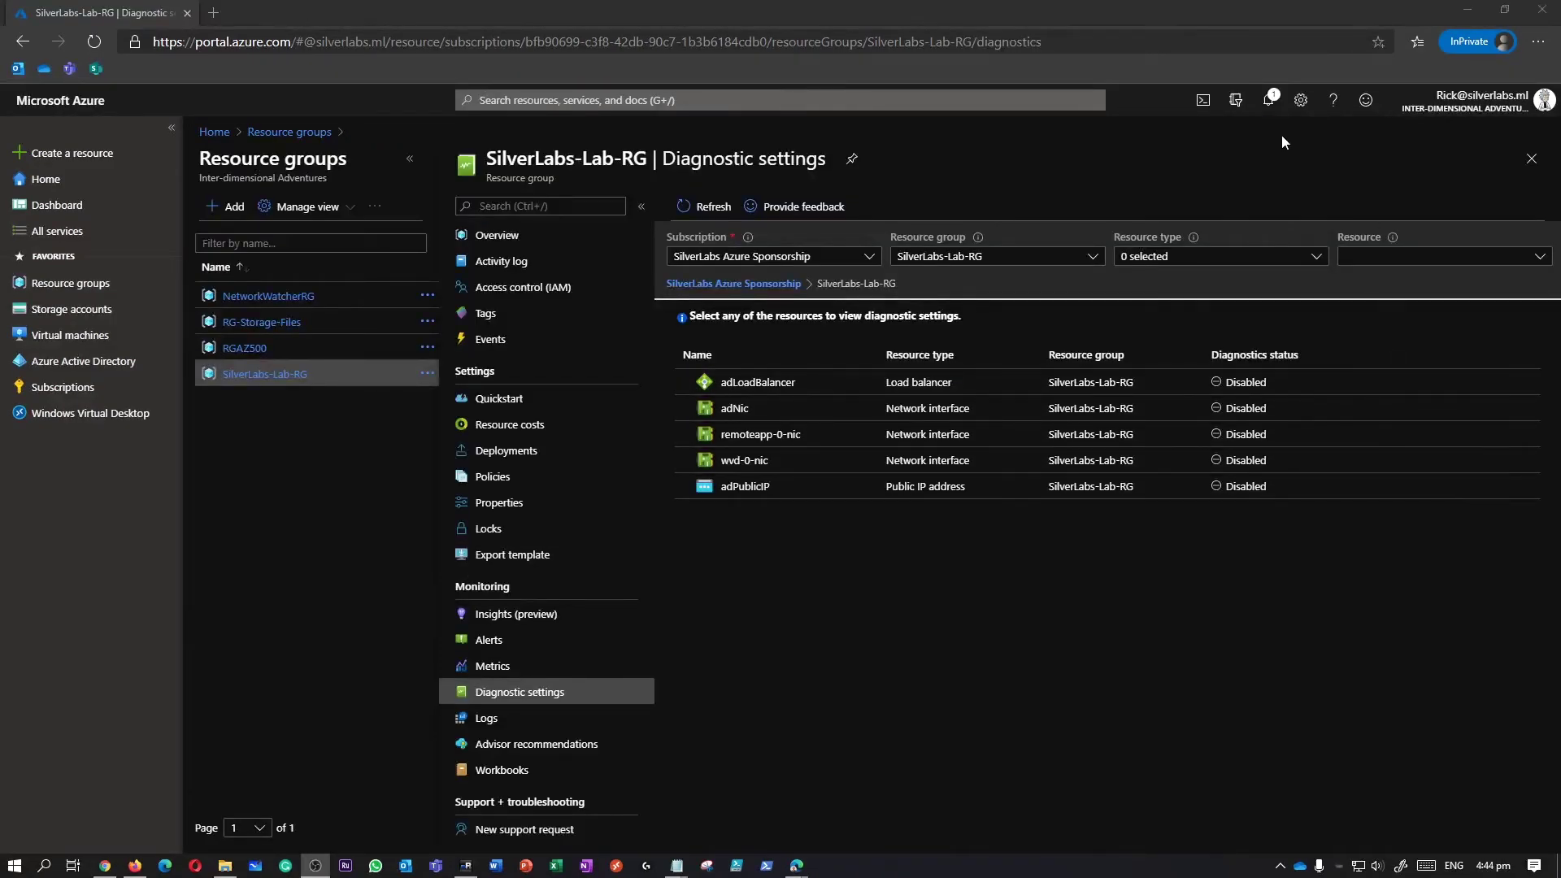
Go from Notifications to the SilverLabs-Lab-RG resource group and open the wvd-0 virtual machine.
click(1268, 99)
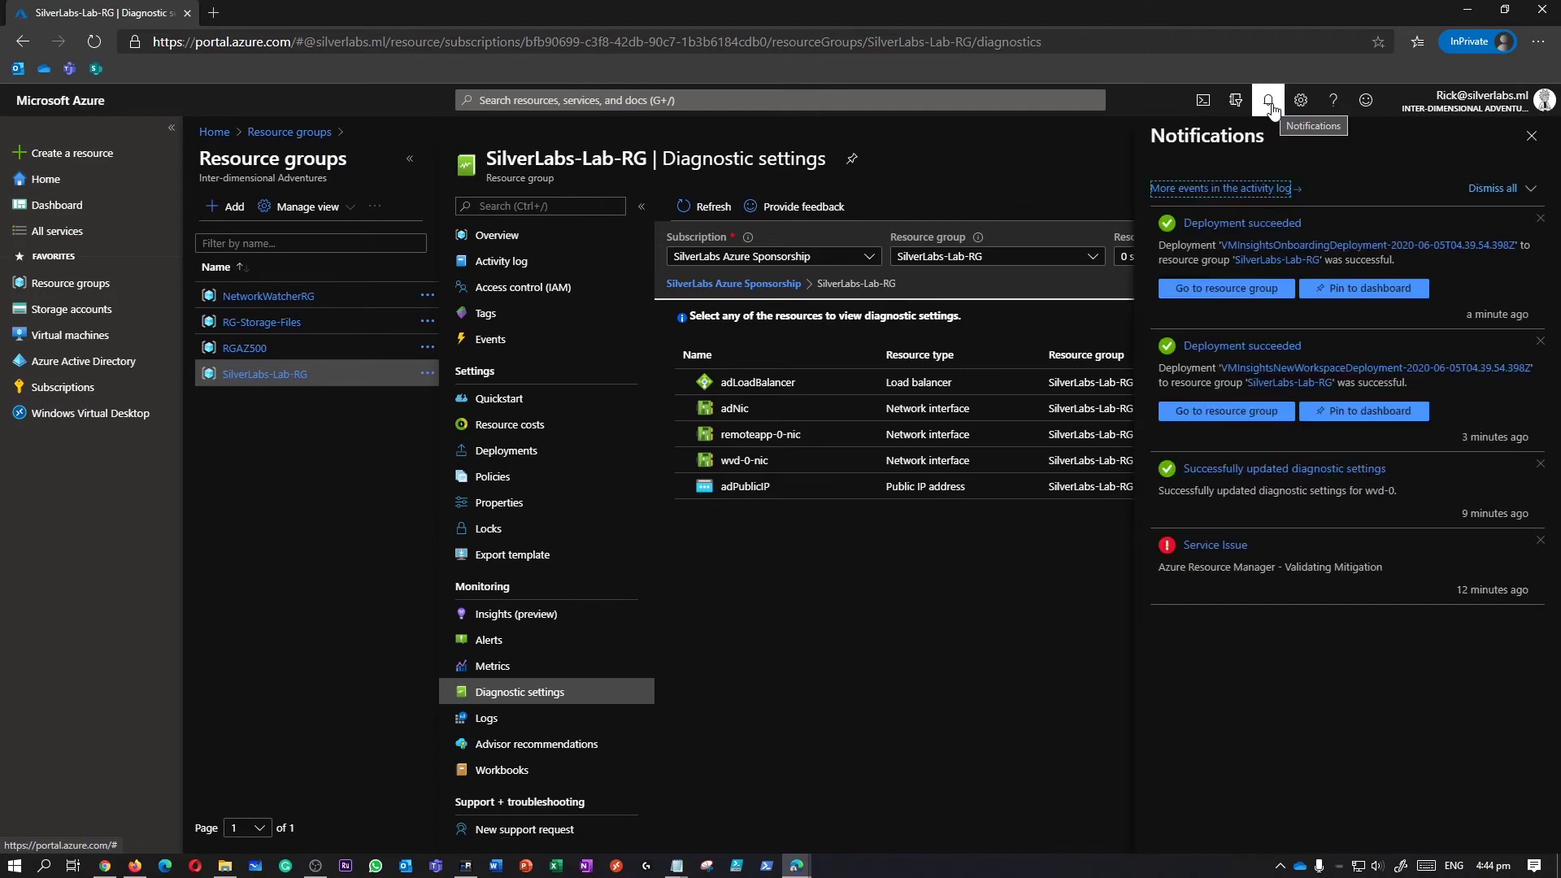
click(1252, 290)
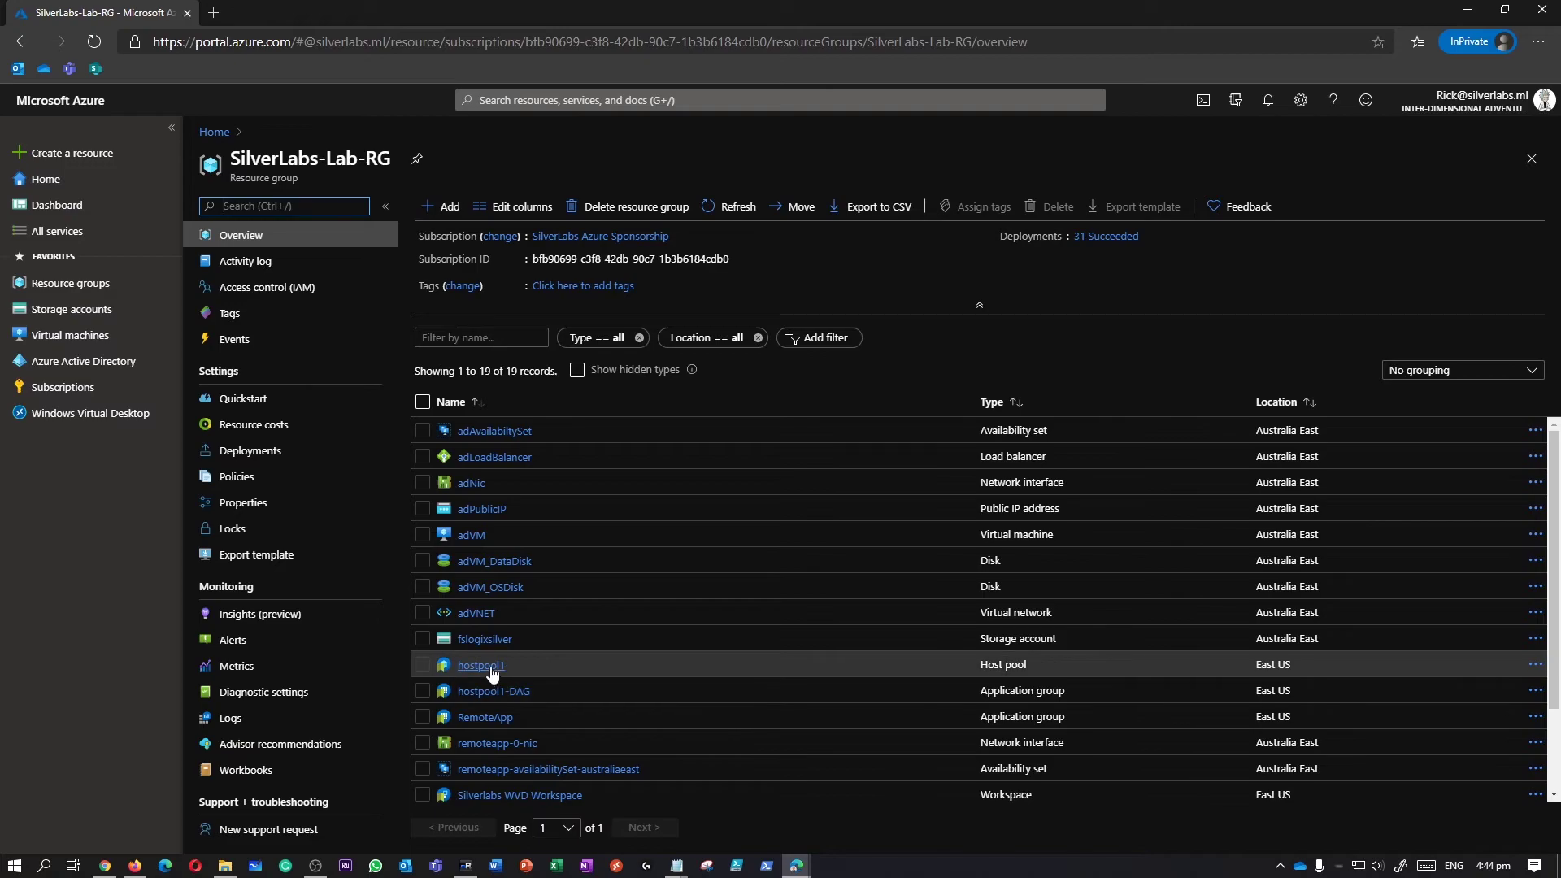
scroll(507, 655, down, 2)
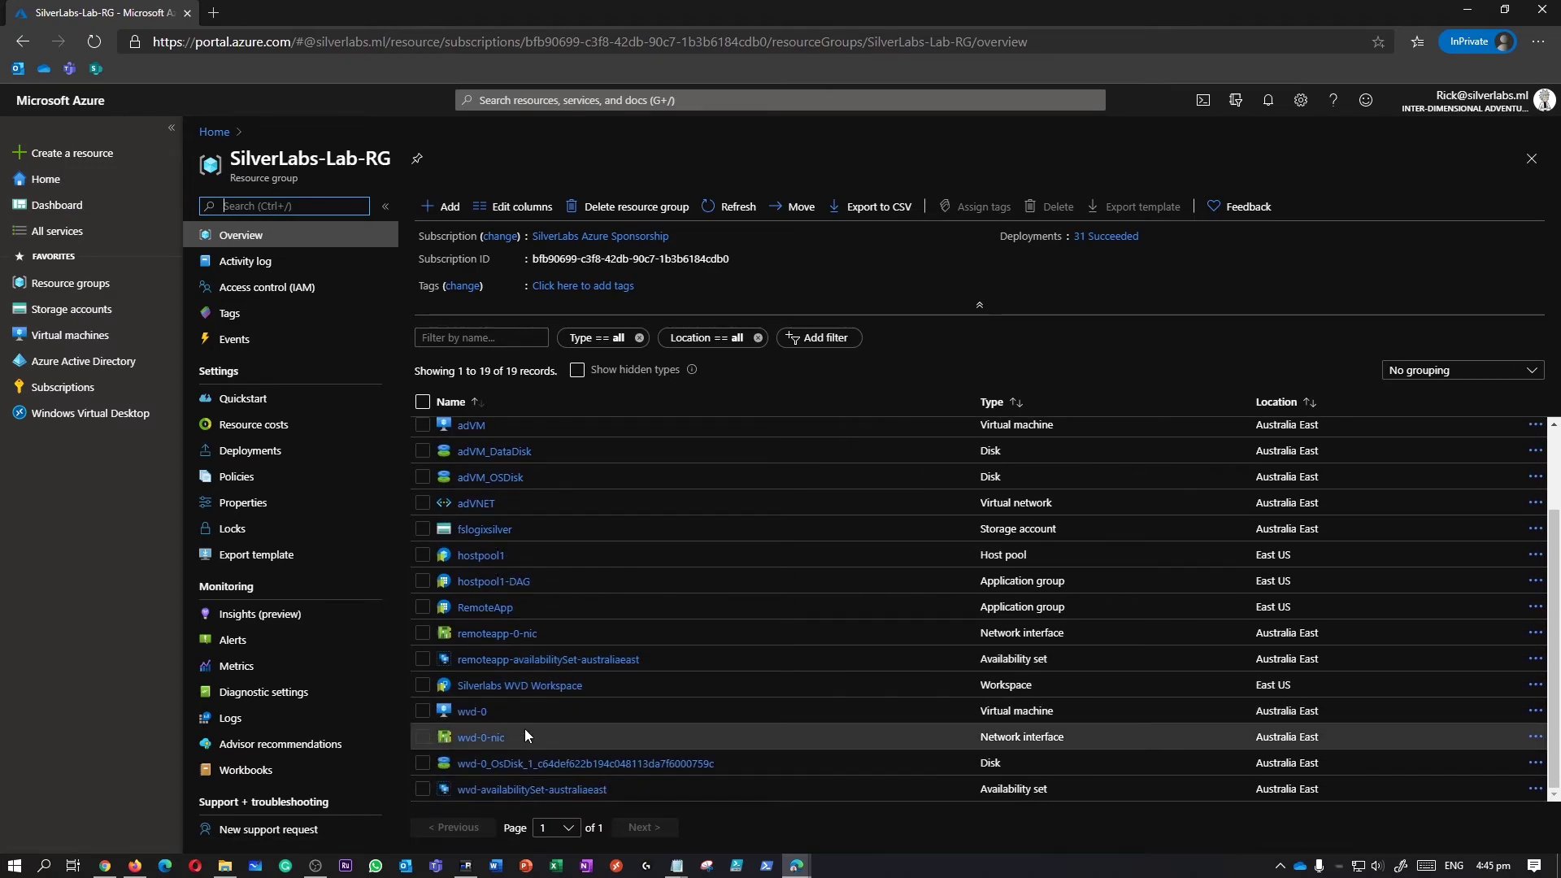
scroll(524, 730, up, 2)
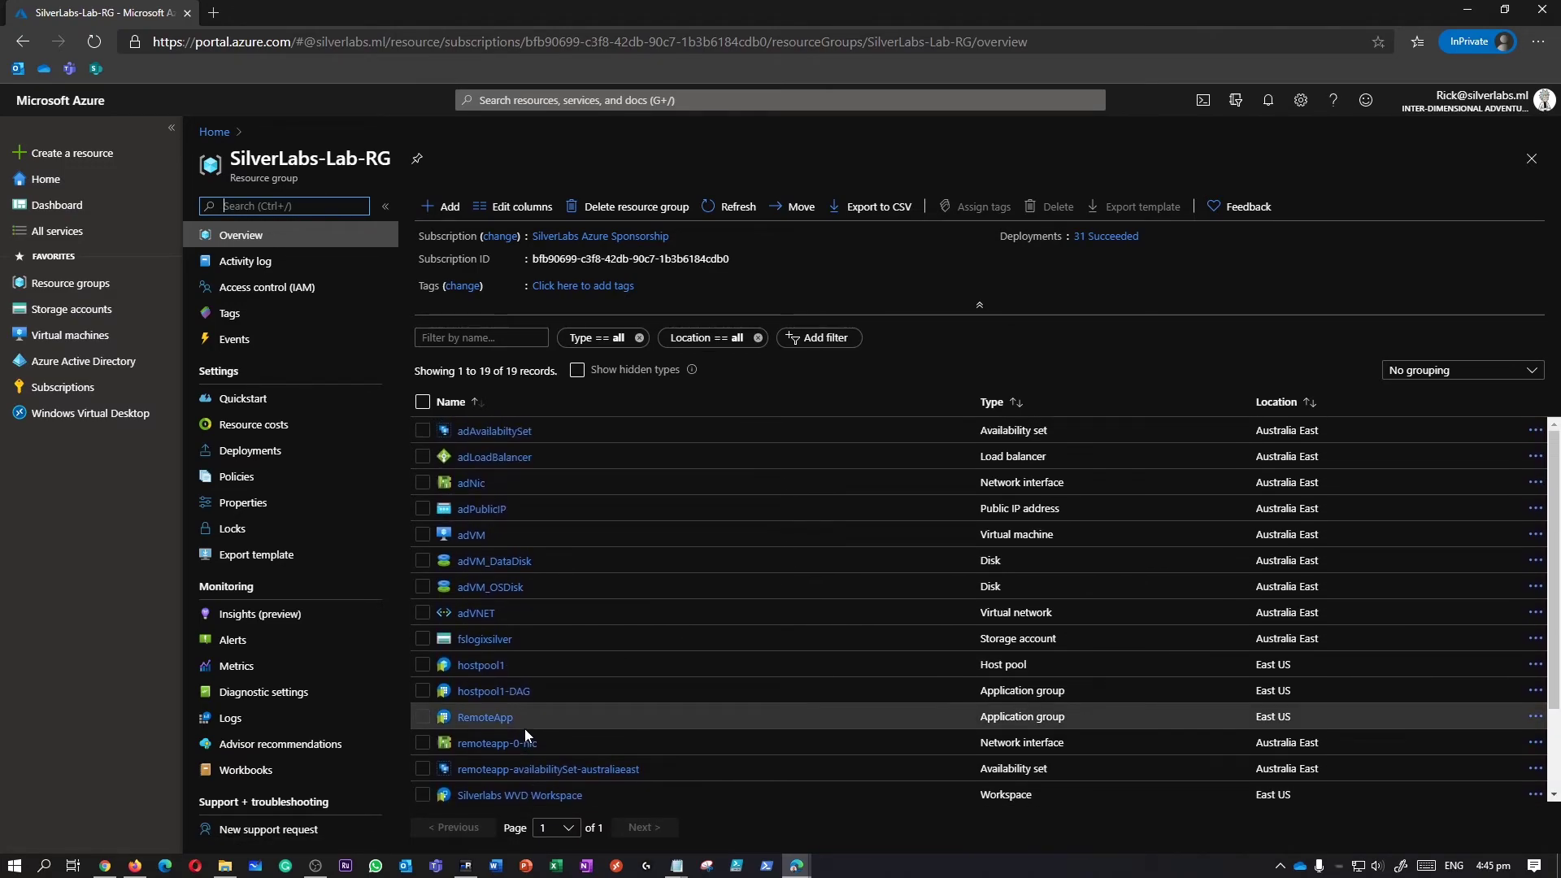
scroll(528, 730, down, 1)
scroll(531, 700, down, 1)
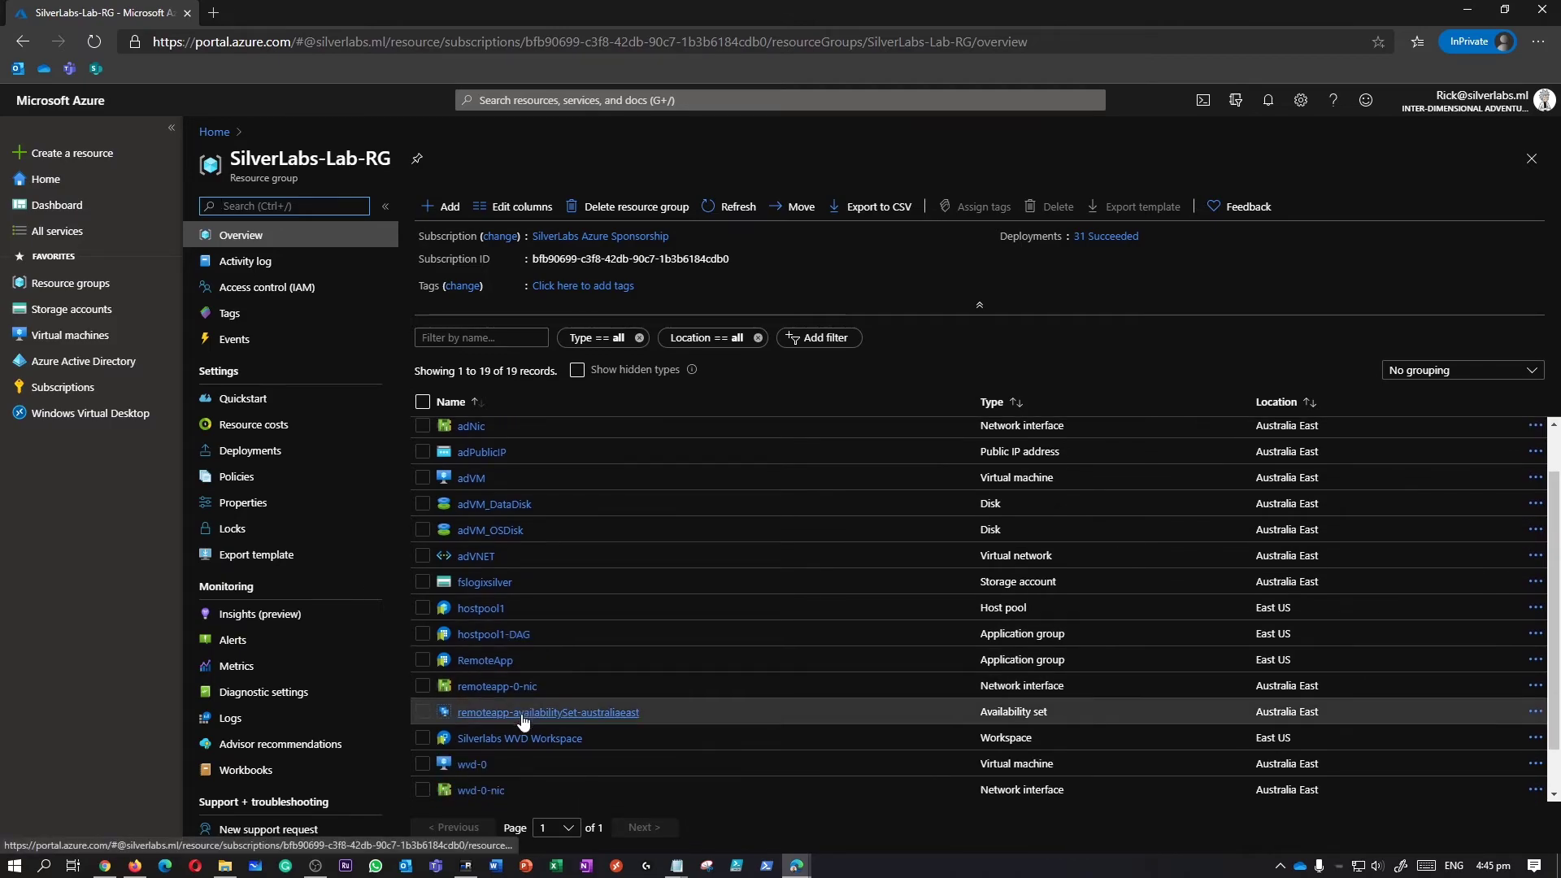
click(476, 766)
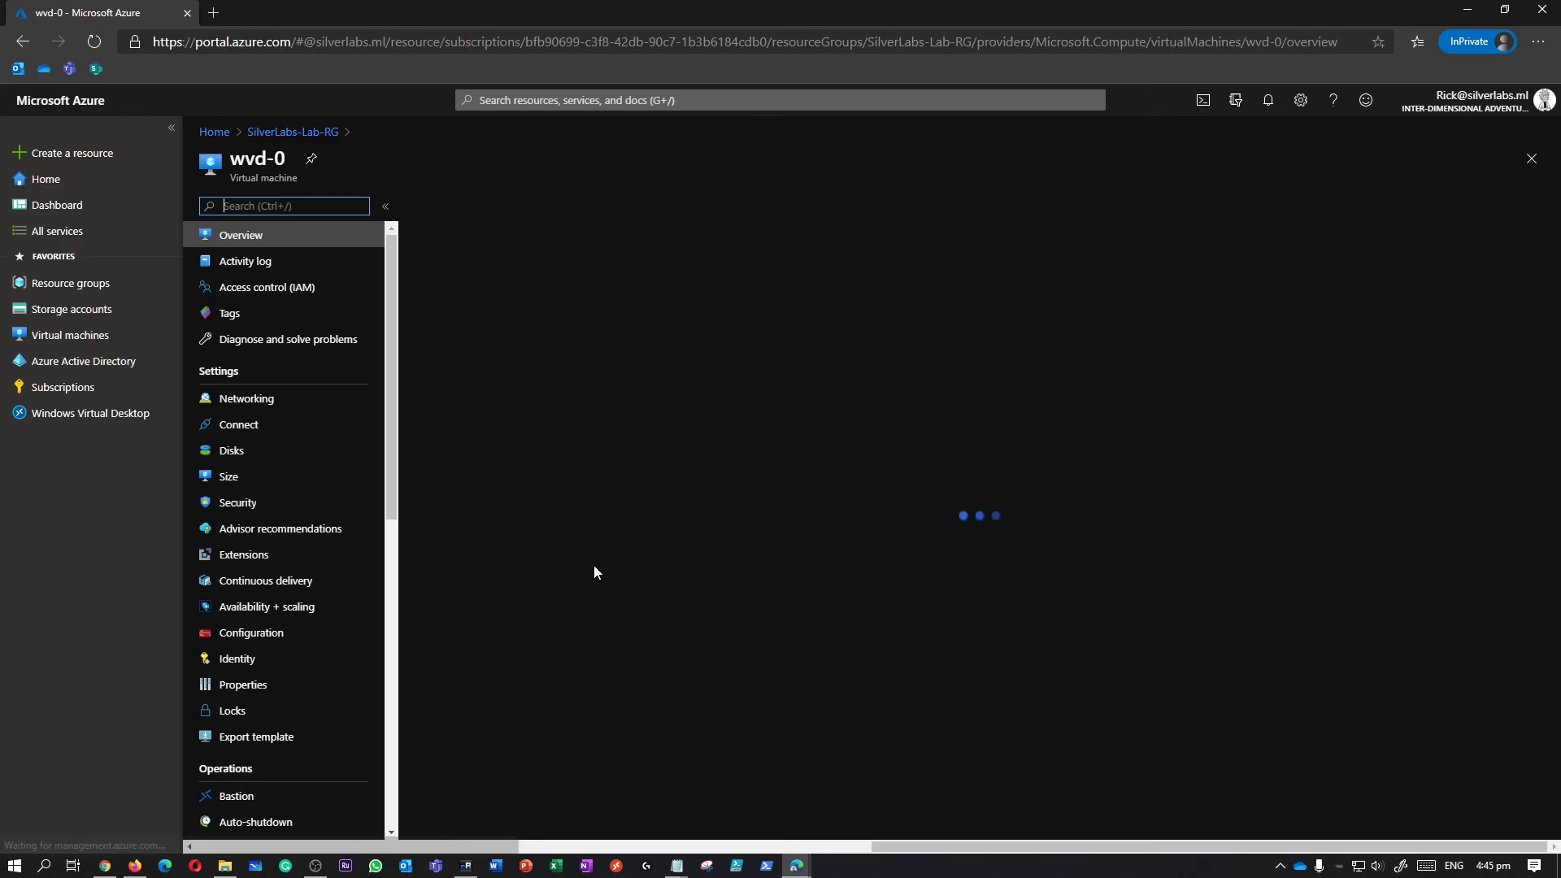
Open Logs under wvd-0's Monitoring section.
scroll(366, 618, down, 4)
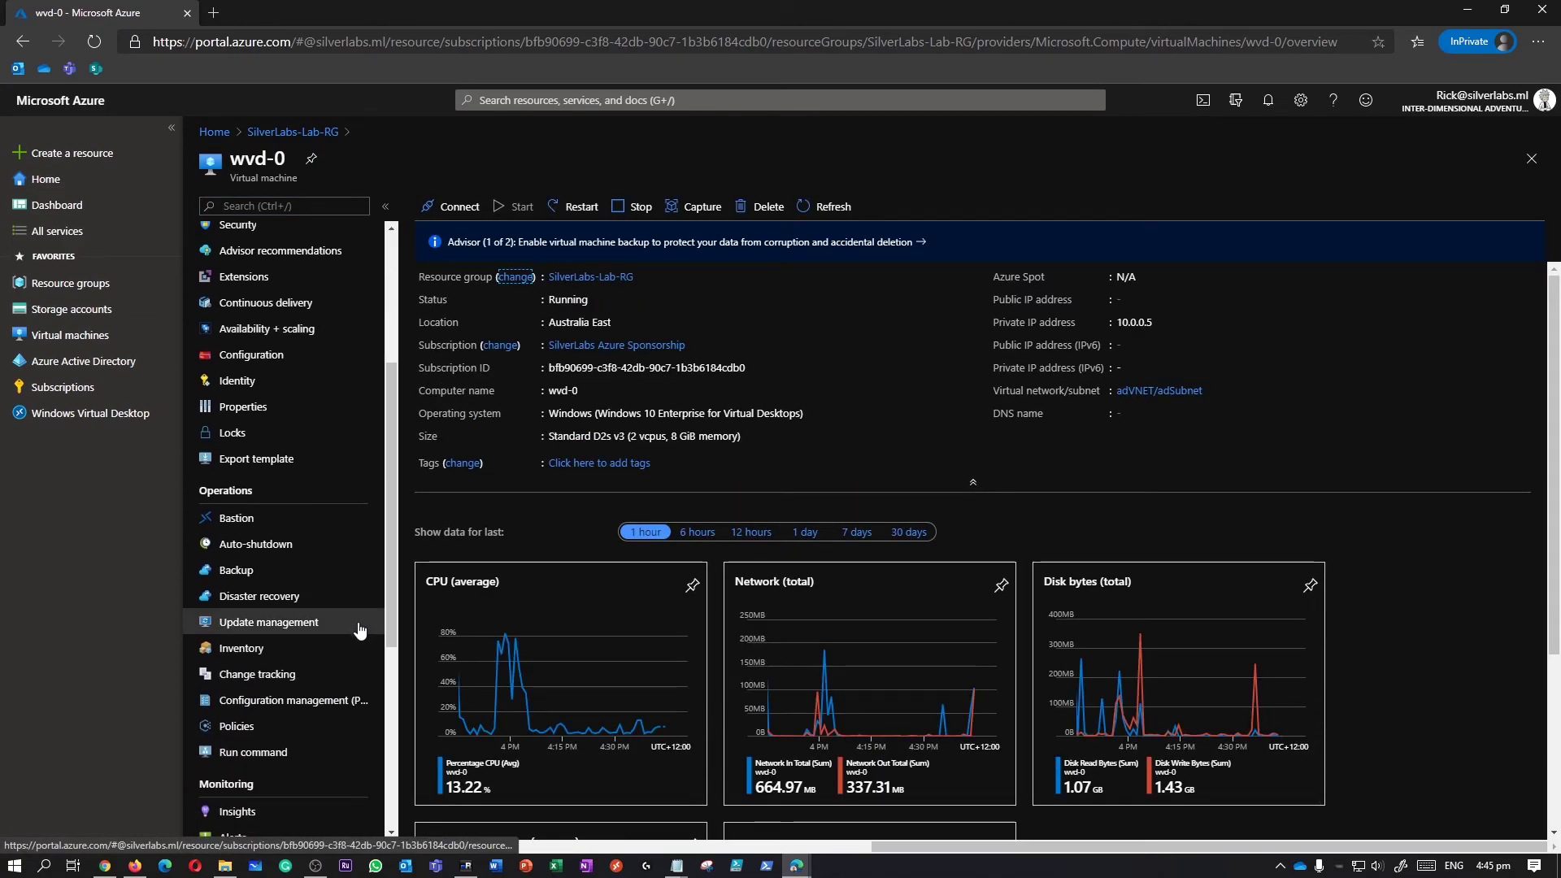
scroll(361, 630, down, 3)
click(236, 641)
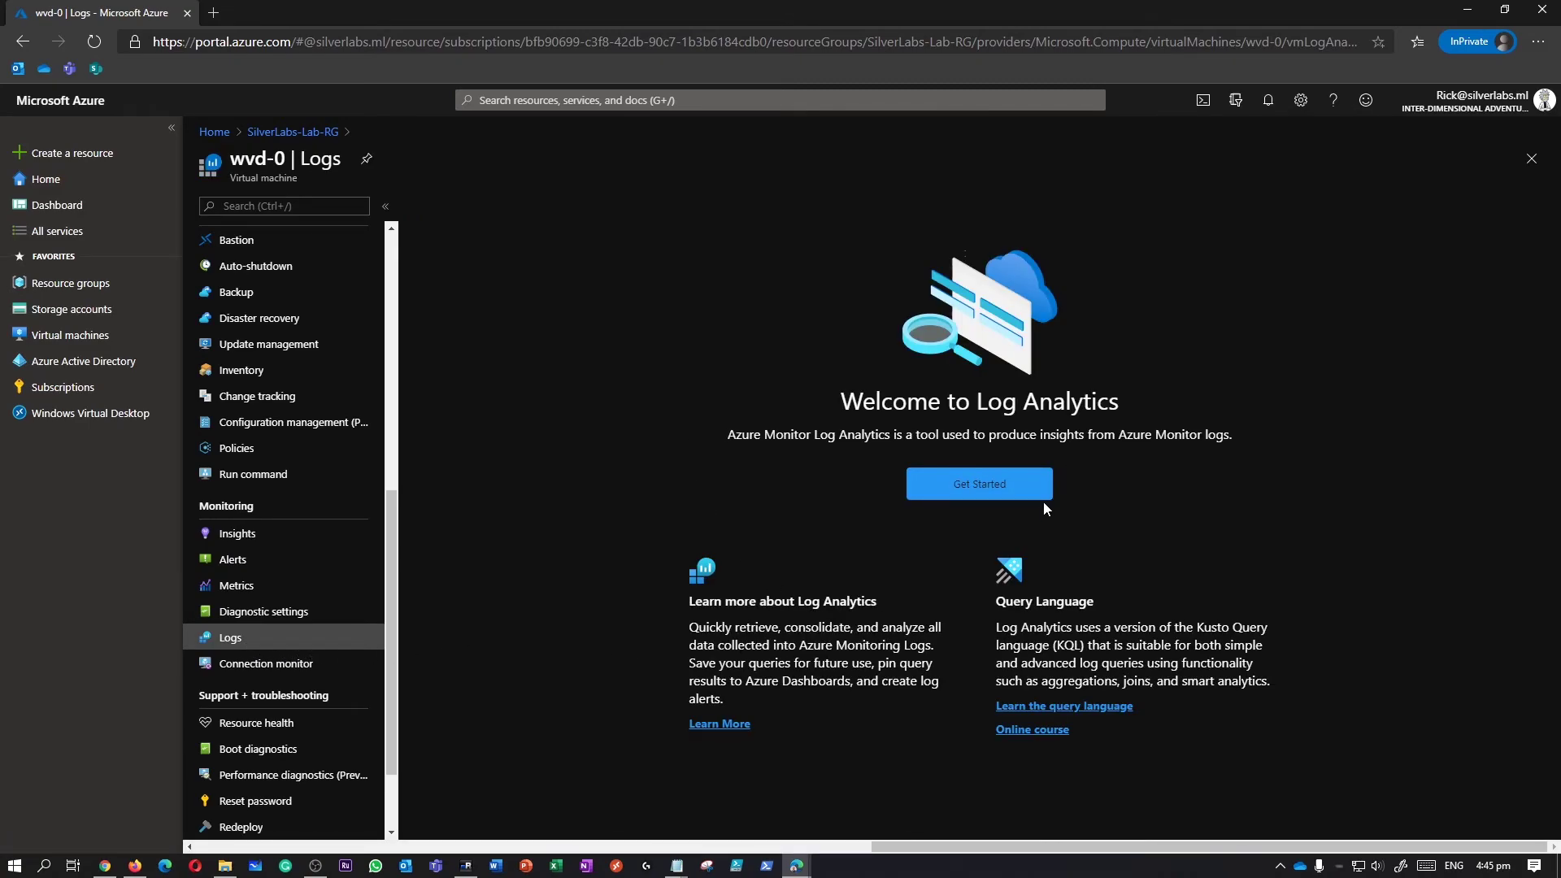
Get started in Log Analytics, dismiss the tip, and browse the Virtual machine example queries, including Chart CPU usage trends.
click(990, 481)
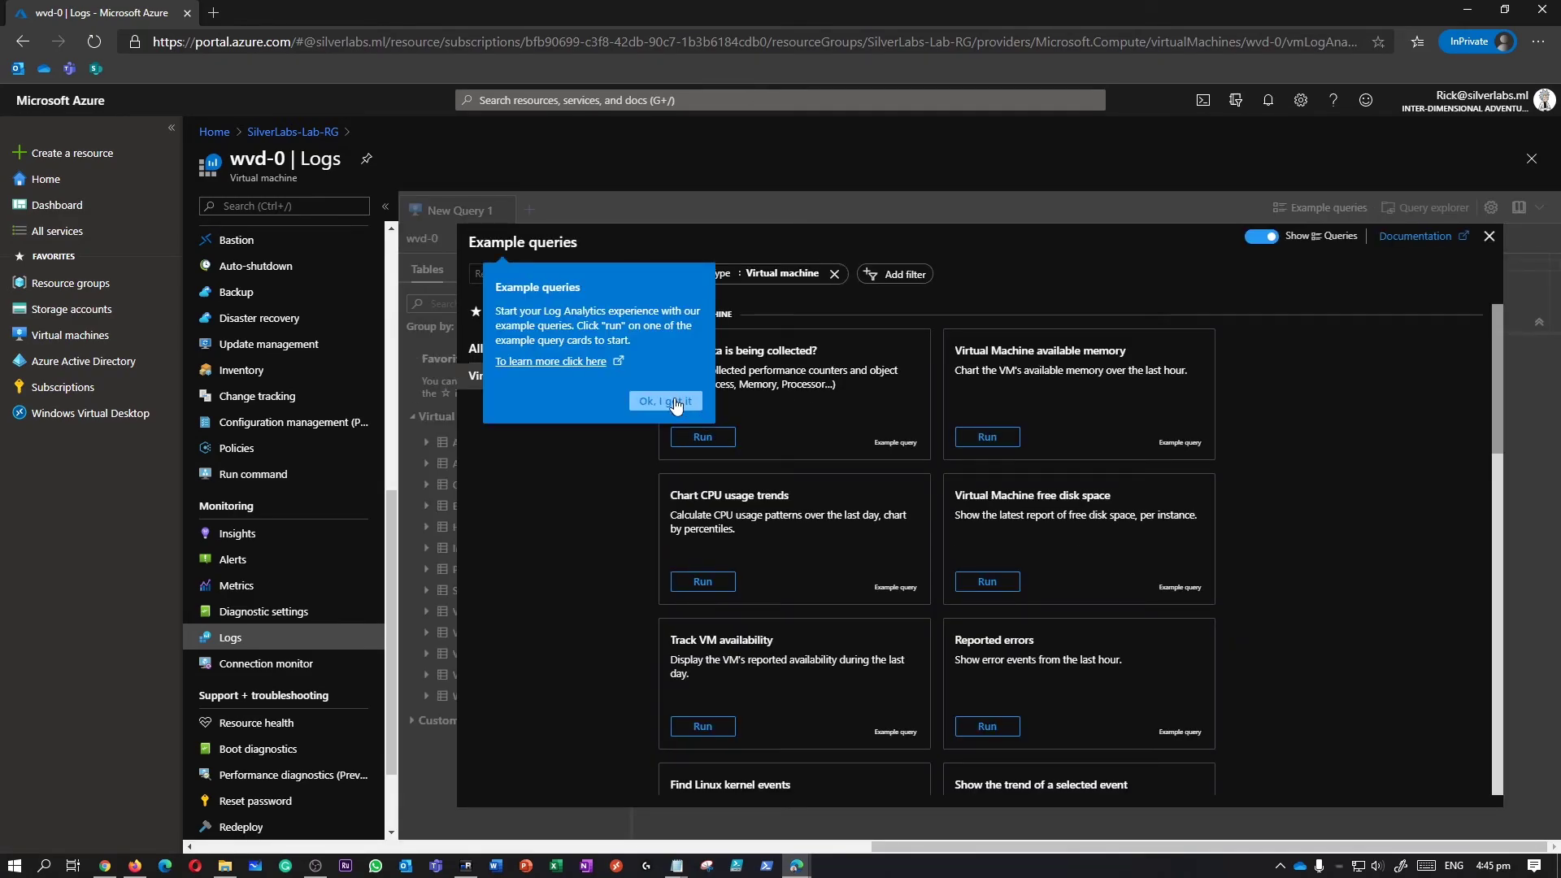
click(665, 401)
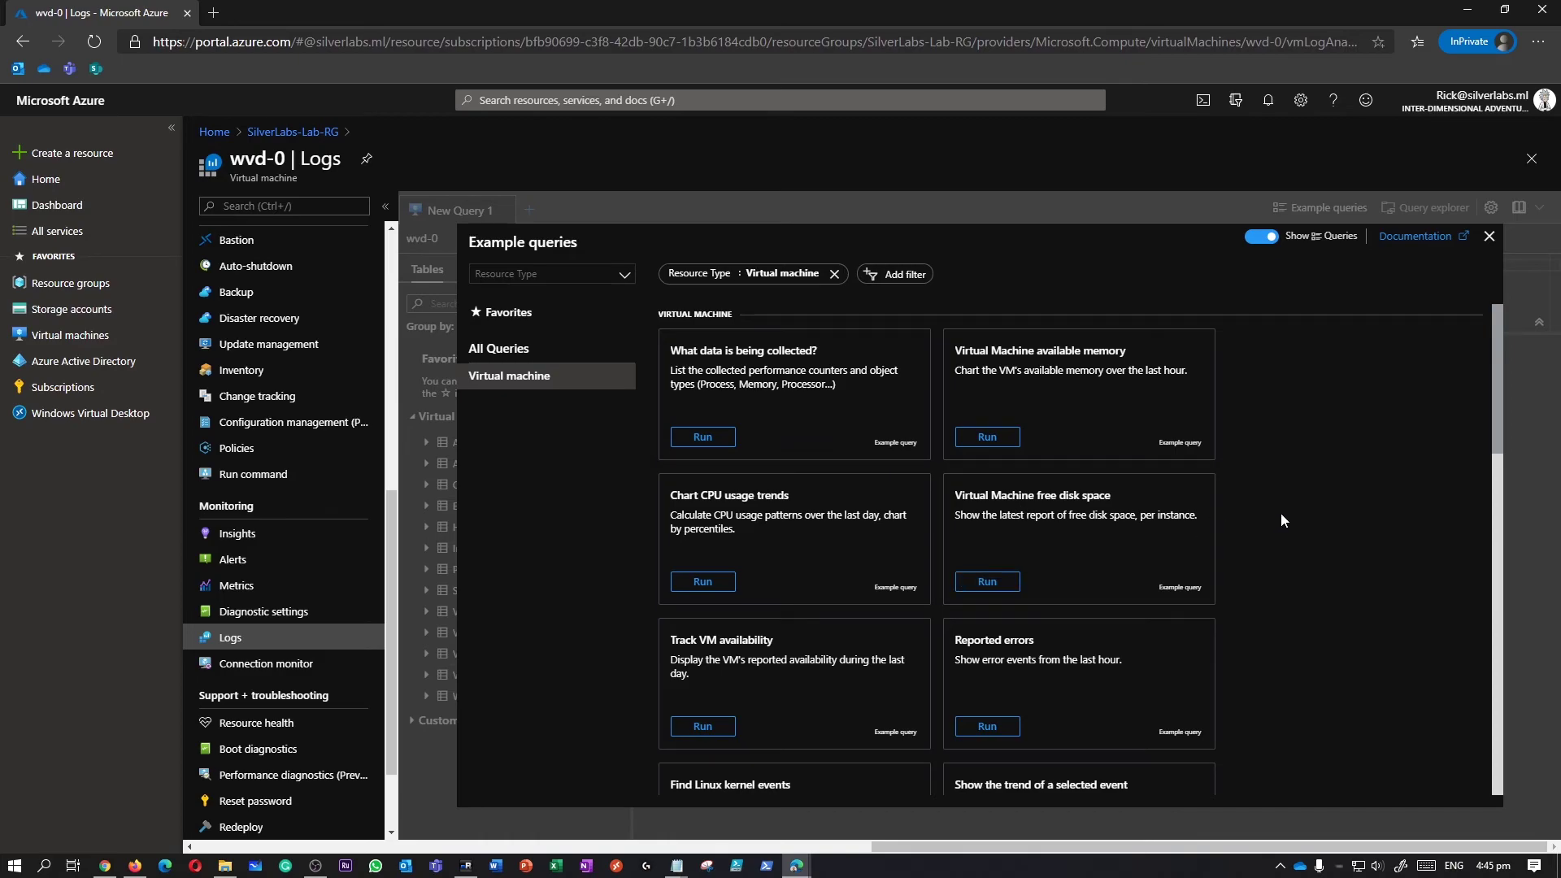
scroll(1281, 514, down, 1)
scroll(1281, 513, up, 1)
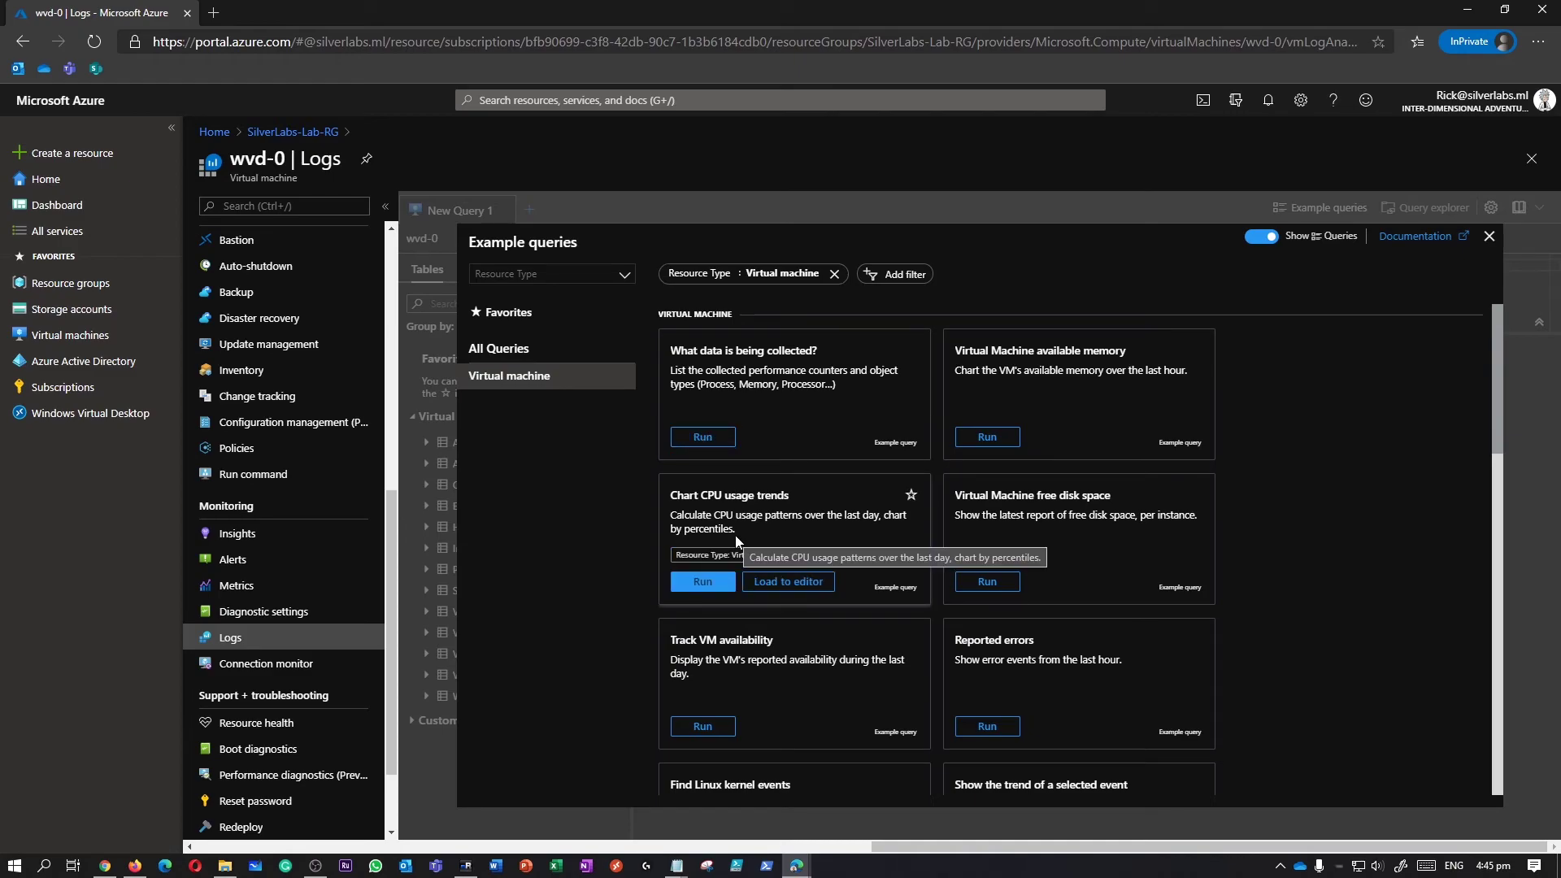
scroll(735, 535, down, 1)
scroll(1079, 456, down, 1)
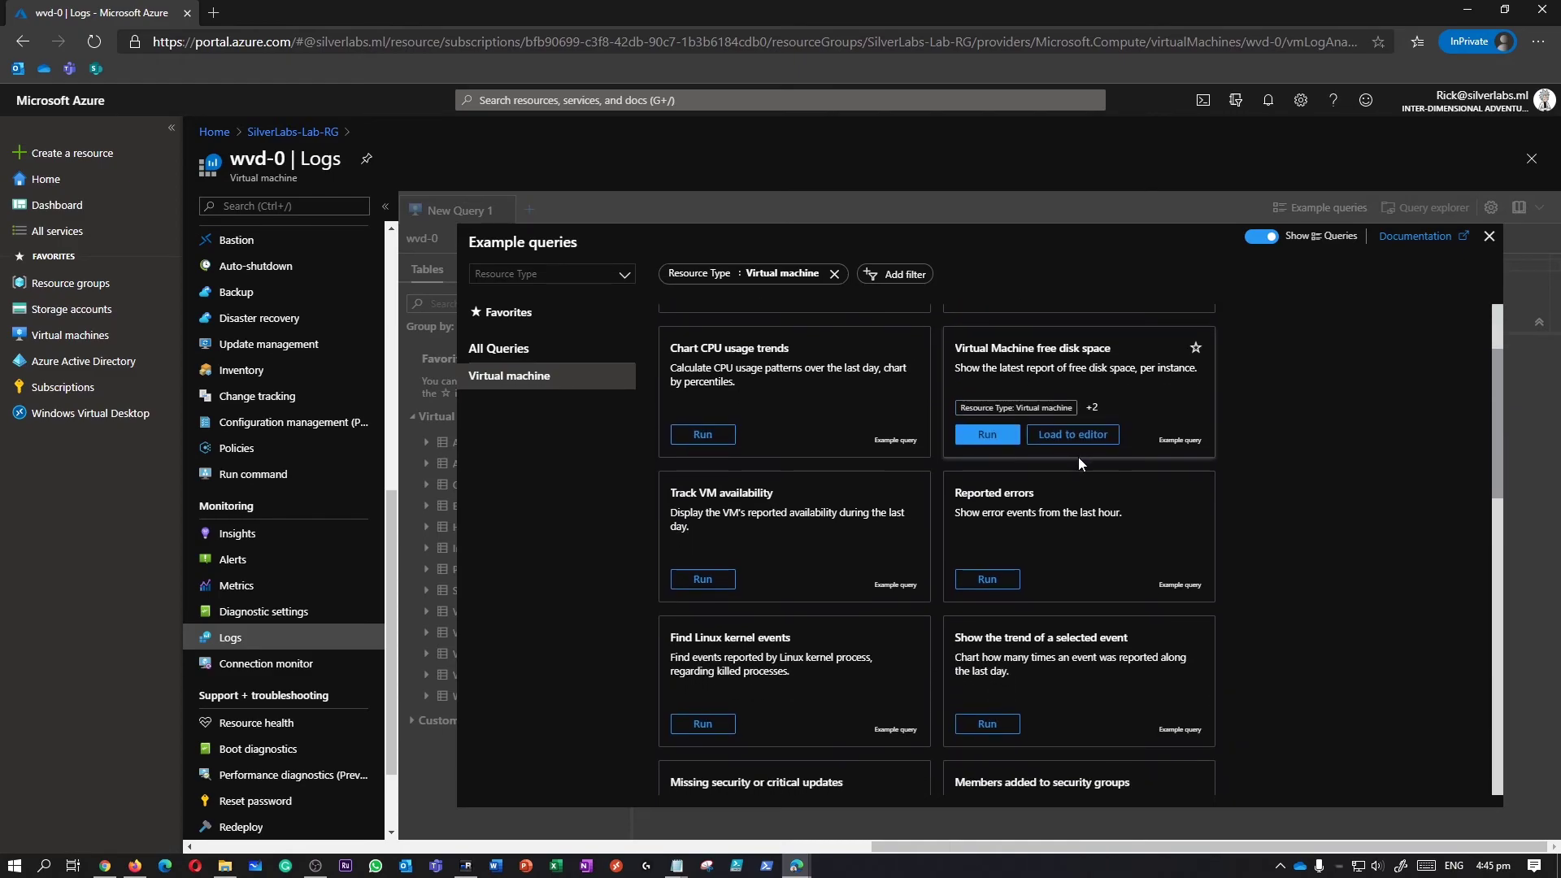
scroll(1085, 548, down, 2)
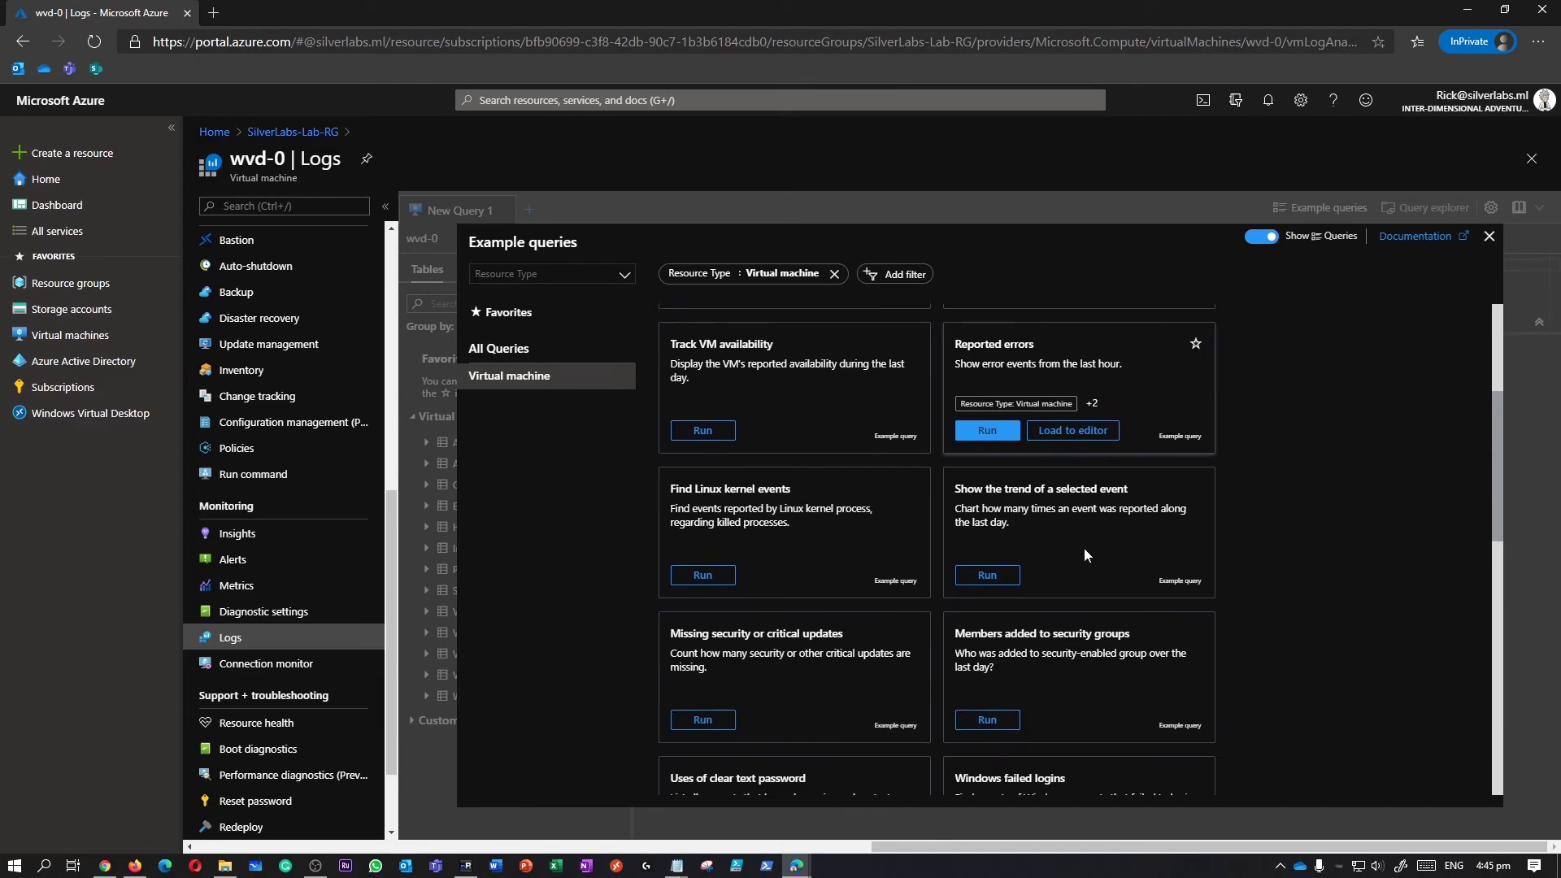
scroll(1422, 627, down, 6)
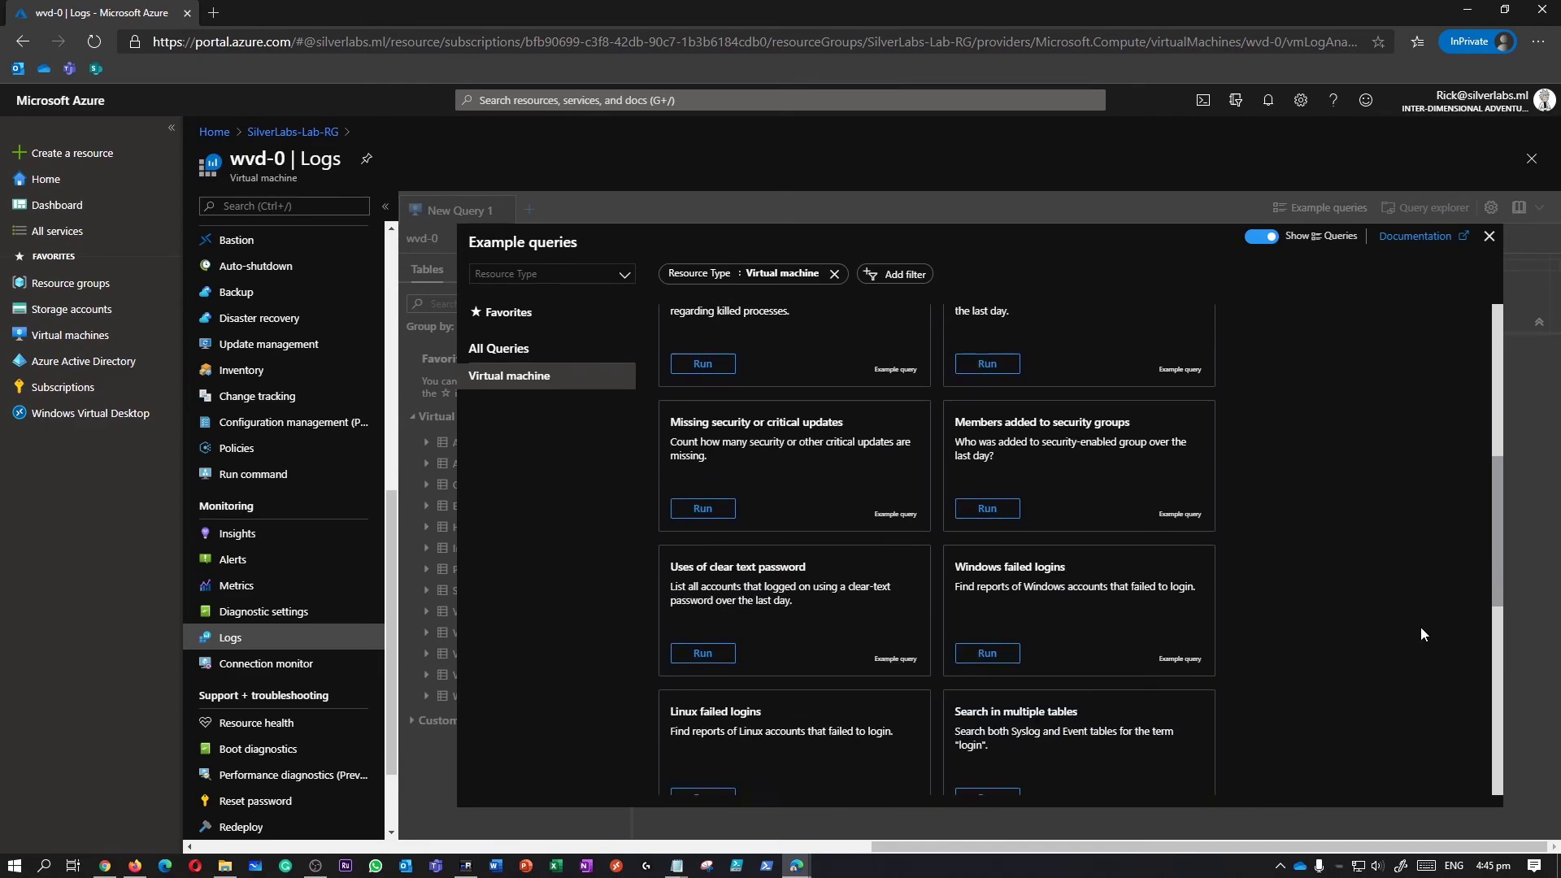
scroll(1387, 631, up, 7)
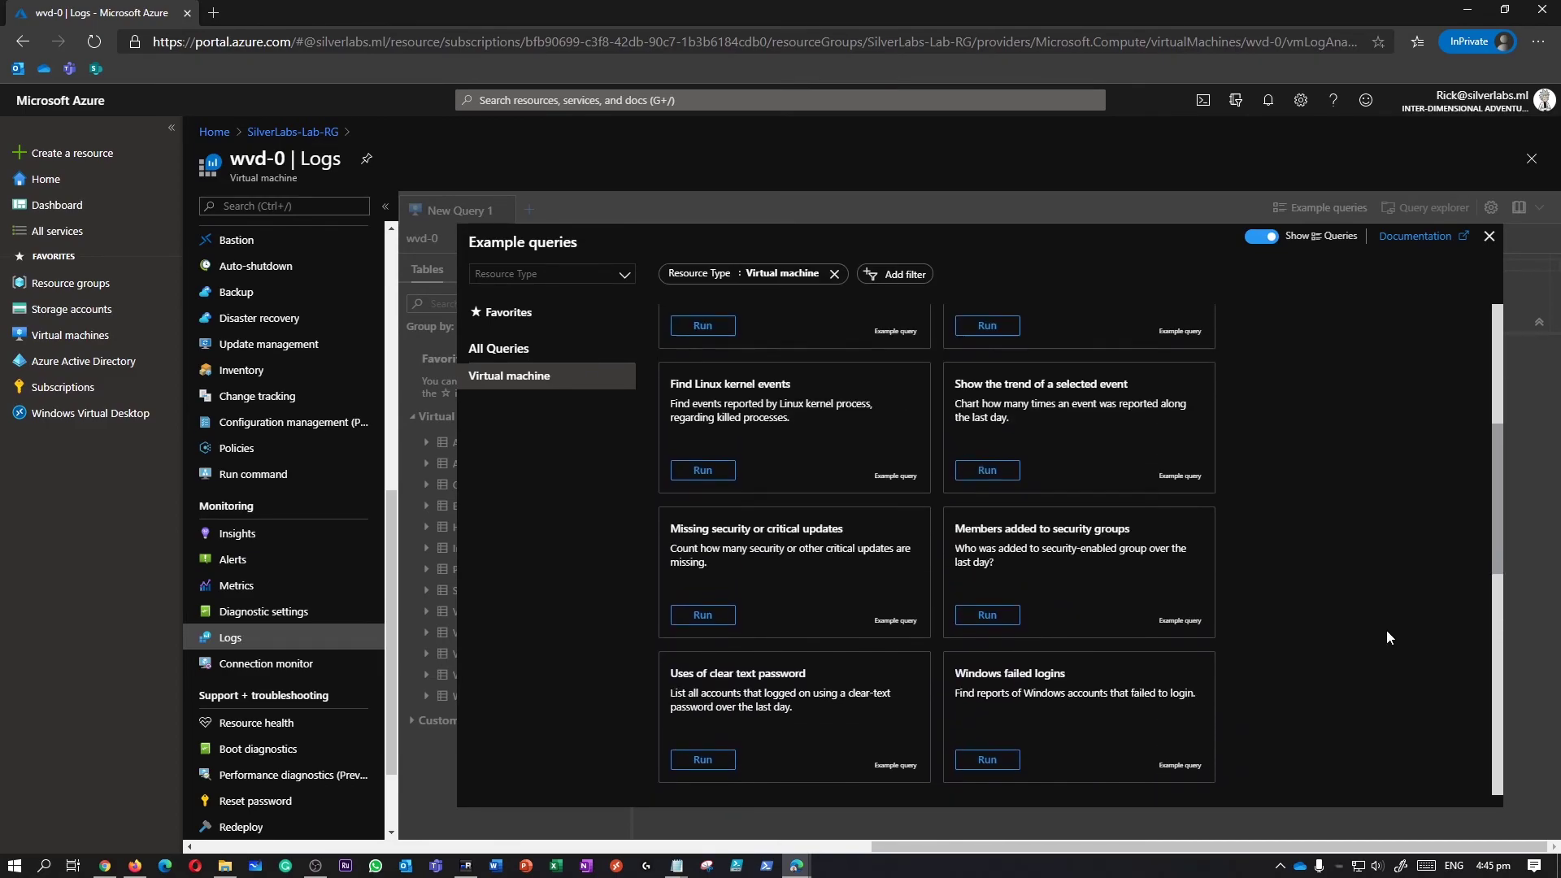
scroll(1387, 631, up, 1)
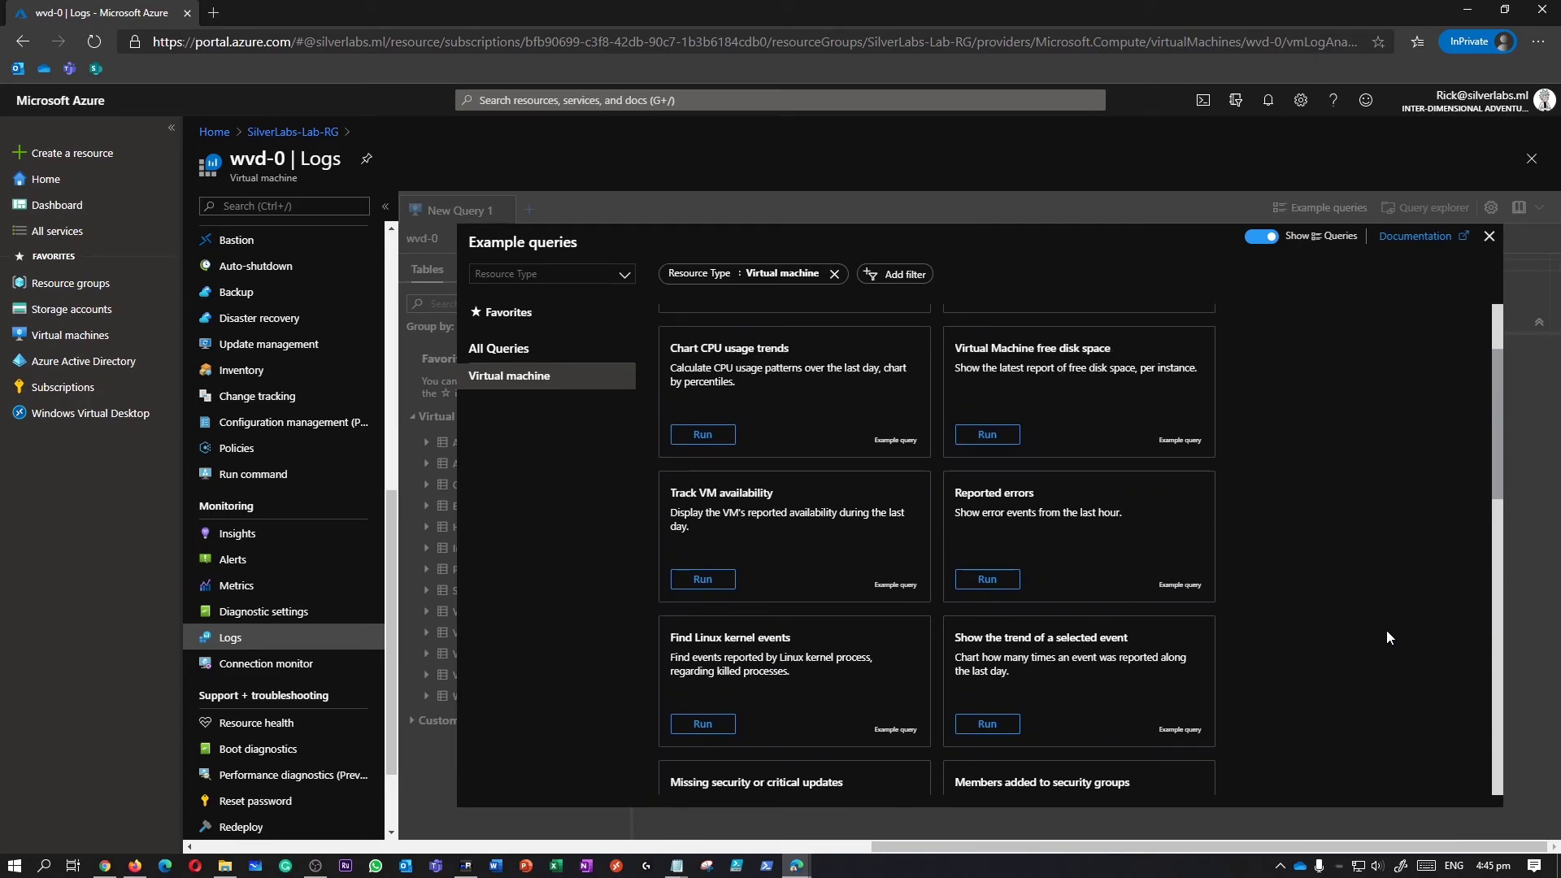
scroll(1388, 631, up, 2)
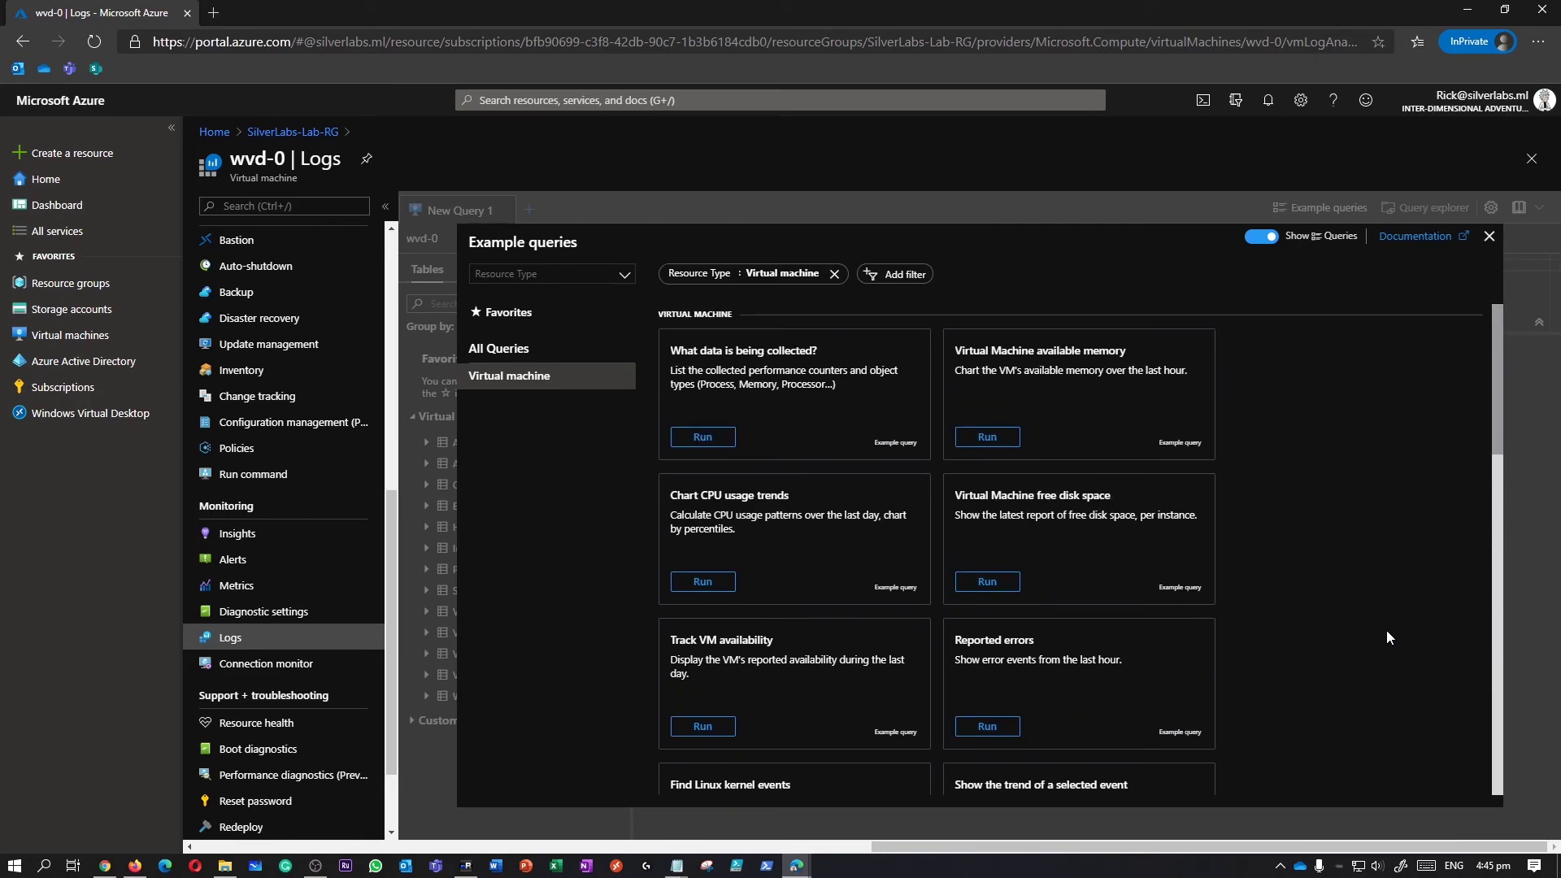
scroll(1388, 631, down, 3)
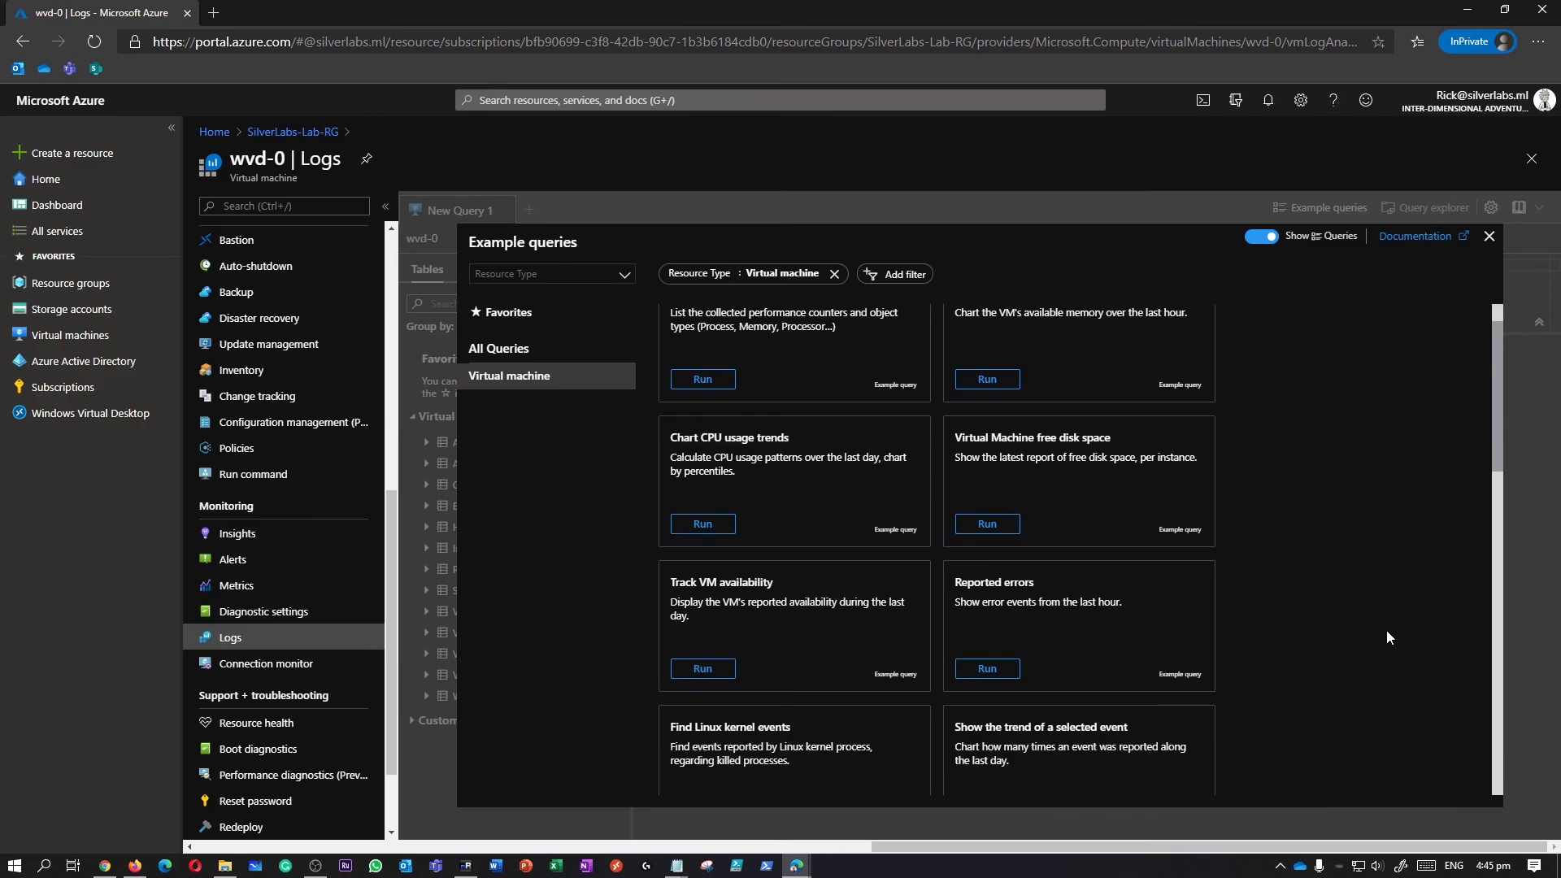
Run the Reported errors example query on wvd-0 and confirm it matched 0 records.
click(988, 498)
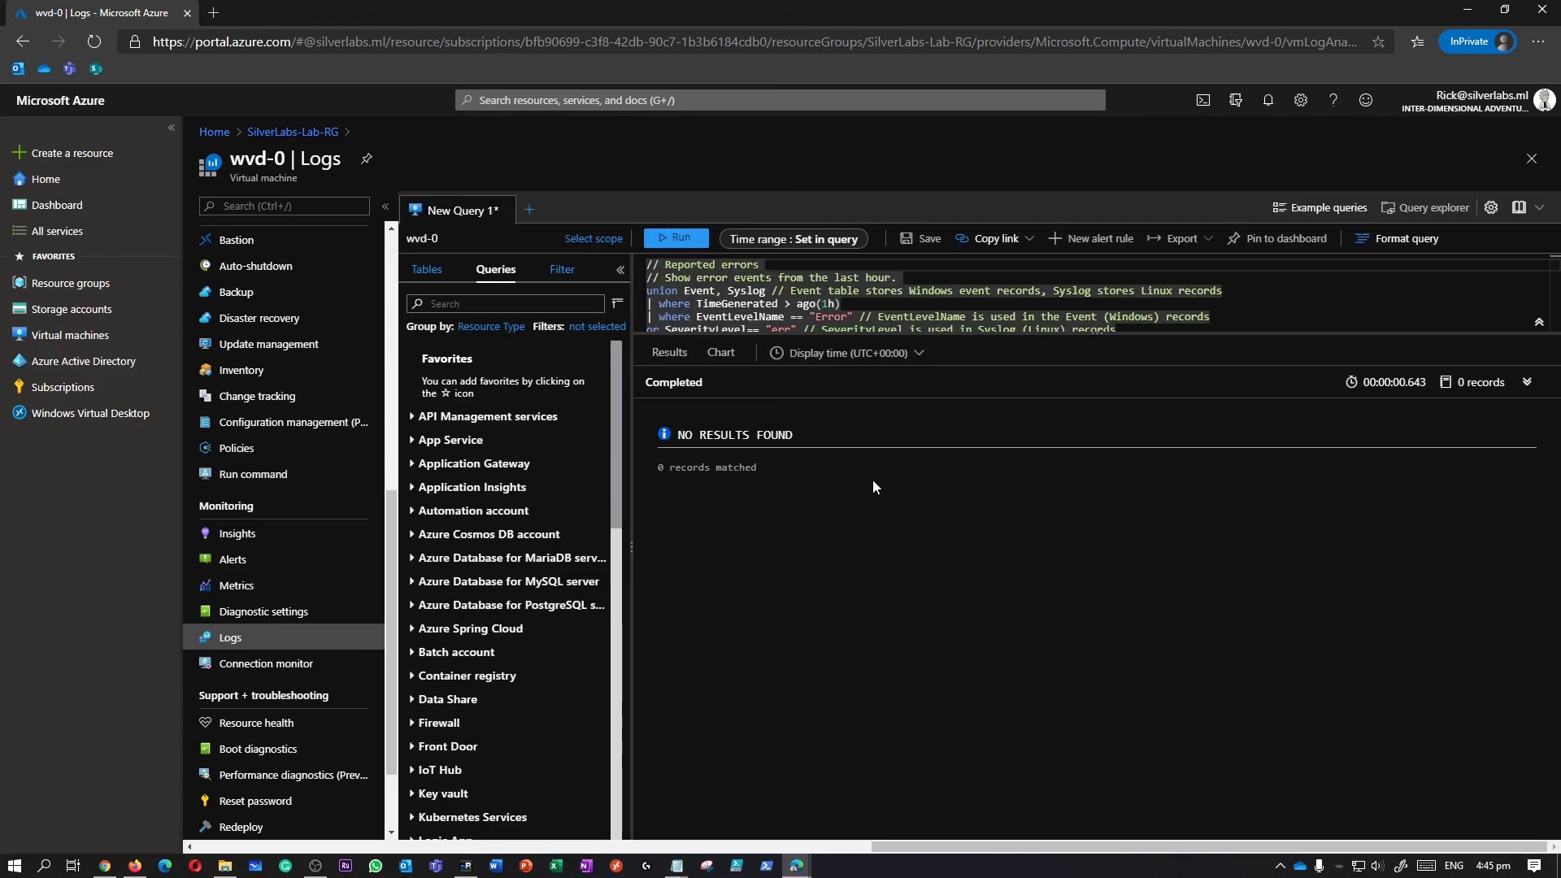
drag(678, 465, 782, 466)
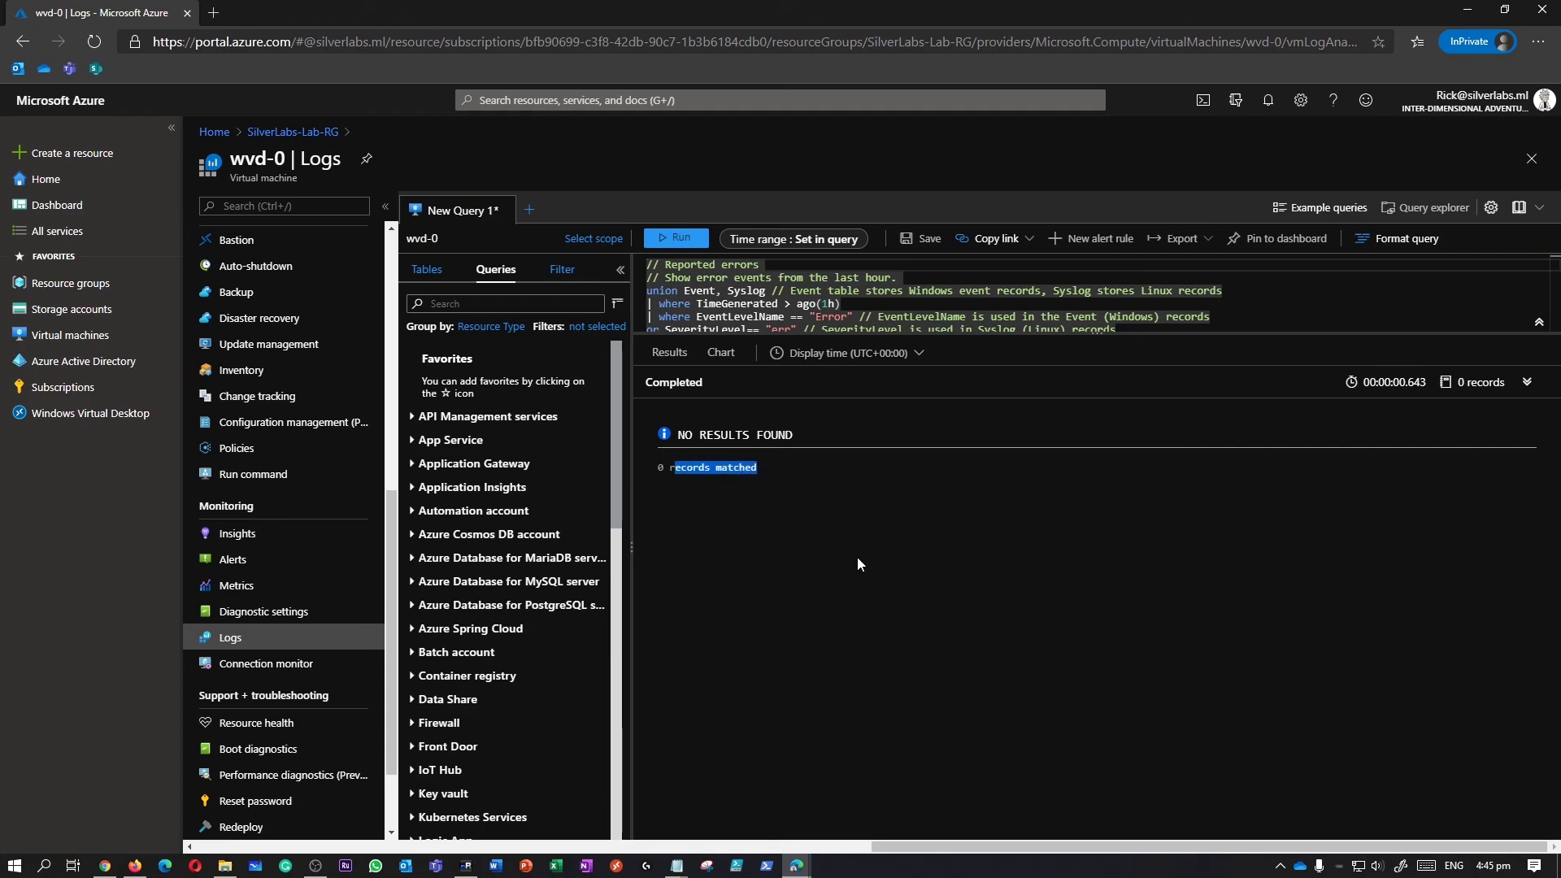
click(229, 640)
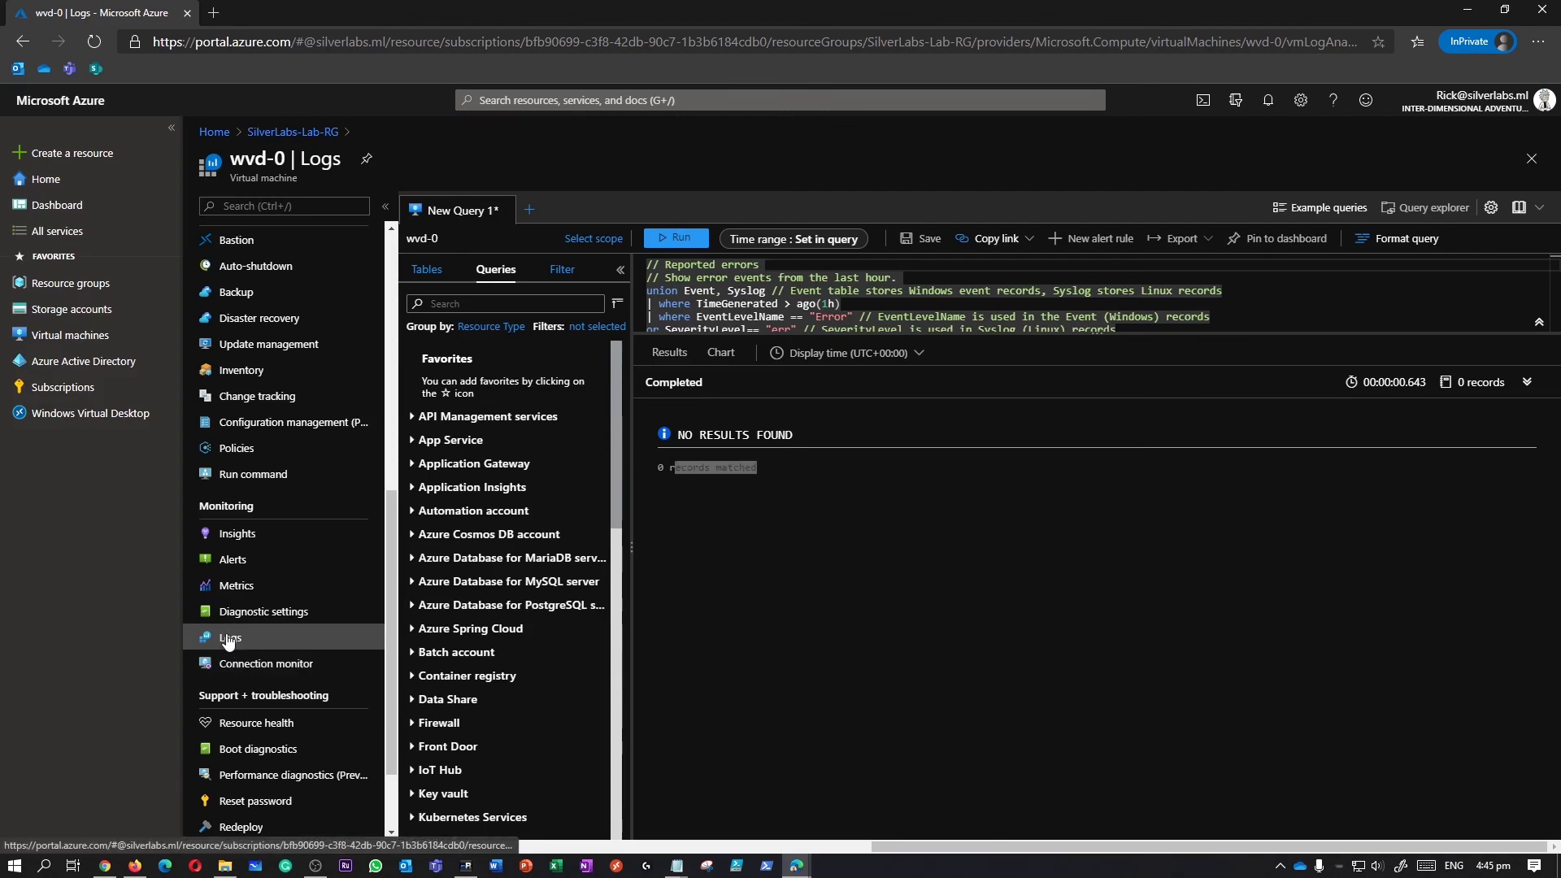